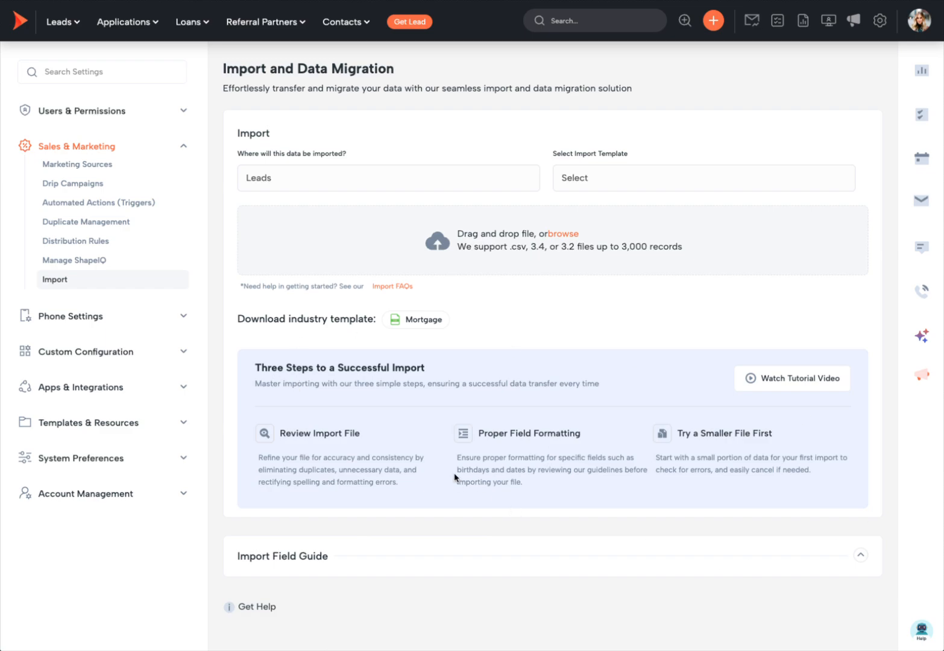
- Highlight the Review Import File, Proper Field Formatting and Try a Smaller File First tips
drag(355, 434, 281, 436)
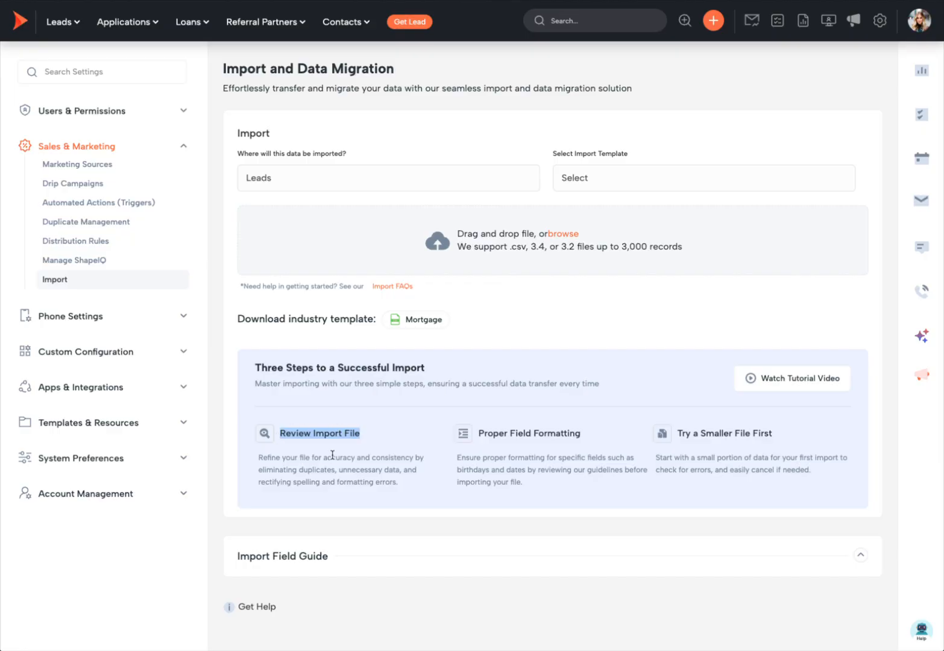
click(313, 449)
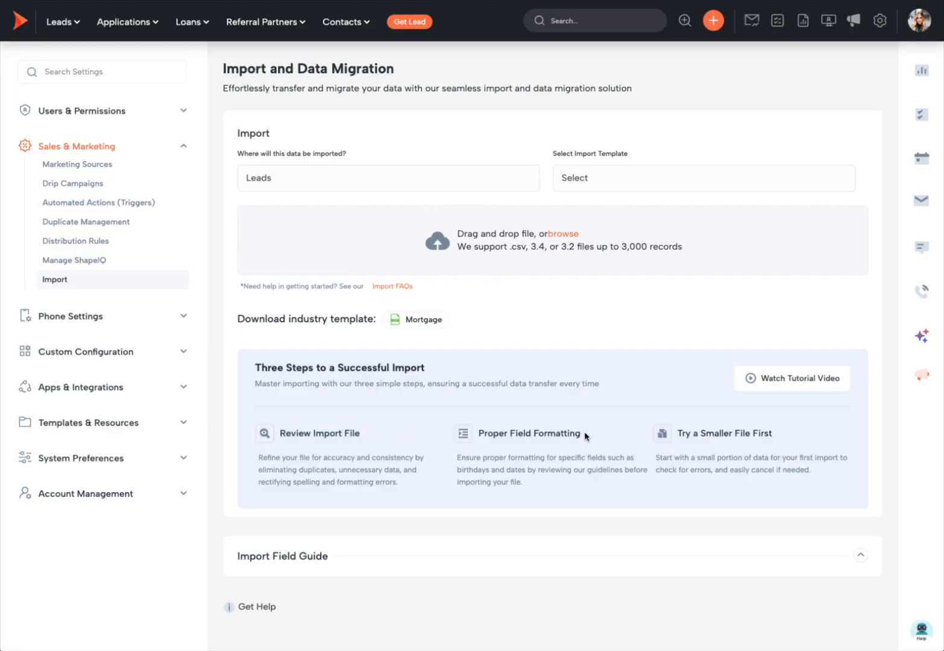
drag(583, 433, 476, 434)
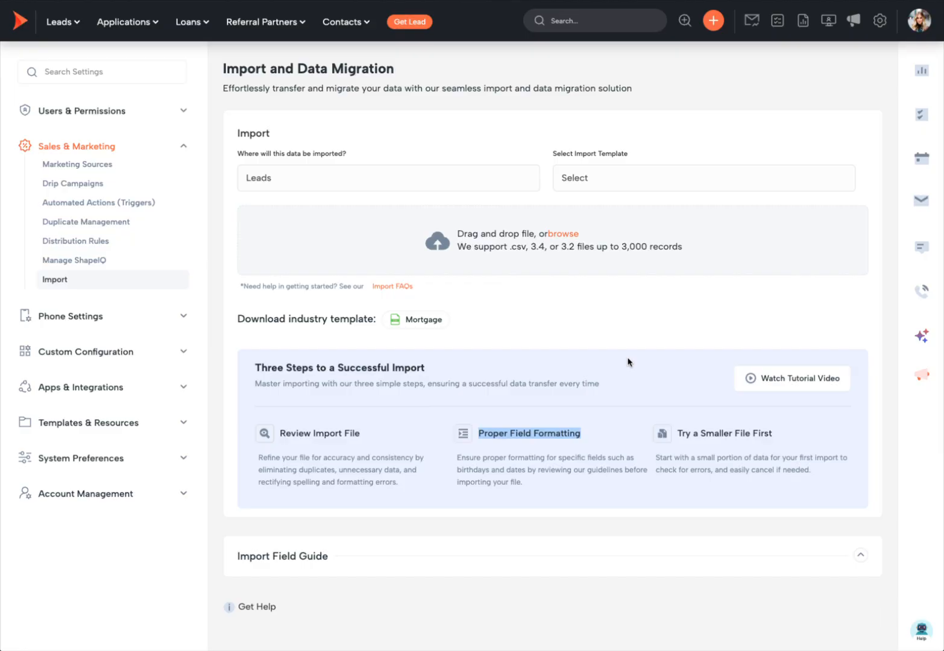
click(625, 449)
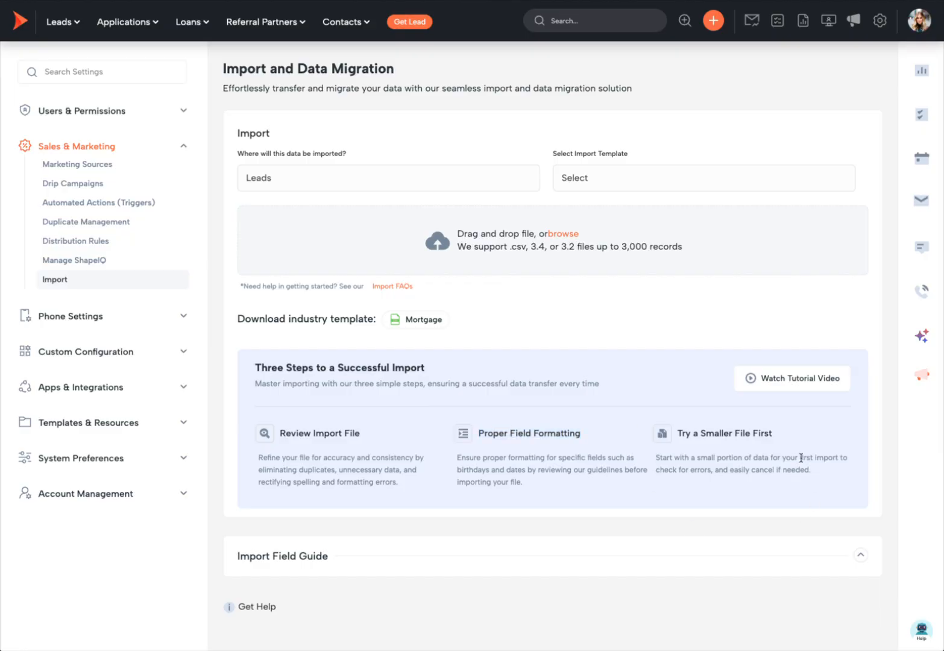
drag(773, 434, 680, 433)
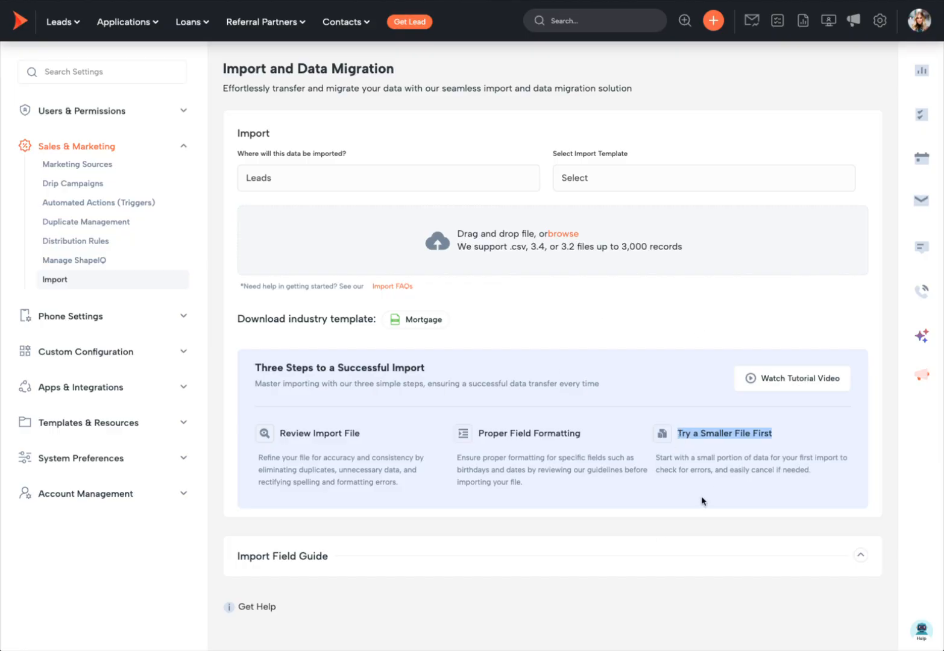
click(638, 386)
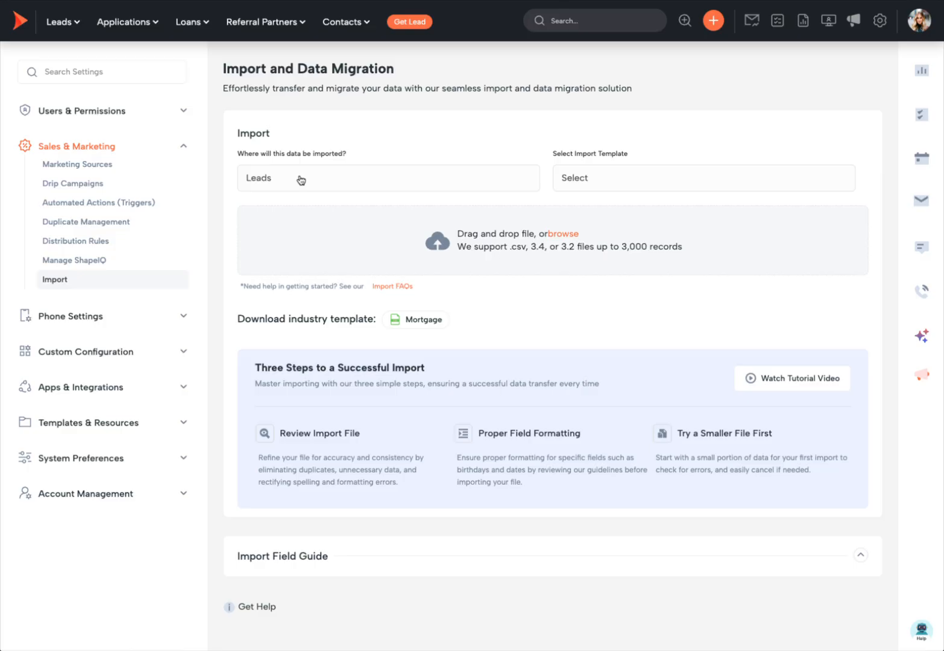
- Check the saved import templates without choosing one, then review the First Name, Last Name, Mobile Phone and Email columns
click(630, 184)
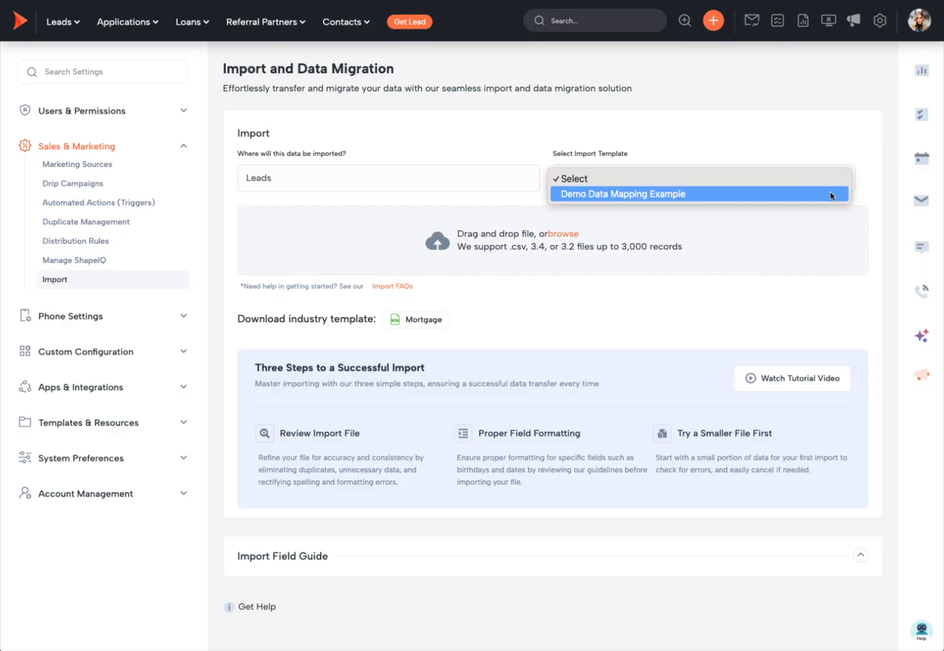
click(660, 121)
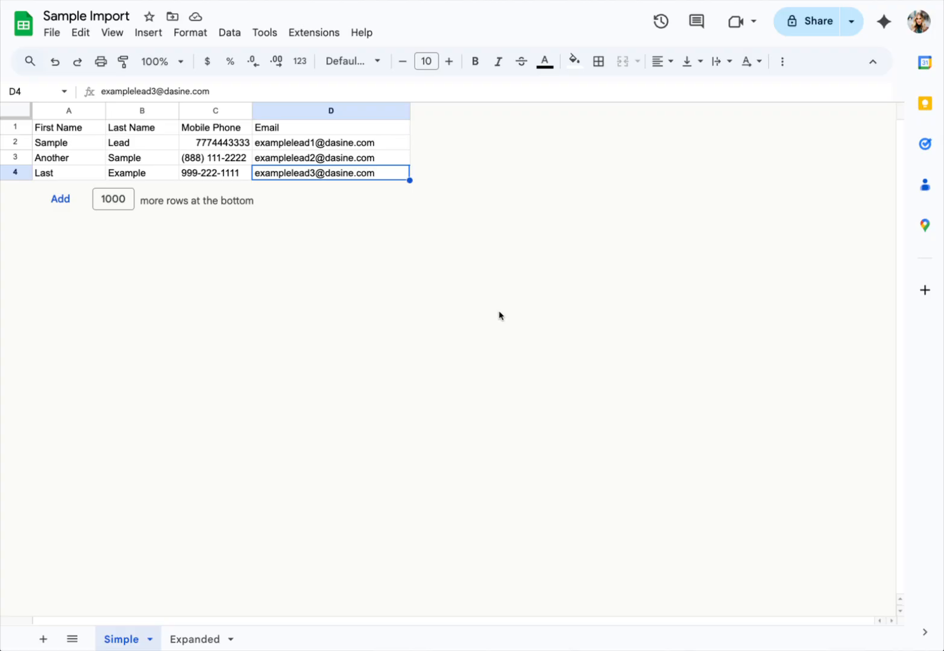
click(349, 143)
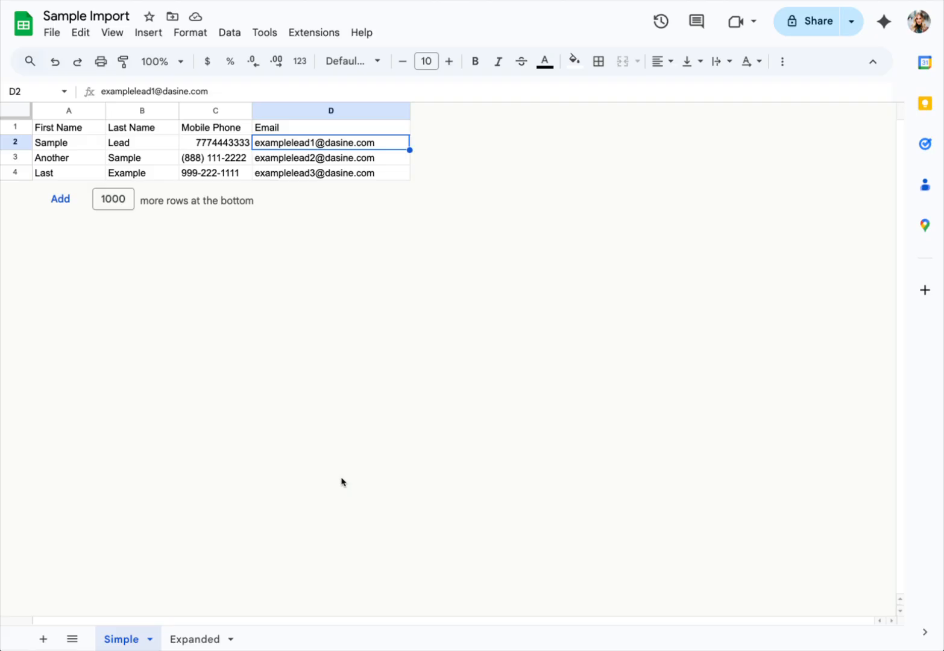
click(67, 110)
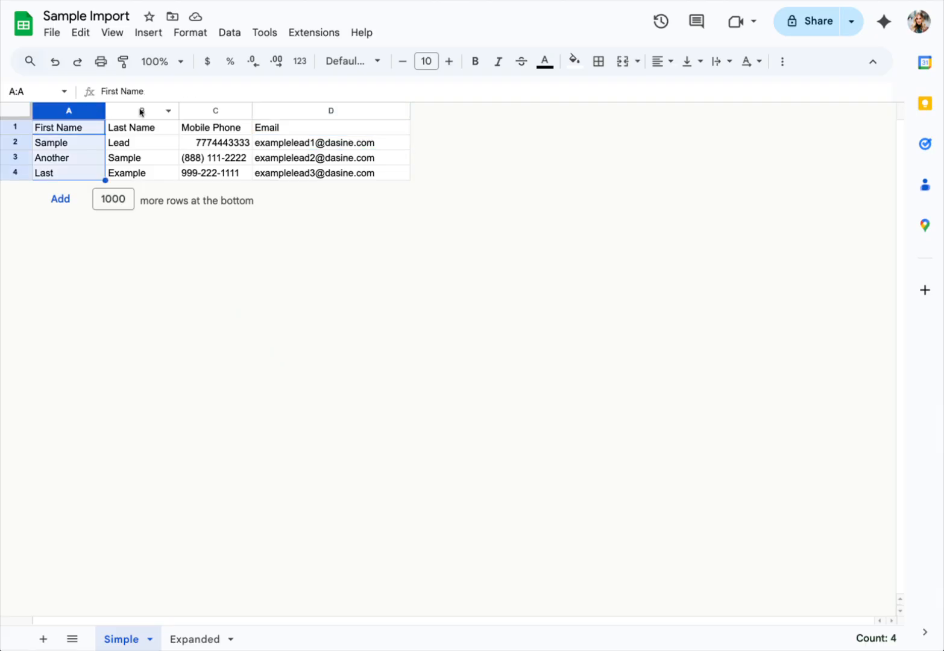
click(143, 111)
click(217, 111)
click(348, 114)
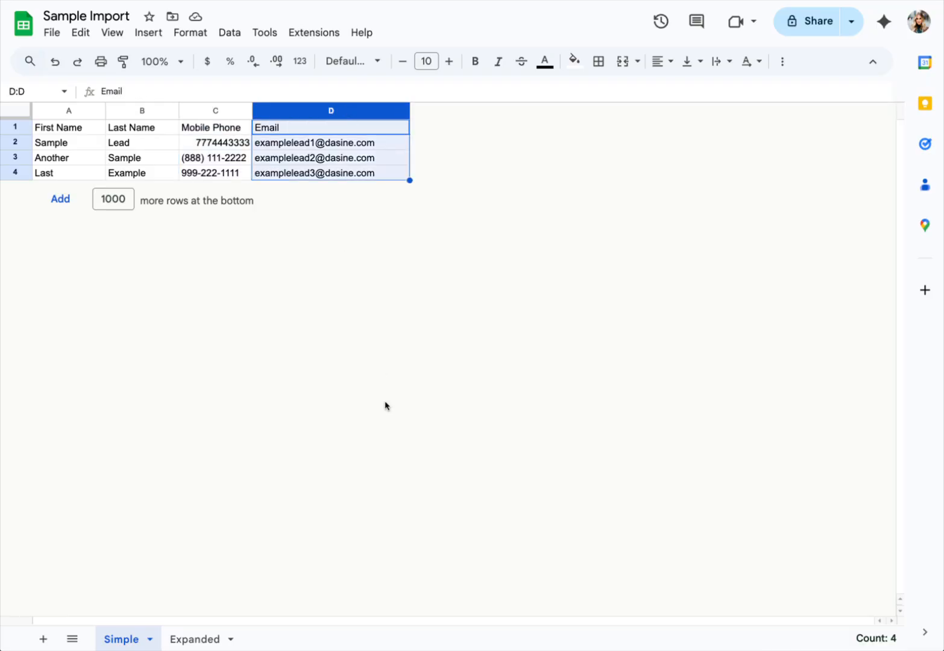
click(212, 114)
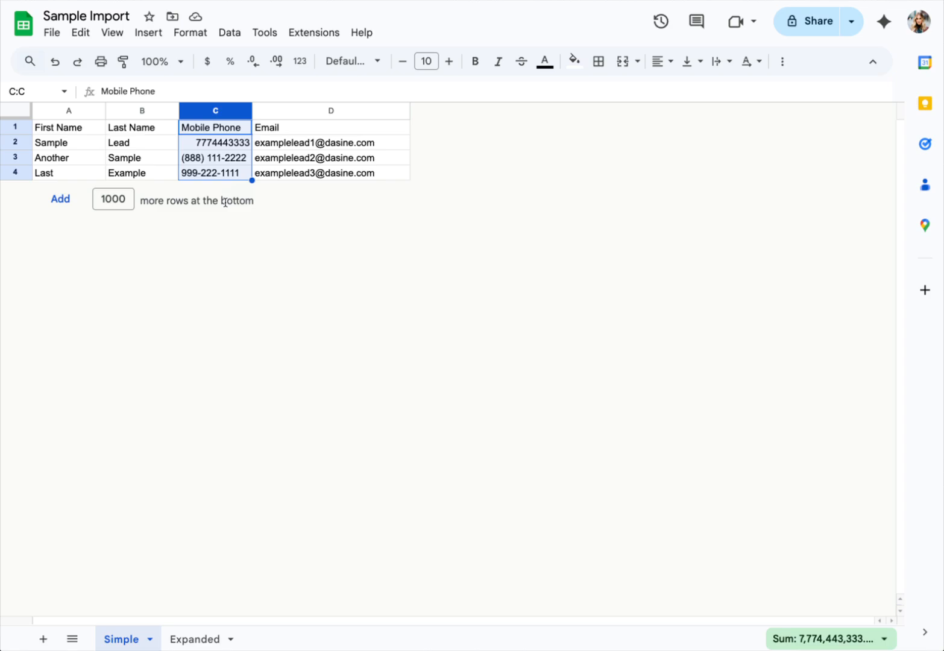
click(138, 144)
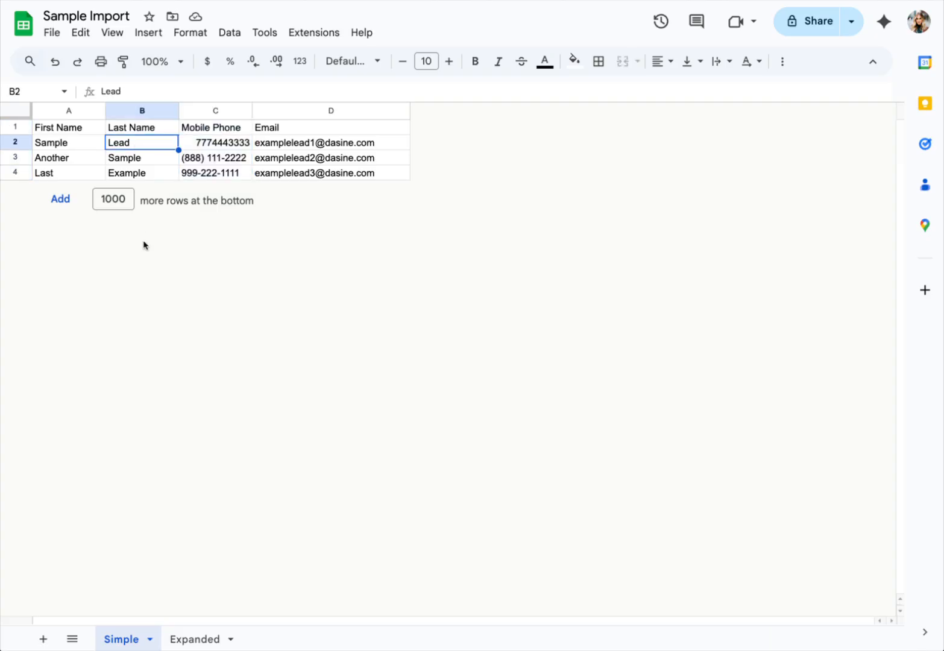
click(206, 110)
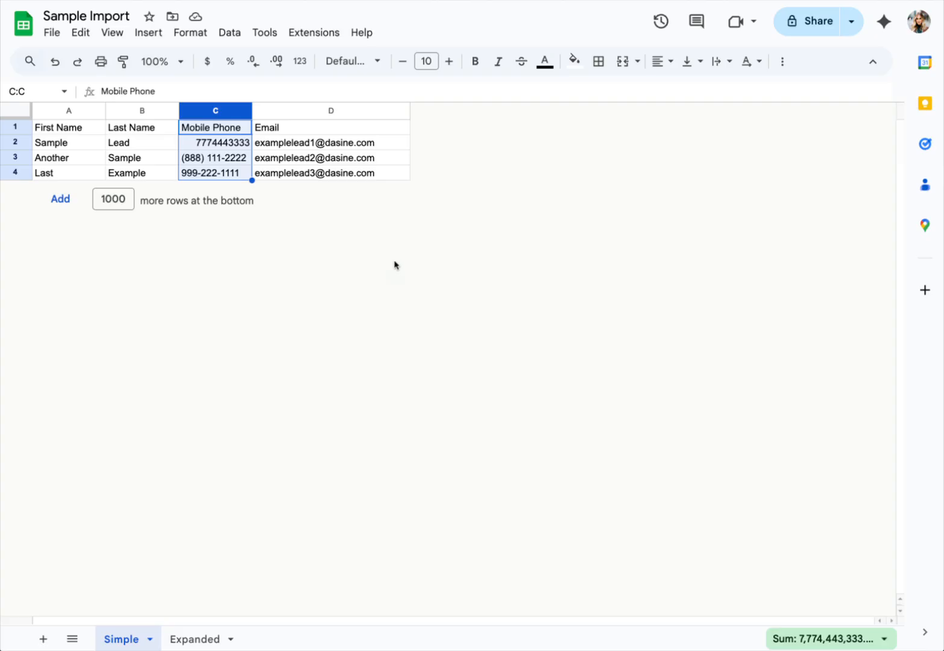
key(ctrl+End)
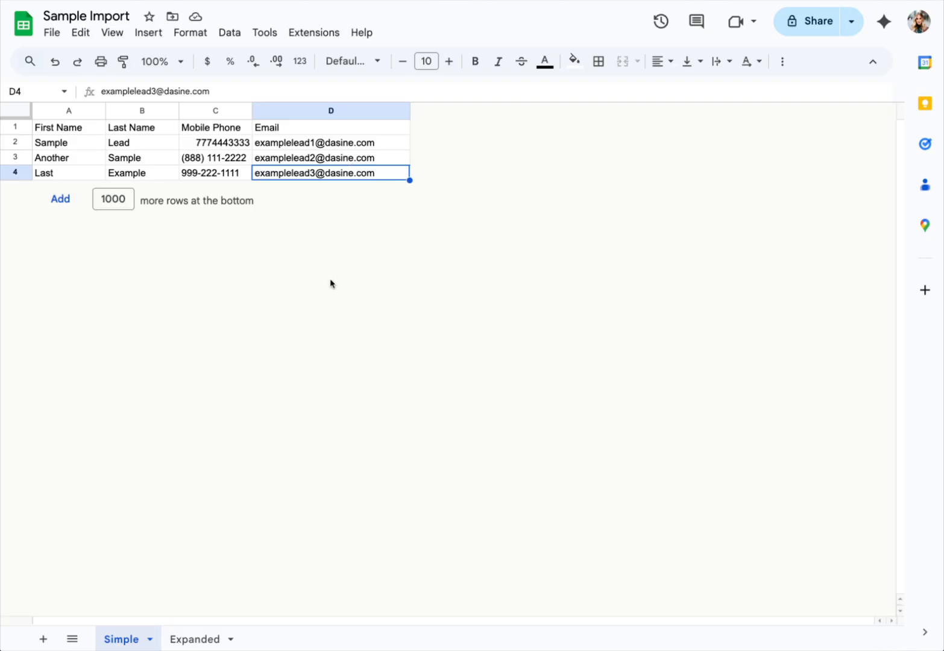
- Download the Simple sheet as a Comma Separated Values (.csv) file
click(48, 33)
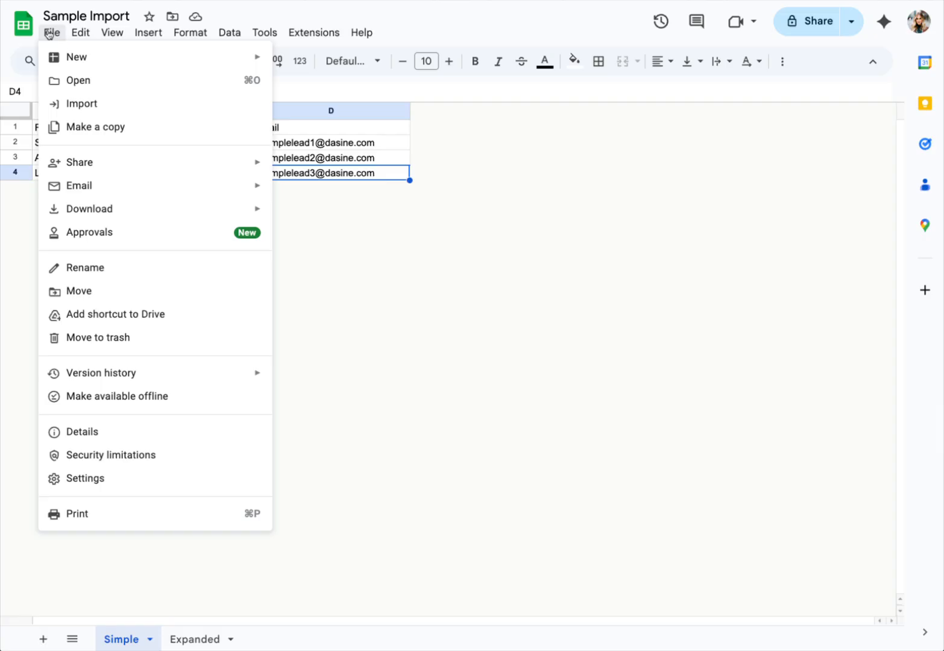
mouse_move(99, 209)
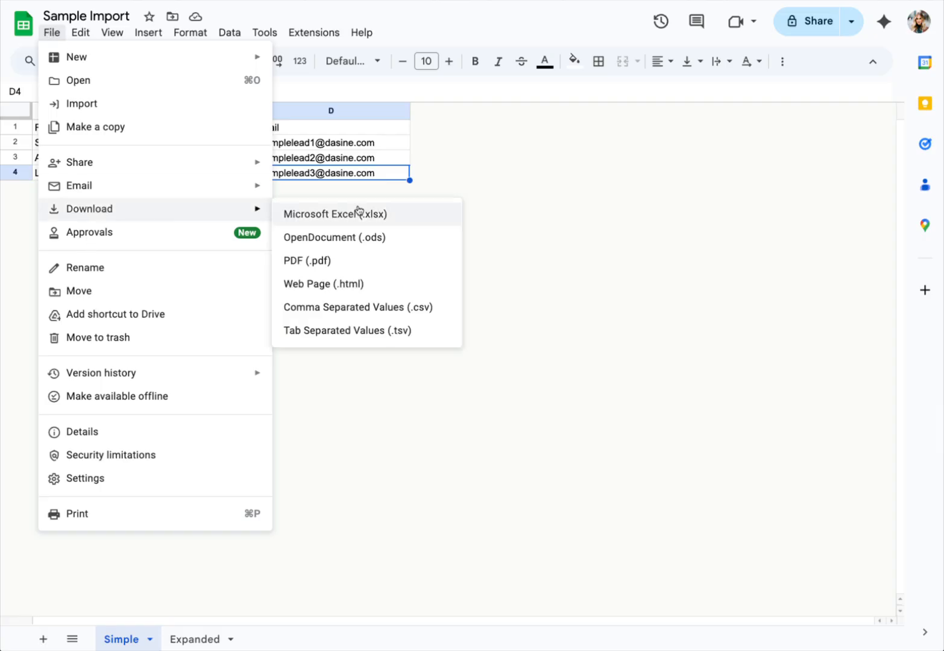
click(356, 310)
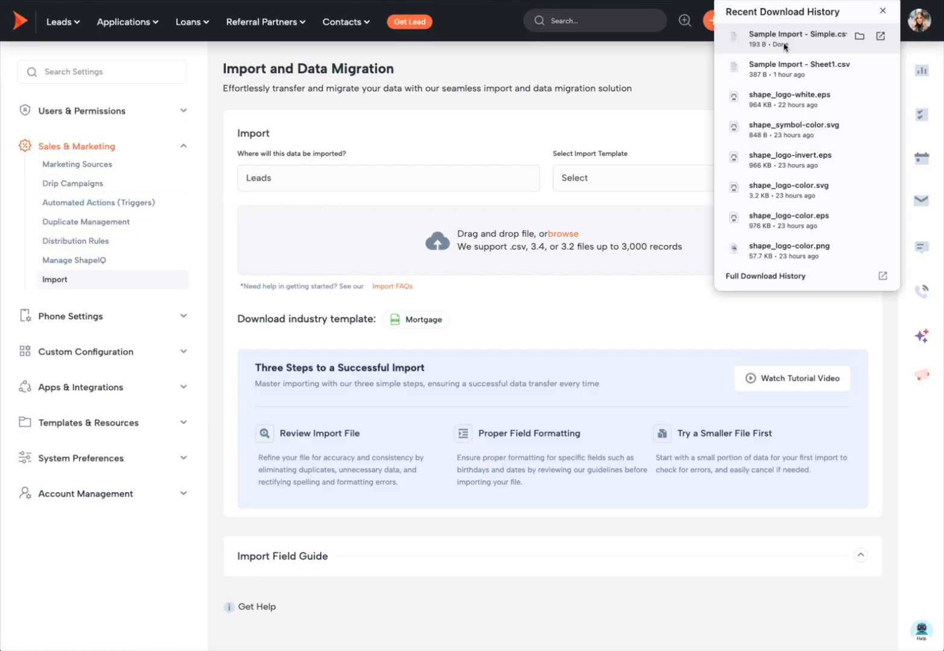
- Upload Sample Import - Simple.csv and map its columns to First Name, Last Name, Mobile Phone and Email
drag(783, 46, 502, 241)
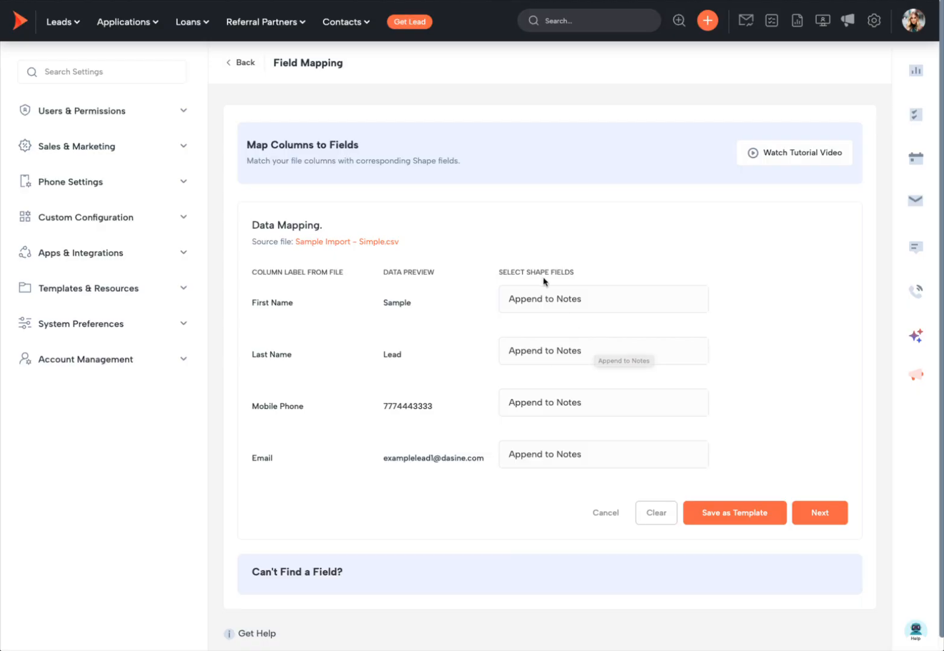
click(600, 301)
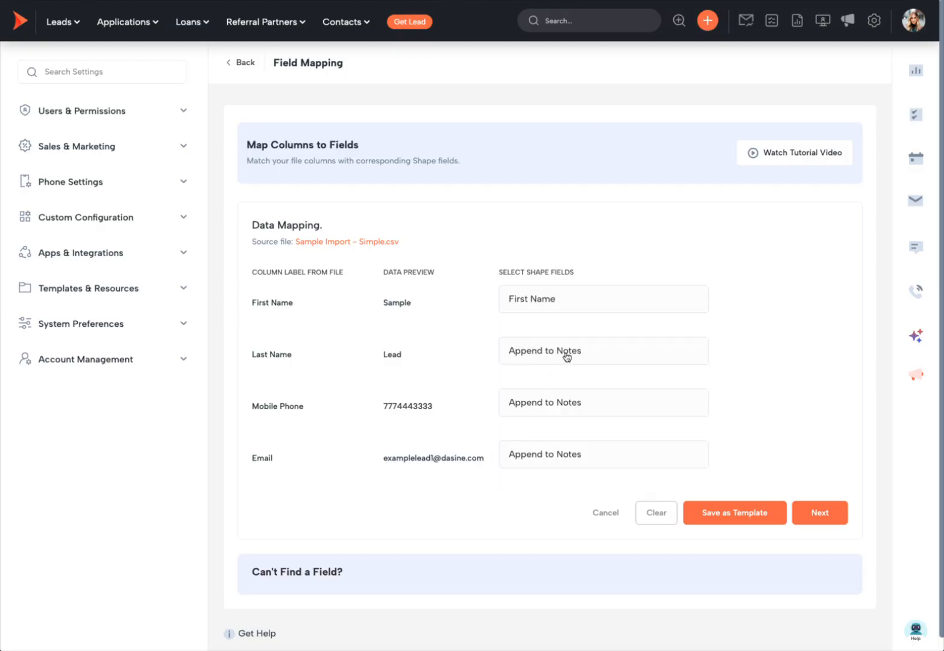
click(569, 352)
scroll(560, 461, down, 1)
click(559, 480)
click(543, 416)
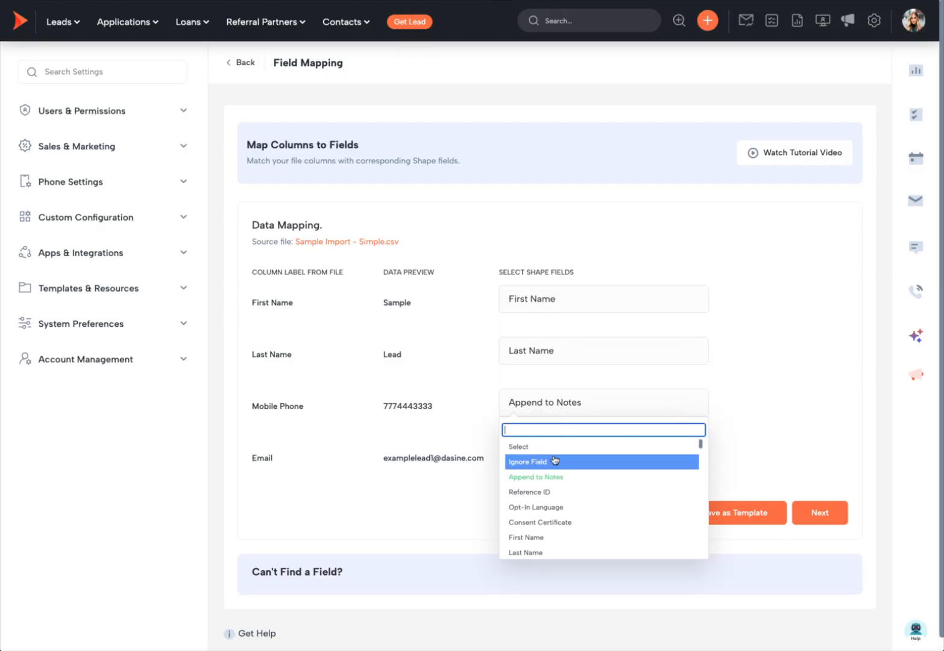
scroll(546, 458, down, 3)
click(550, 527)
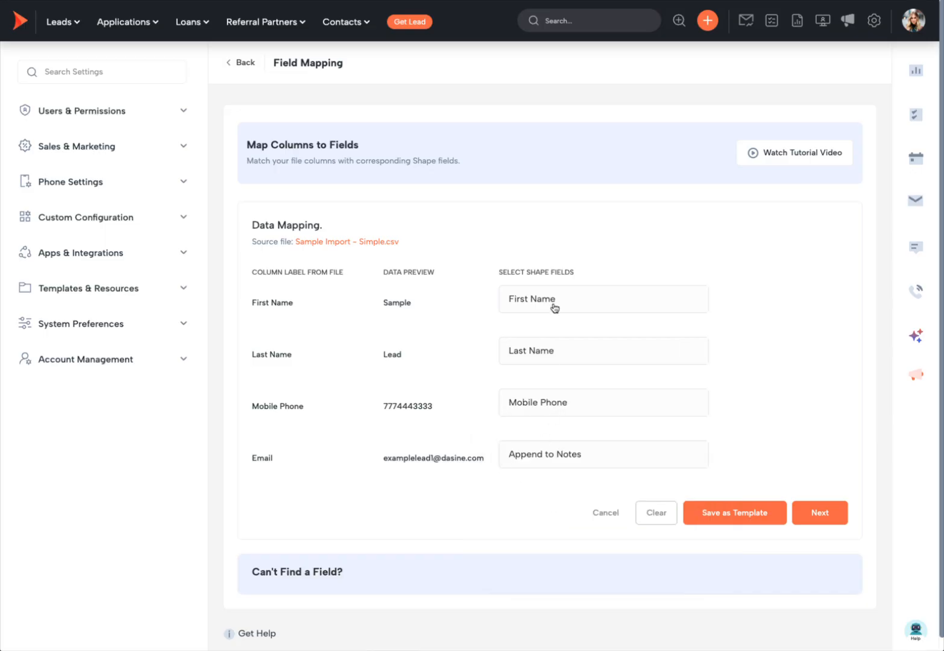
click(559, 452)
text(email)
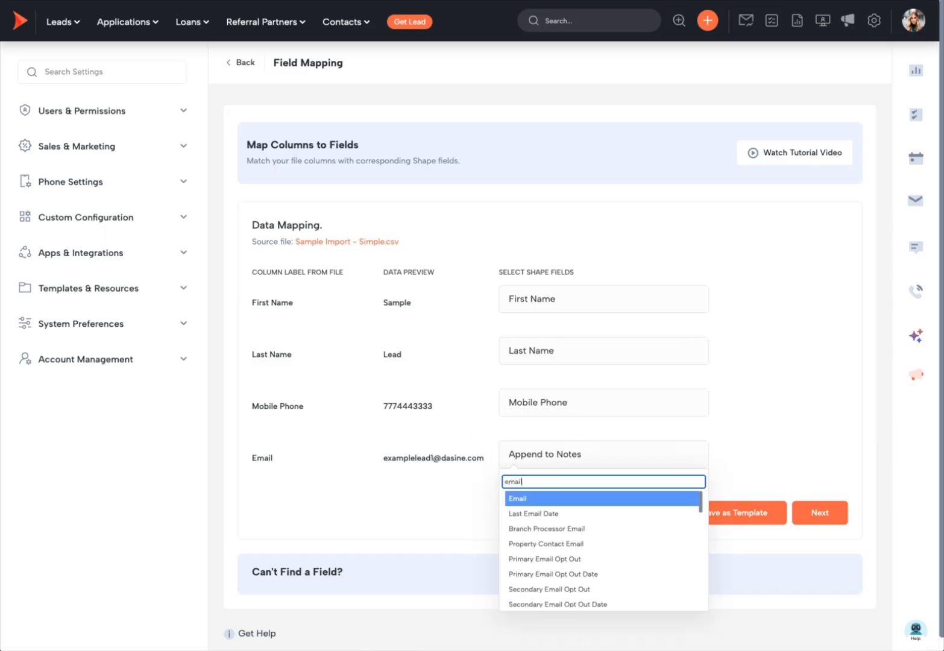
click(555, 499)
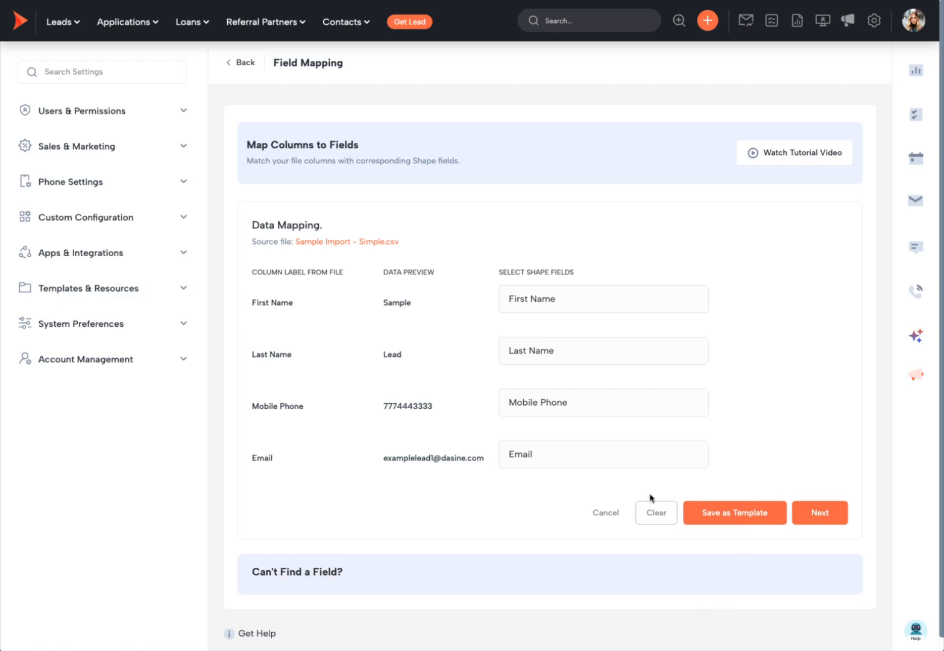
click(821, 513)
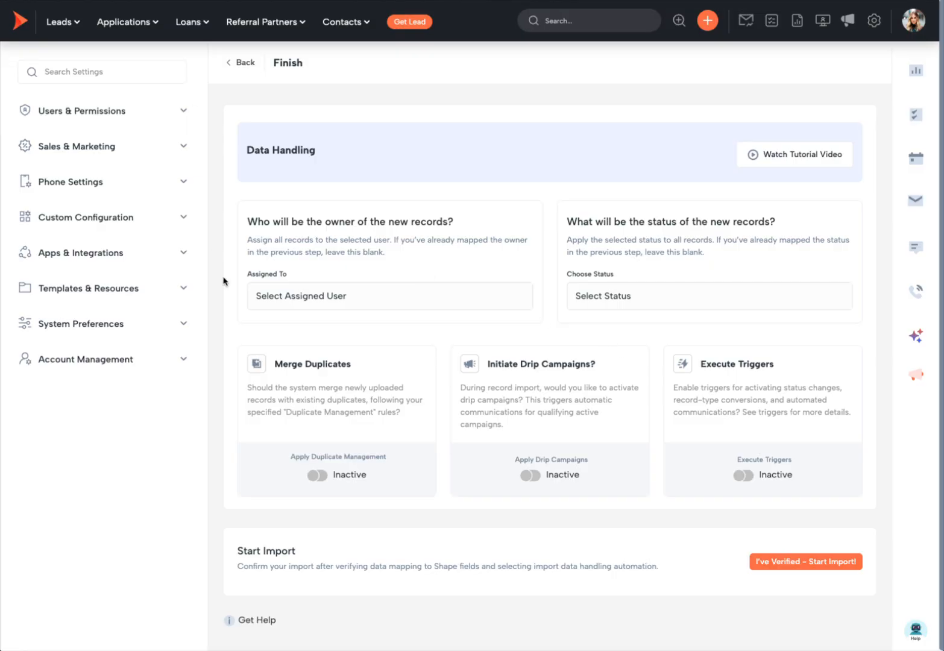
- Assign the imported leads to the demo user and set their status to New Lead
click(395, 299)
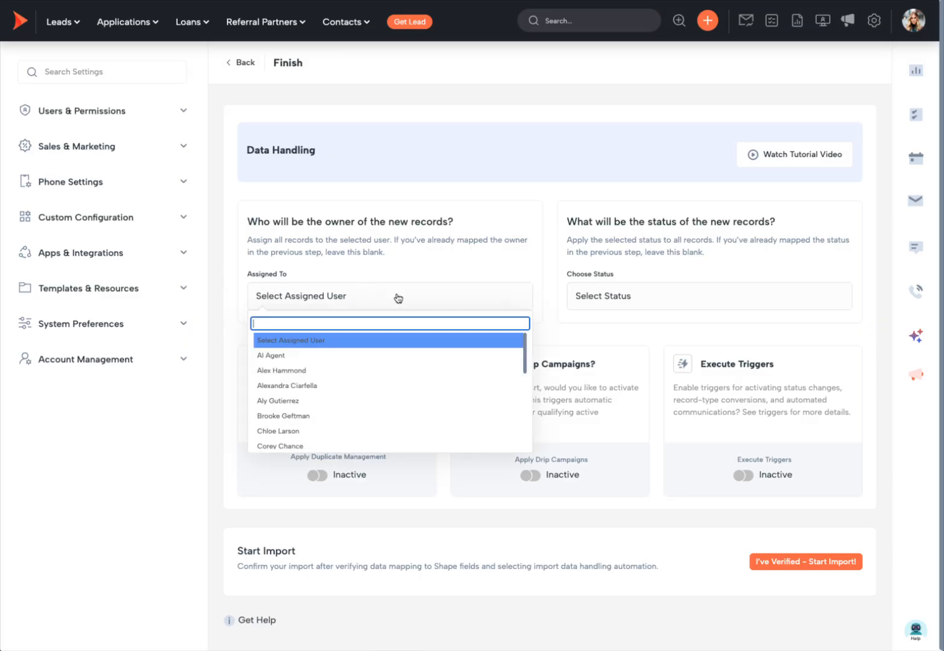
text(dani)
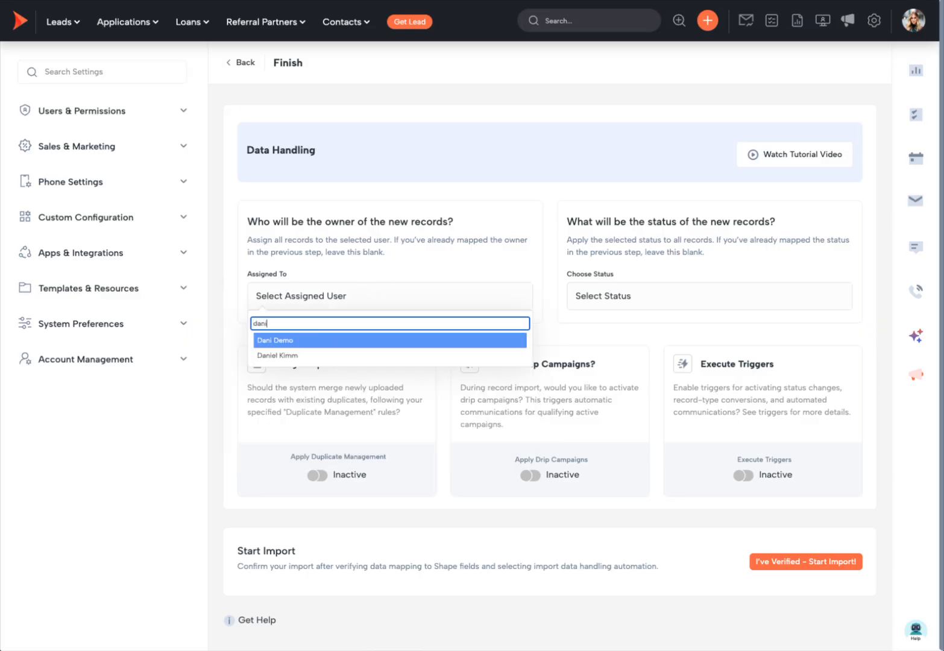
click(386, 336)
click(637, 297)
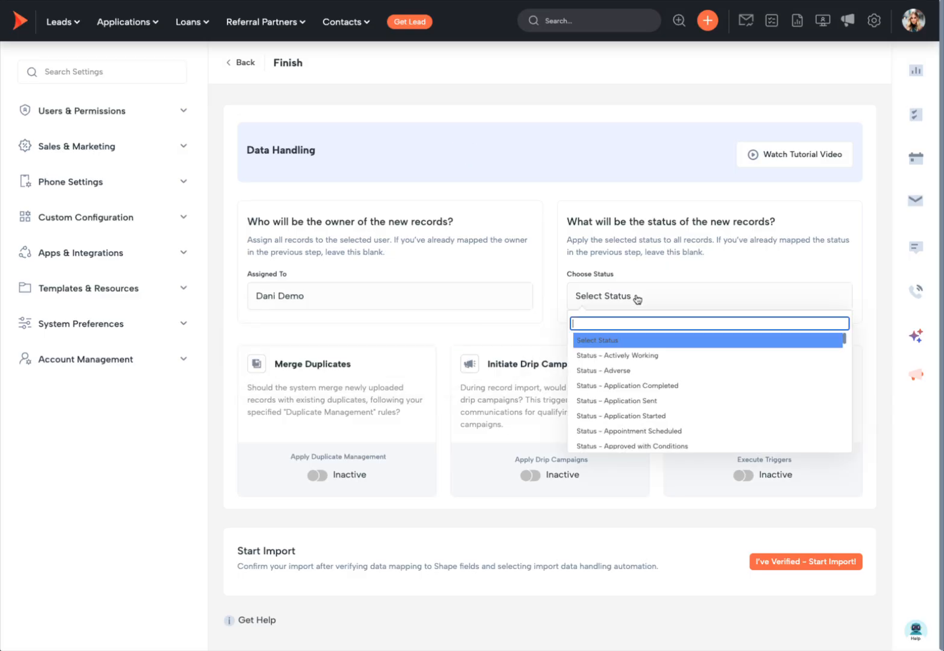
text(new)
click(609, 337)
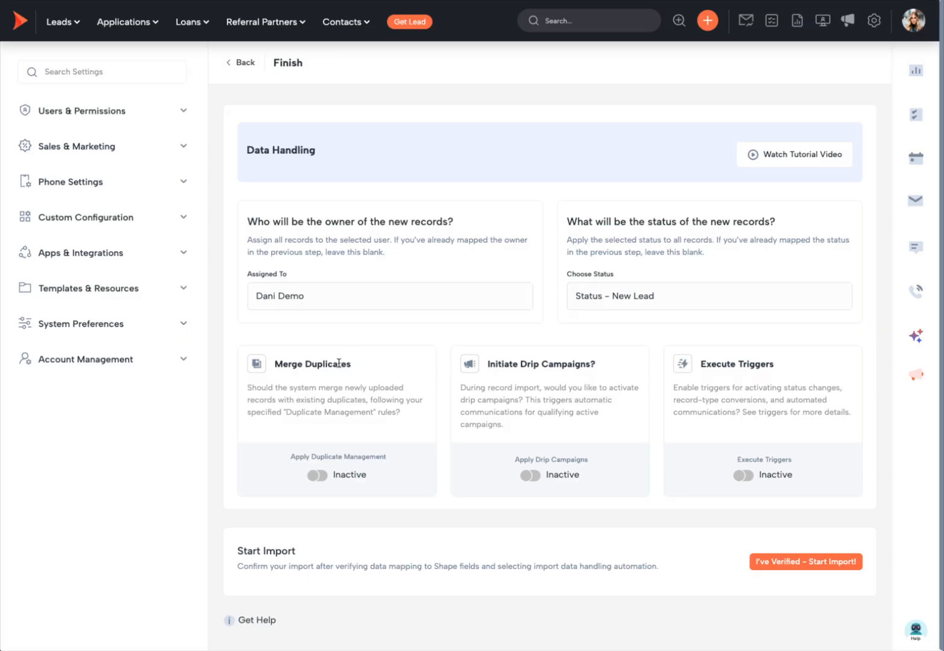
- Highlight Merge Duplicates and search settings for 'dup' to show duplicate management
drag(367, 366, 274, 362)
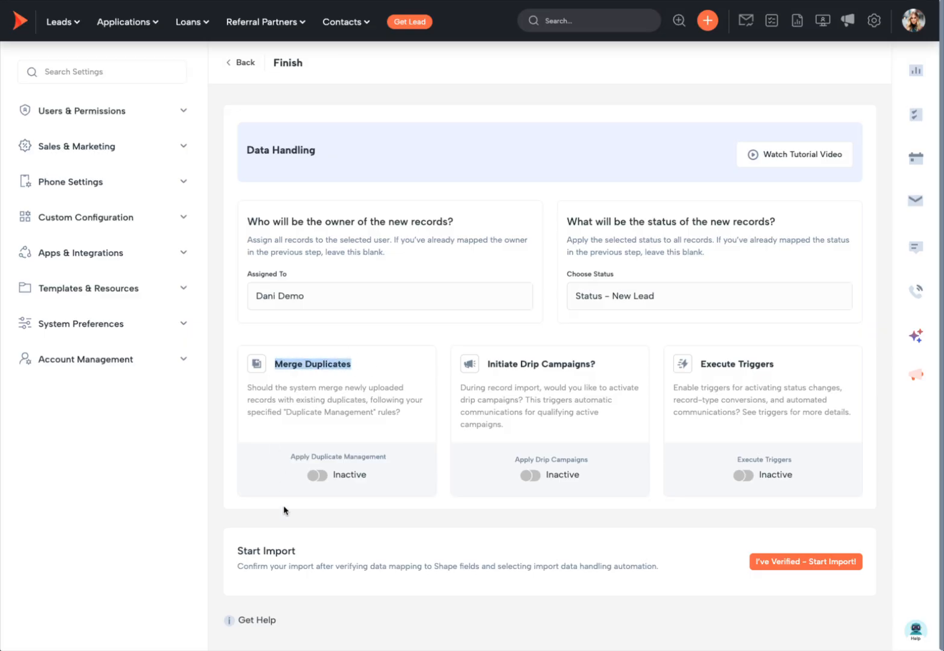
click(114, 71)
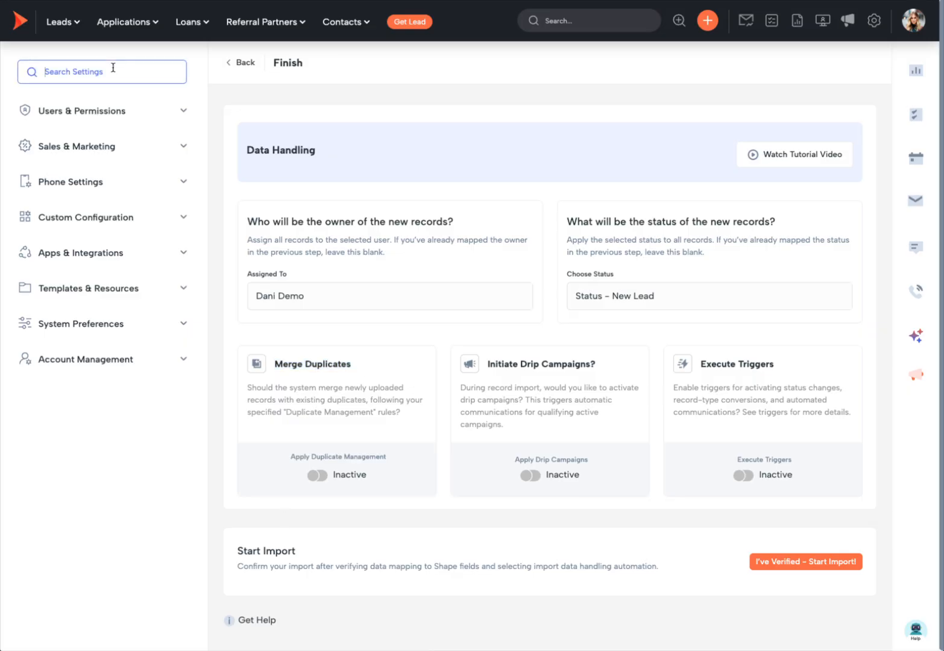
text(dupl)
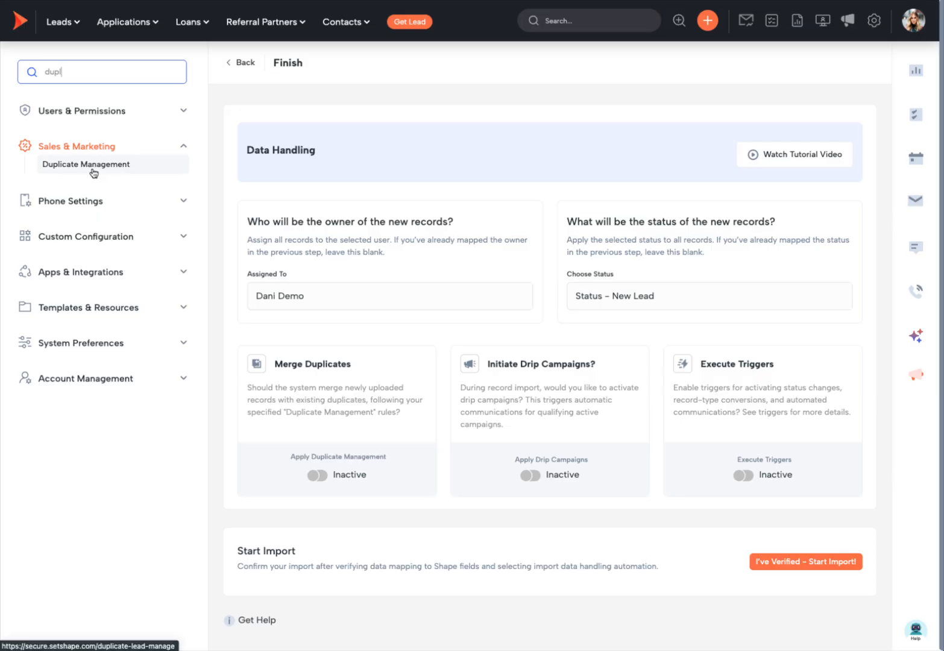
click(536, 326)
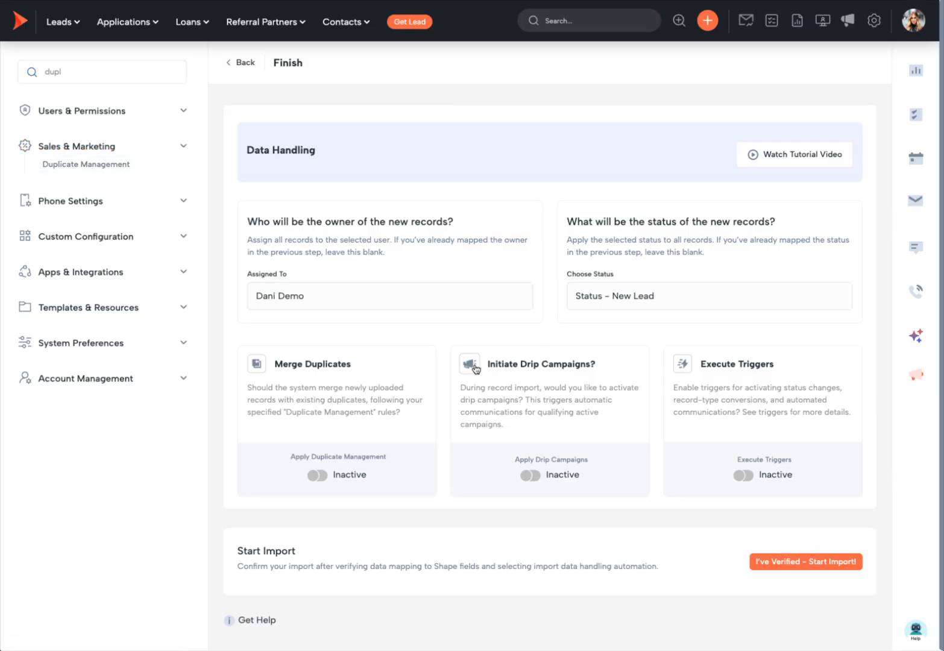
drag(488, 363, 617, 369)
- Search settings for 'drip', then 'trig', emphasising the Execute Triggers and Merge Duplicates options
double_click(133, 76)
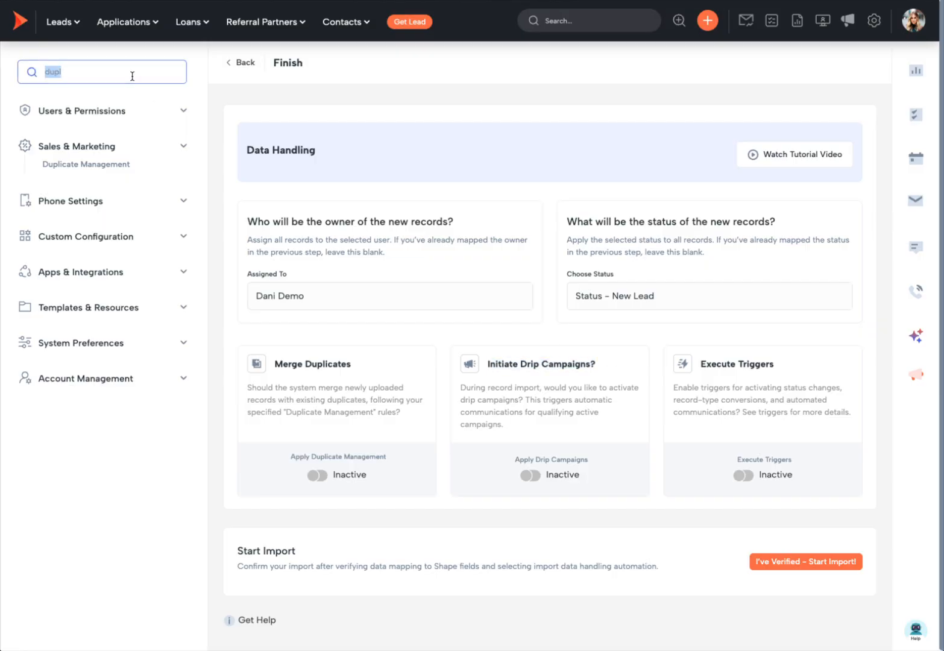
text(drip)
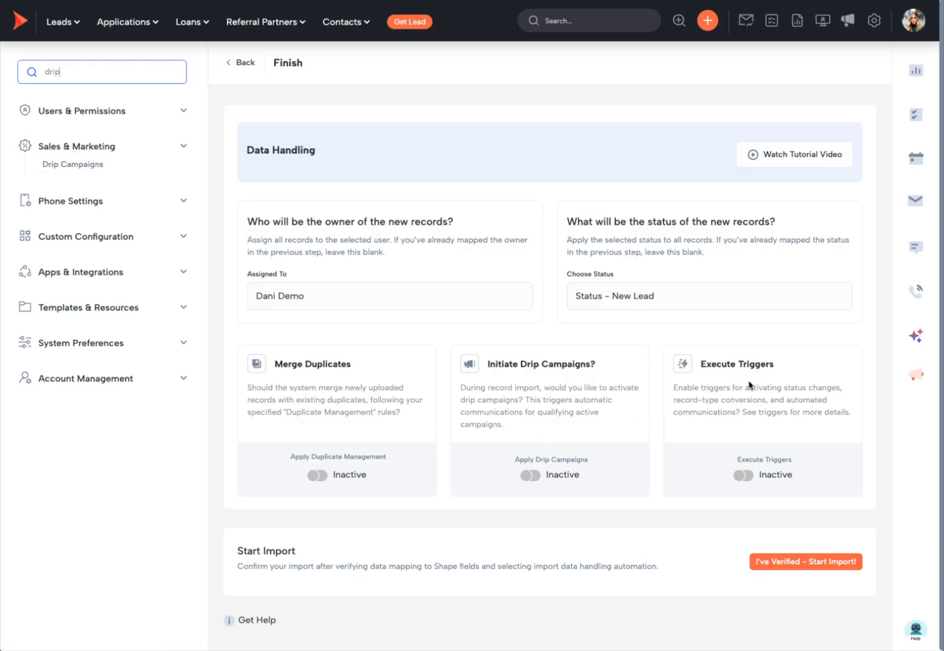
drag(776, 364, 707, 365)
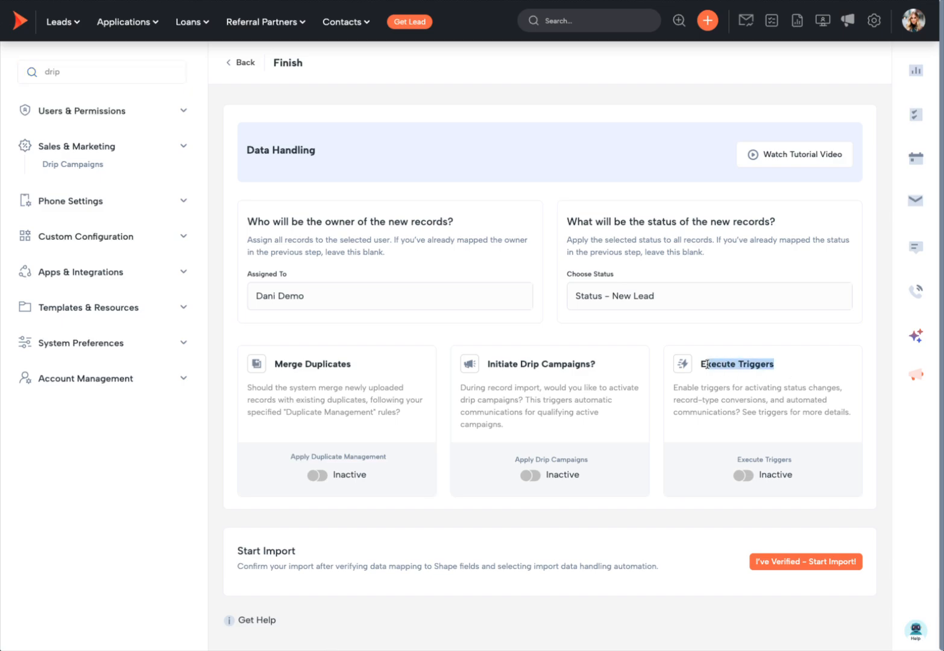
click(76, 72)
text(trig)
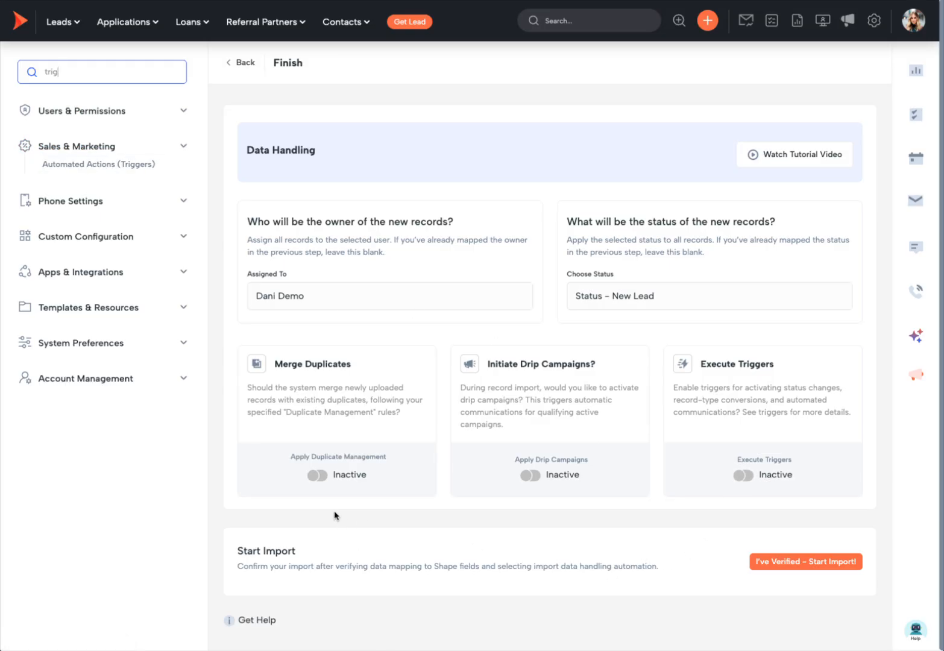
drag(355, 365, 277, 377)
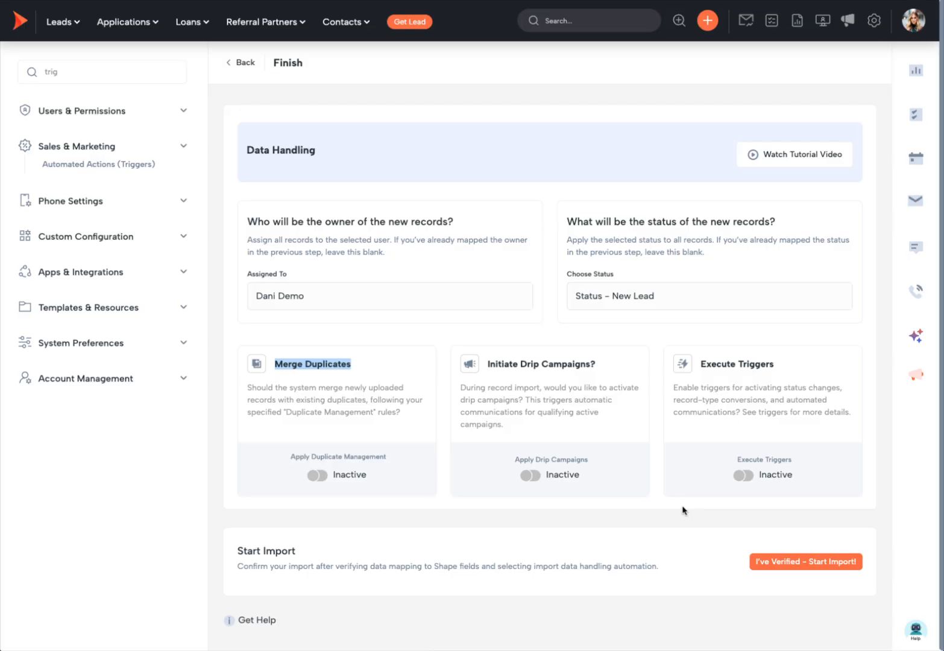
click(677, 345)
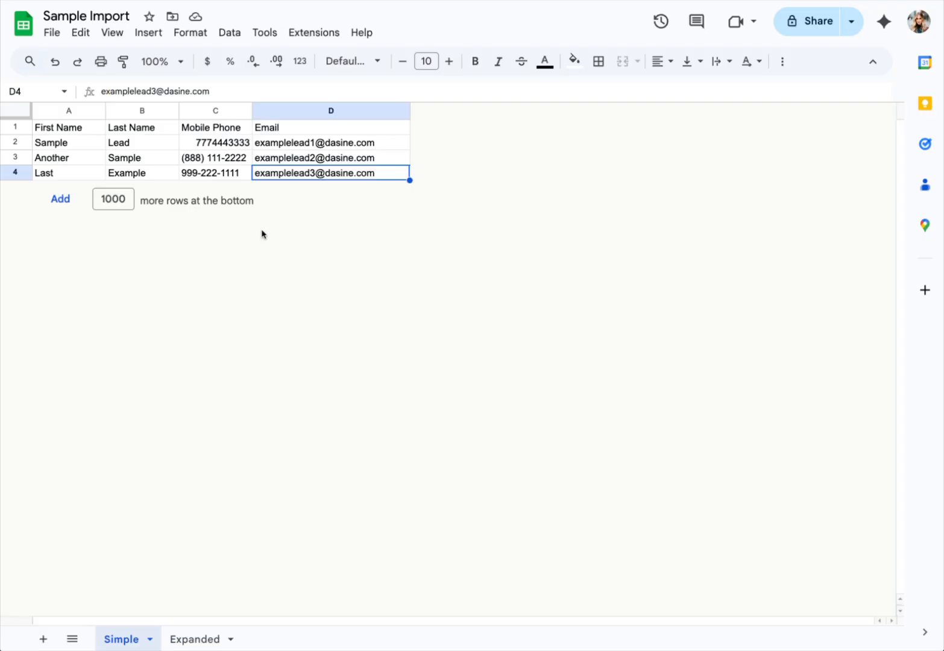
- Point out the Email header in cell D1 of the Sample Import sheet
click(340, 130)
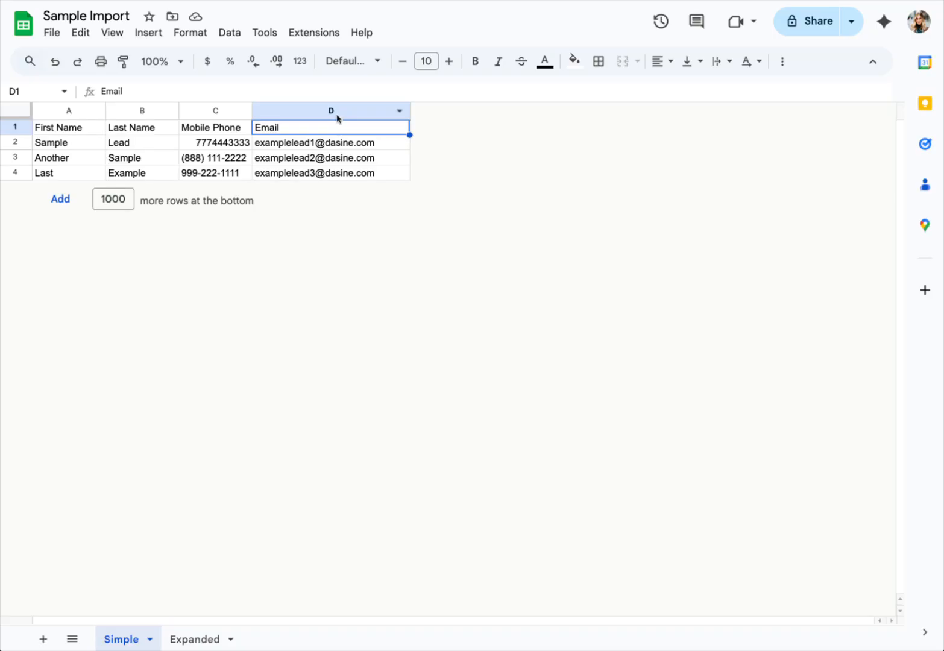
- Switch to the Expanded sheet and inspect columns A through E, including Created Date
click(194, 640)
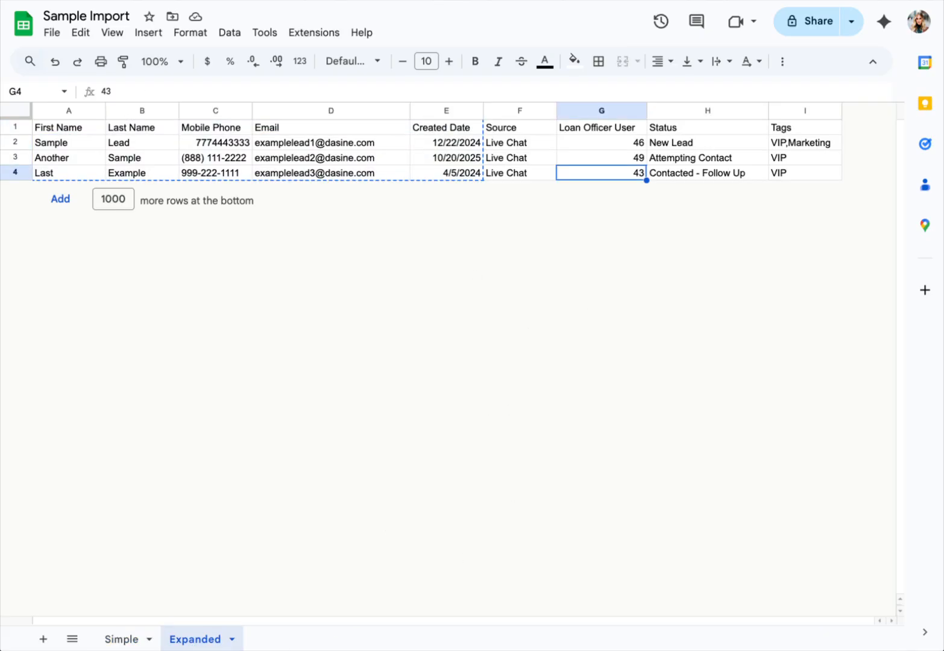
click(53, 110)
click(135, 111)
click(223, 111)
click(282, 110)
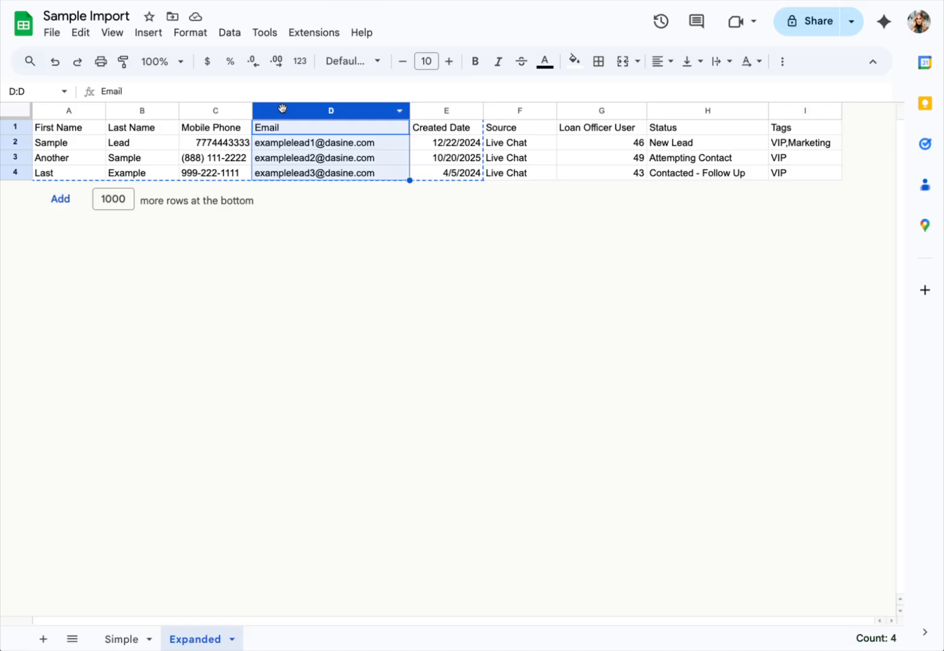
click(450, 110)
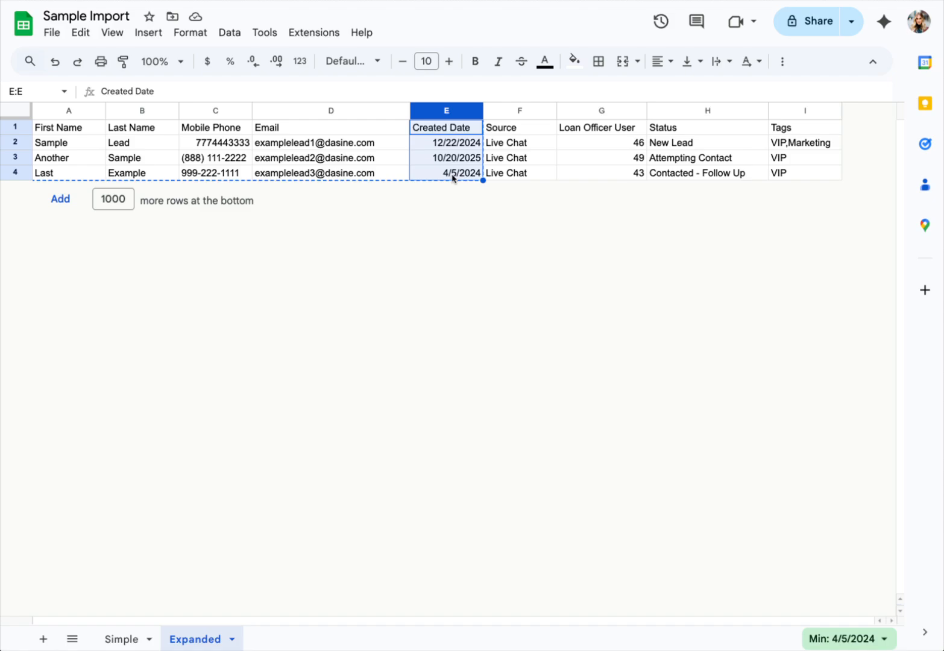
- Inspect the Source column's Live Chat values and the Loan Officer User, Status and Tags columns
click(520, 112)
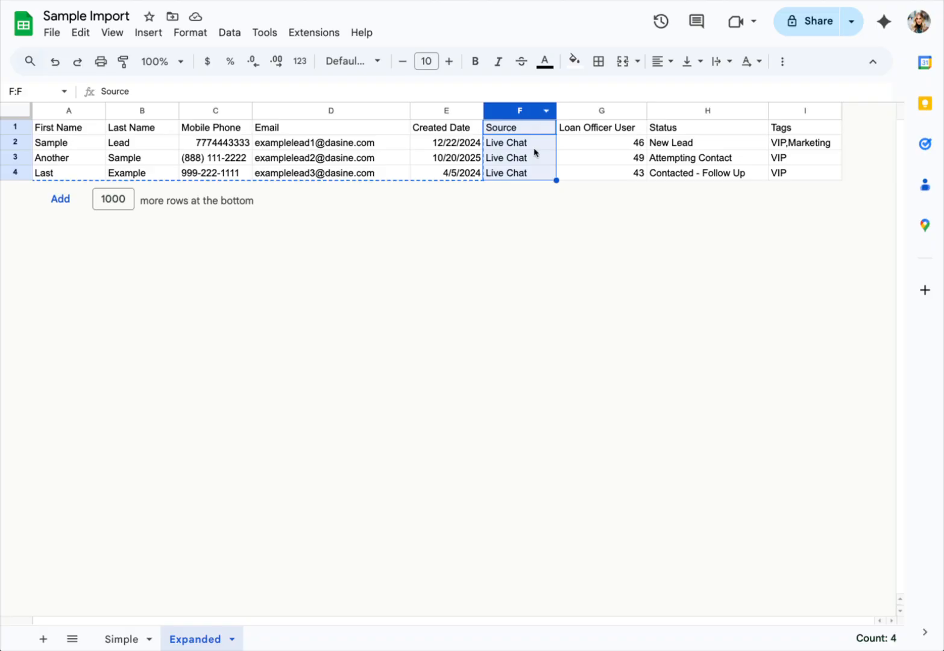
click(502, 145)
drag(502, 145, 511, 173)
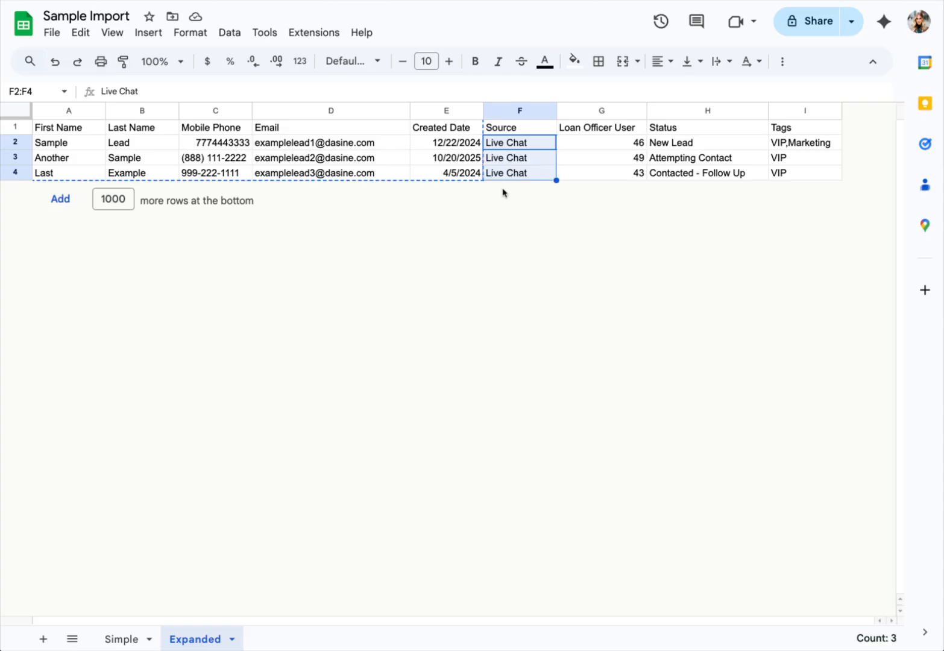
click(597, 111)
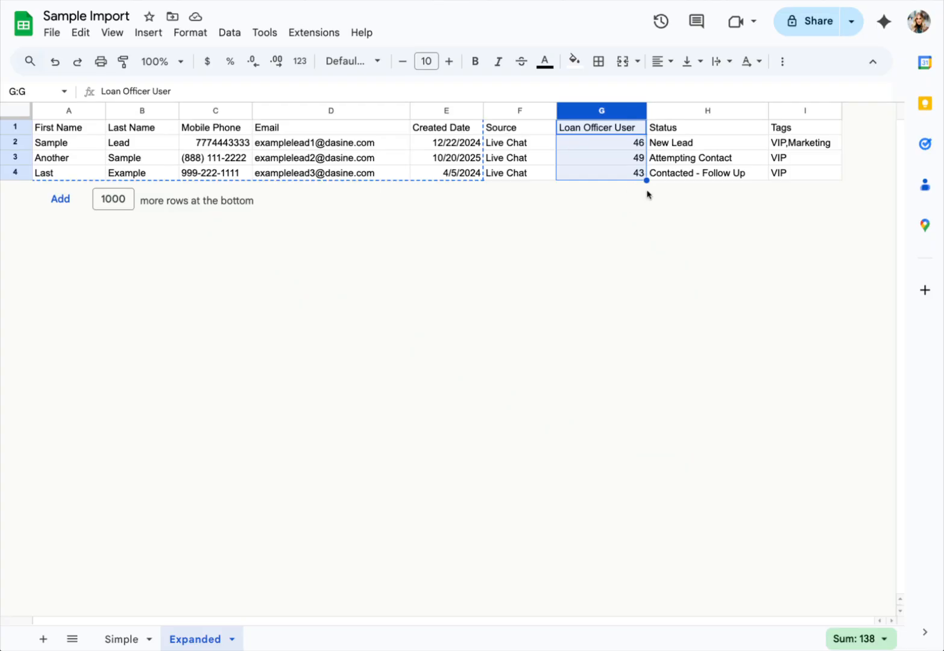
click(696, 113)
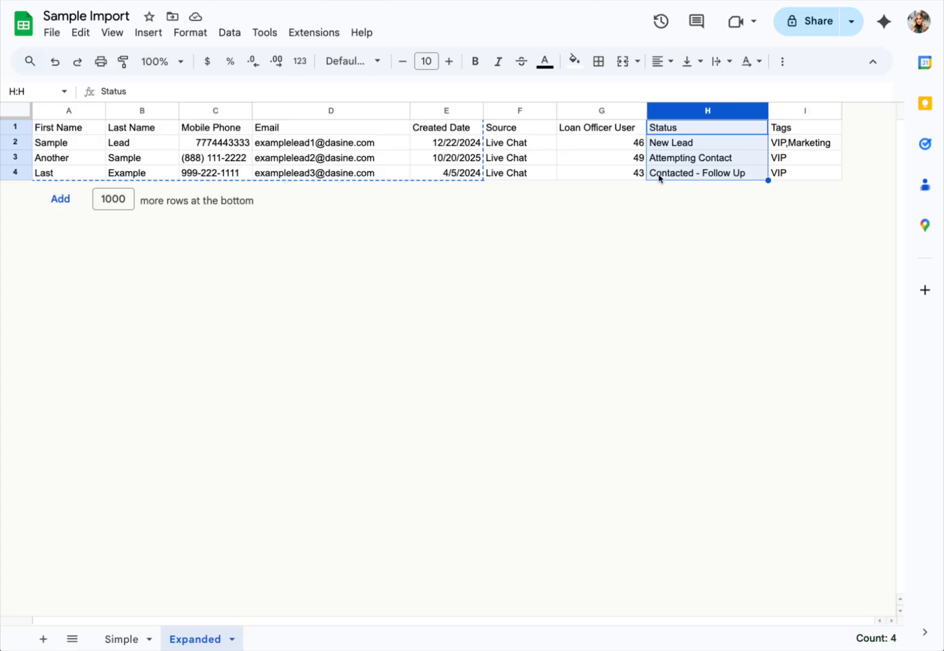
click(805, 110)
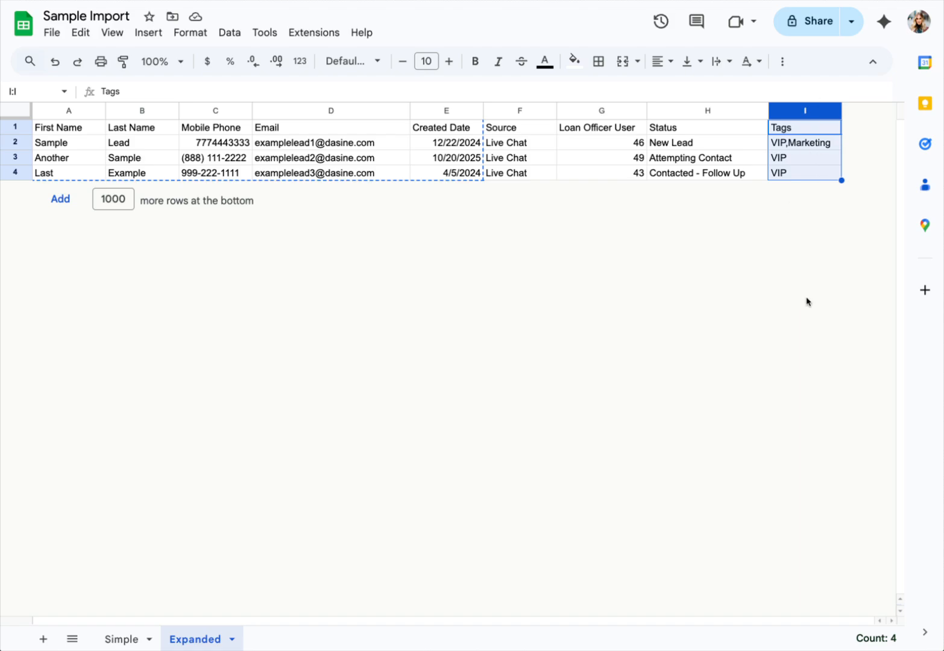
click(499, 112)
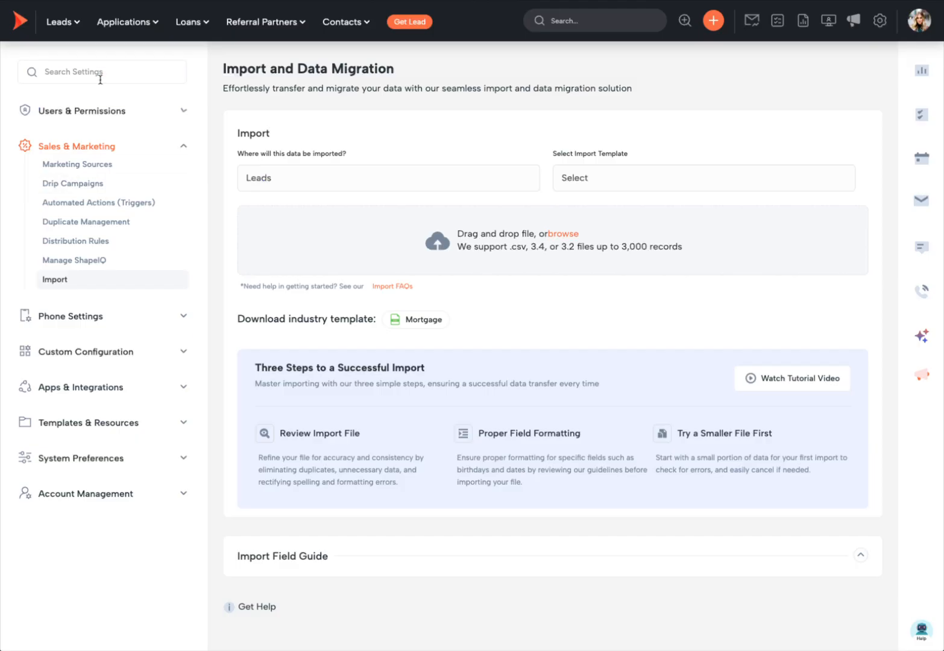
click(99, 78)
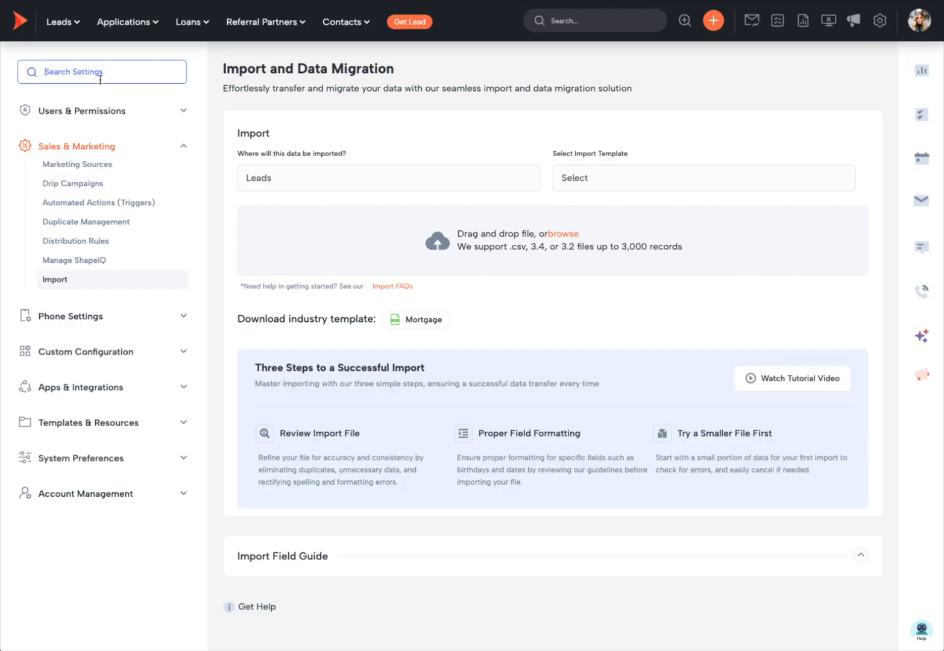
- Search settings for 'market' and expand the Shape Products marketing source folder
text(market)
click(81, 164)
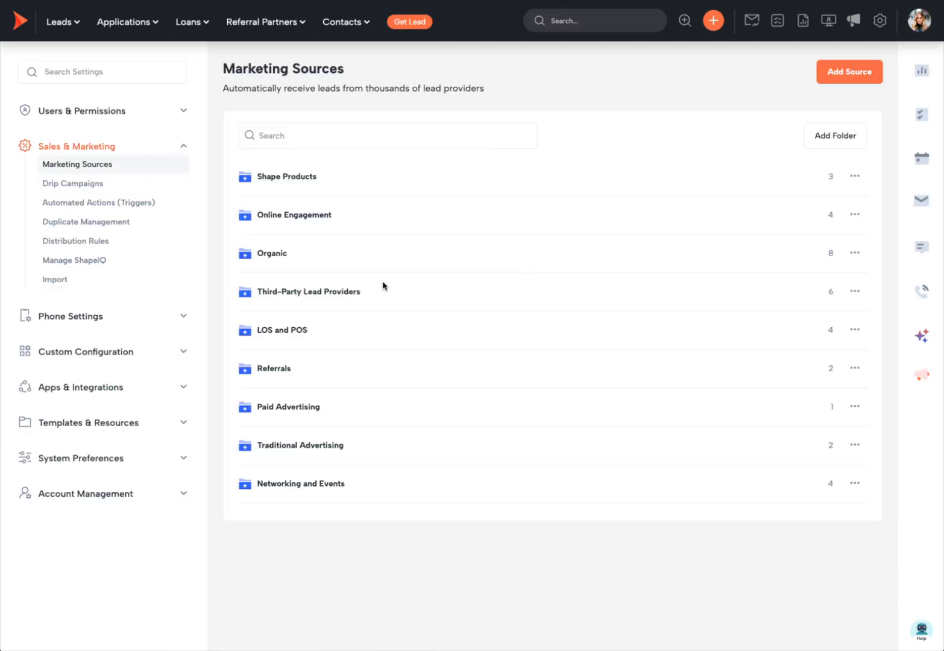
click(295, 177)
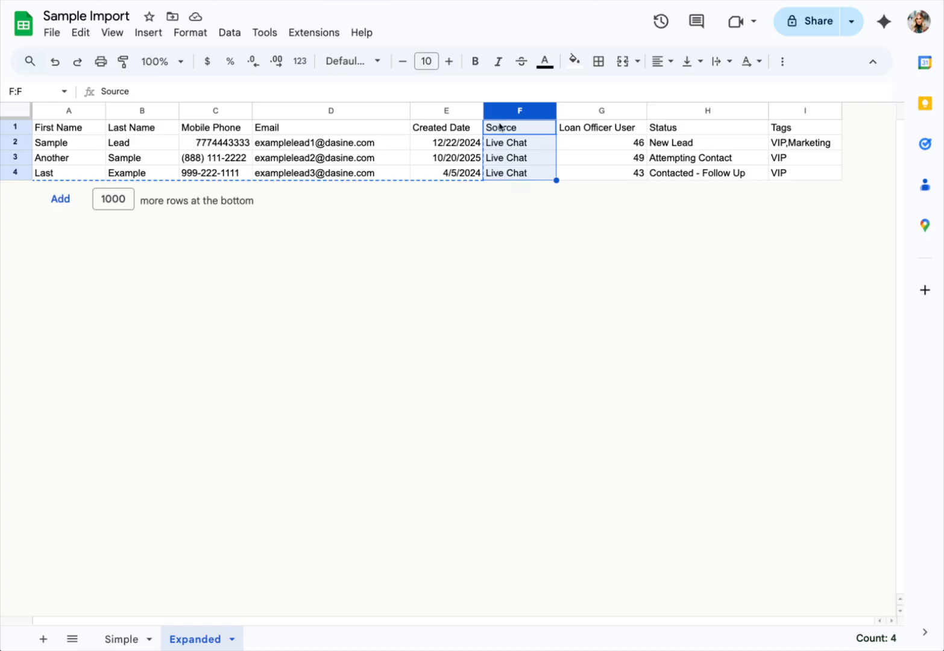
- Recheck the sheet's Loan Officer User column, then open Leads > LO Pipeline in a new tab
click(172, 1)
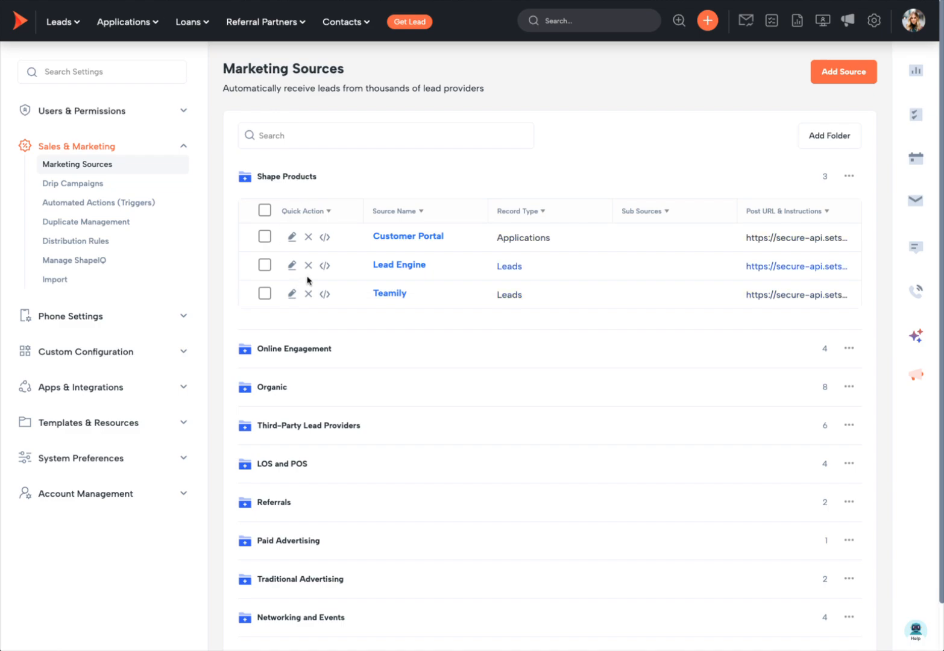
click(375, 1)
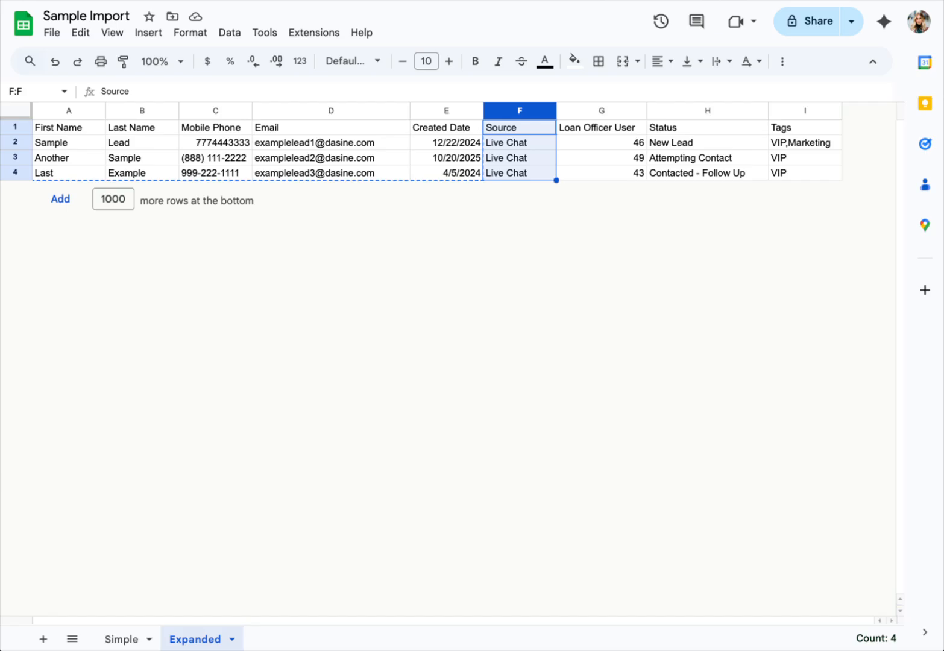
click(612, 113)
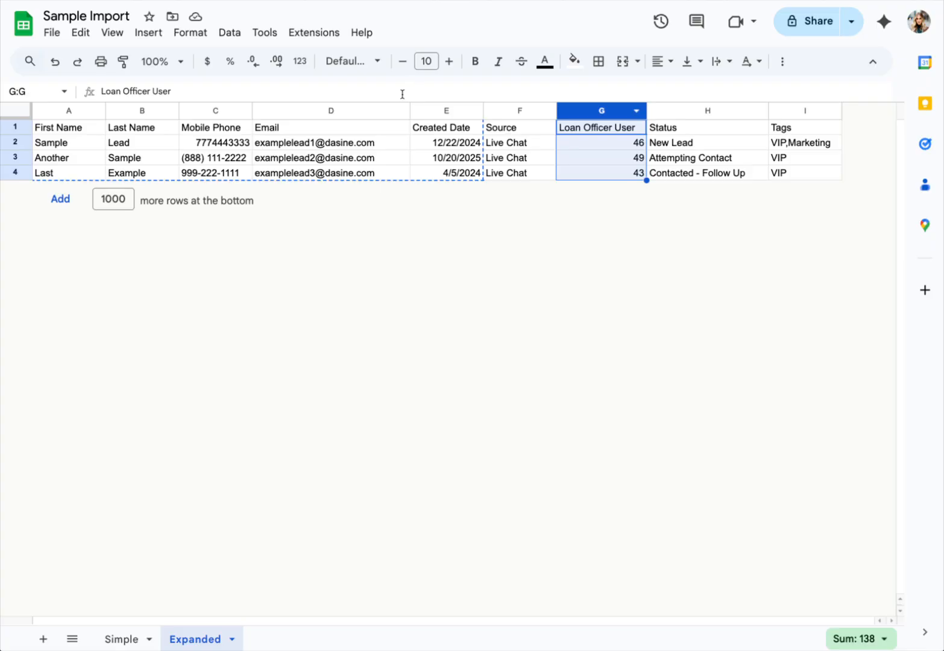
click(186, 1)
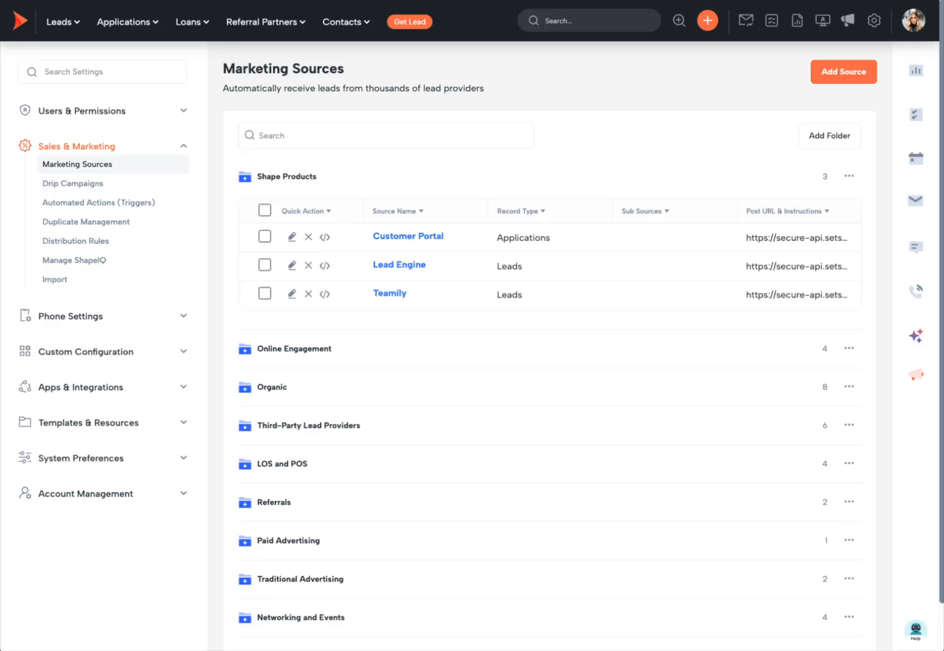
mouse_move(65, 22)
right_click(78, 78)
click(92, 84)
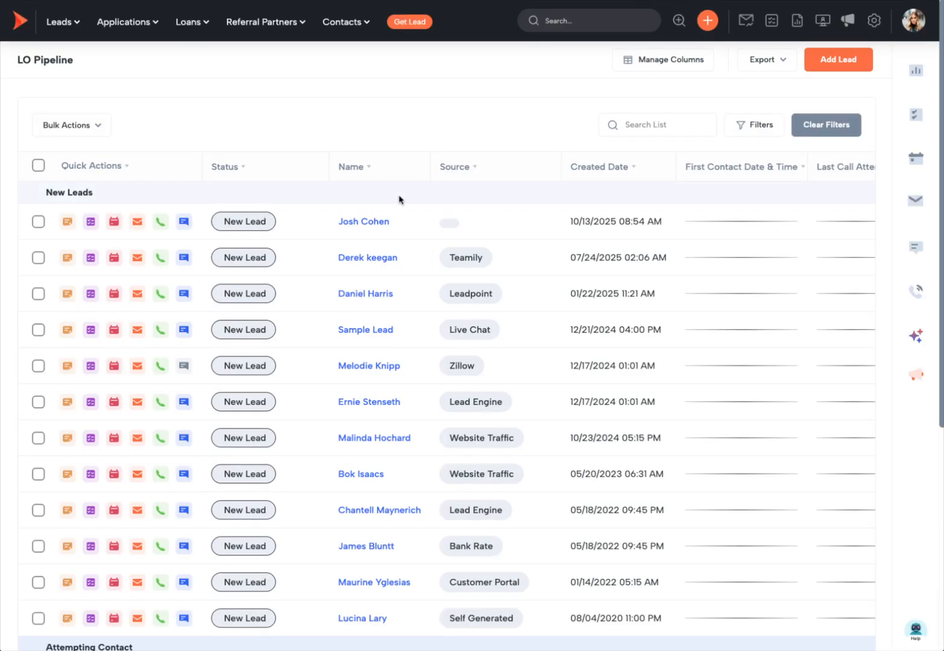
- Open the first new lead's record and bring up its team assignments
click(369, 225)
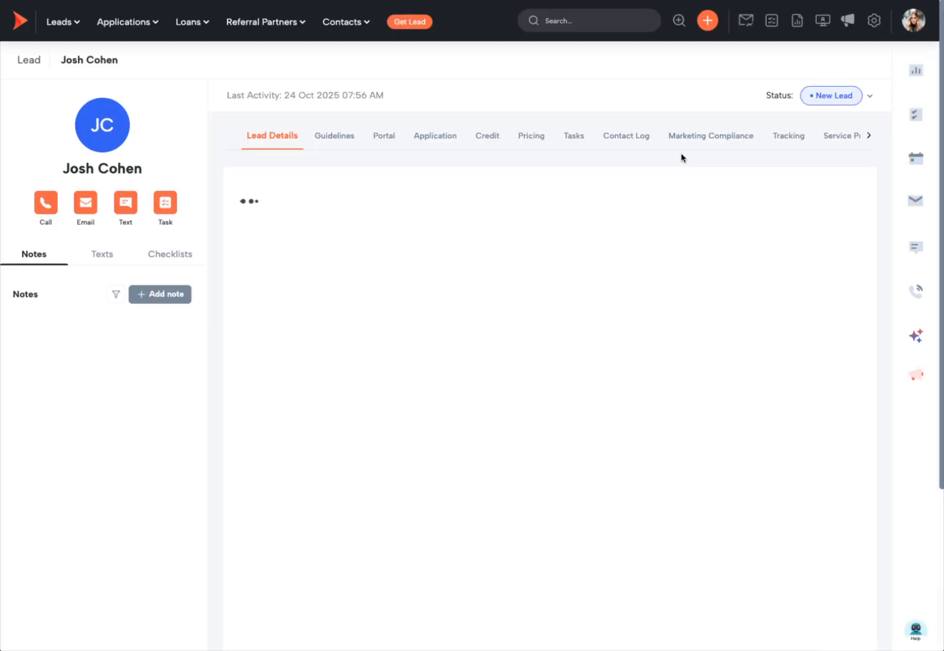
click(743, 67)
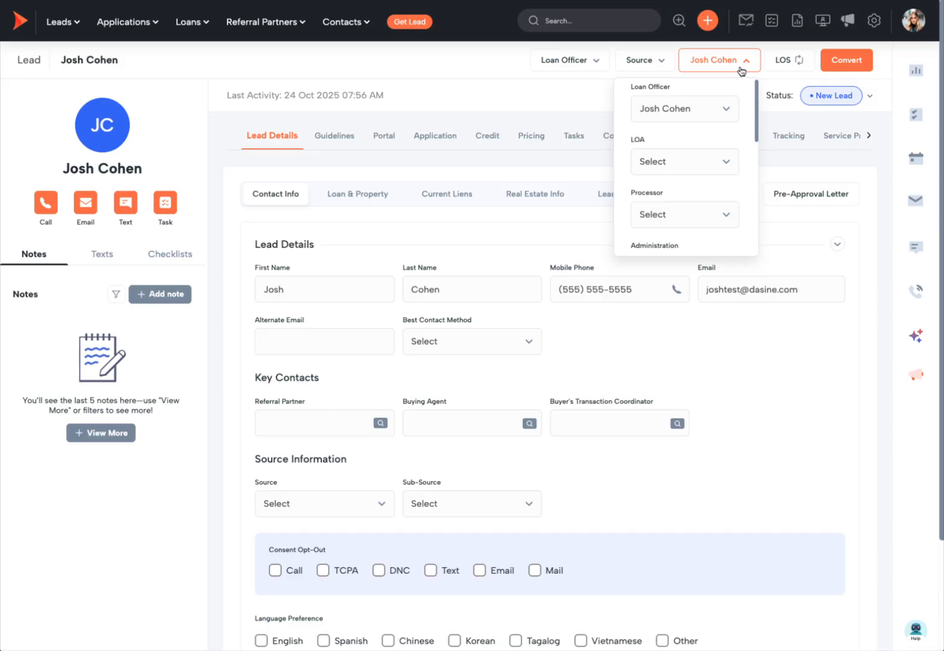
click(673, 170)
click(670, 167)
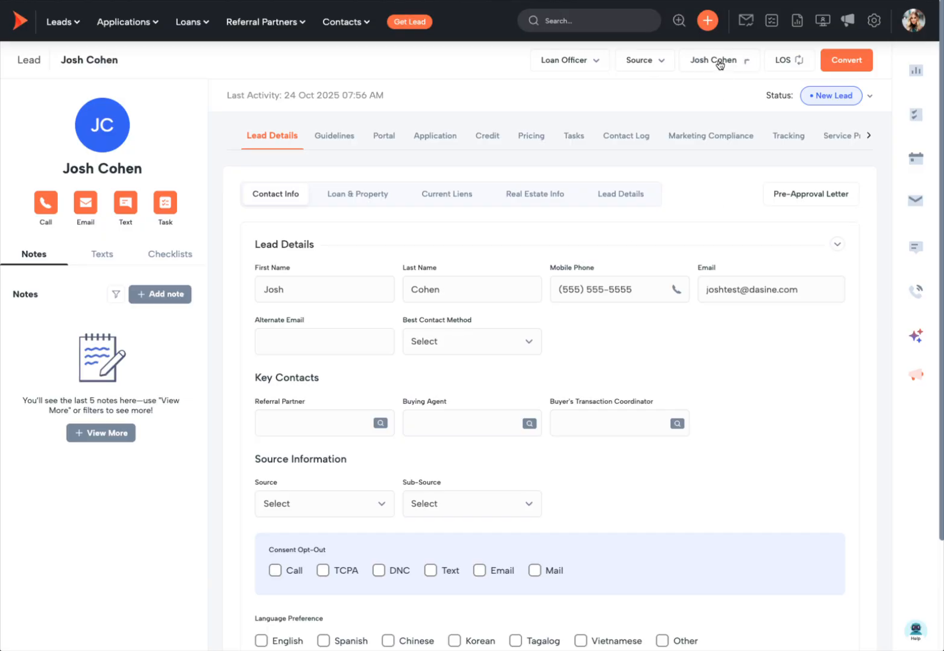
click(723, 62)
- Assign an LOA, leave the processor unassigned, and reopen the panel to confirm the assignment
click(697, 218)
click(678, 177)
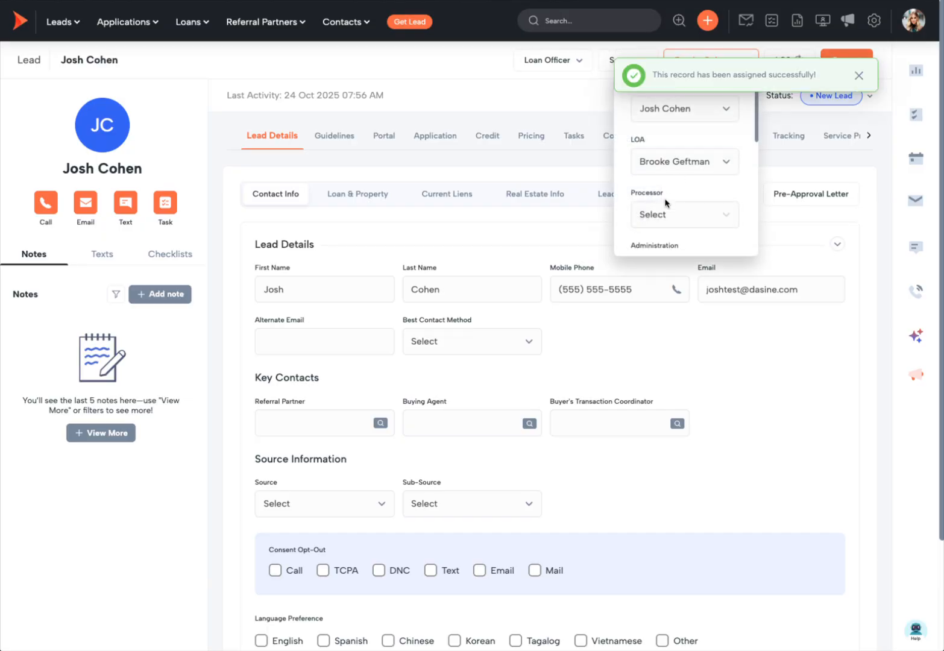
scroll(680, 234, down, 1)
click(708, 236)
click(715, 196)
scroll(699, 225, up, 1)
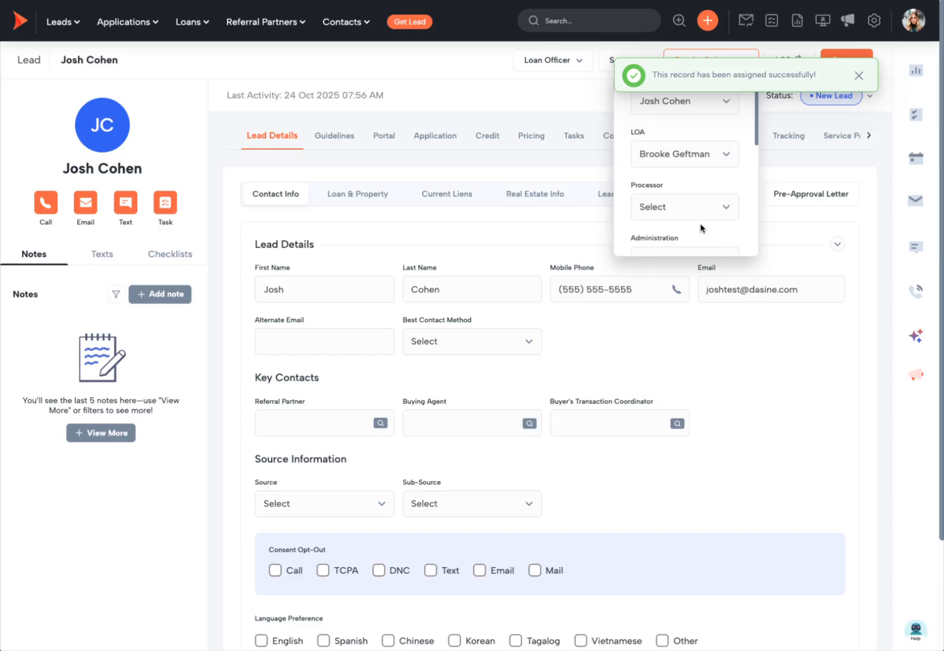
click(702, 57)
click(705, 57)
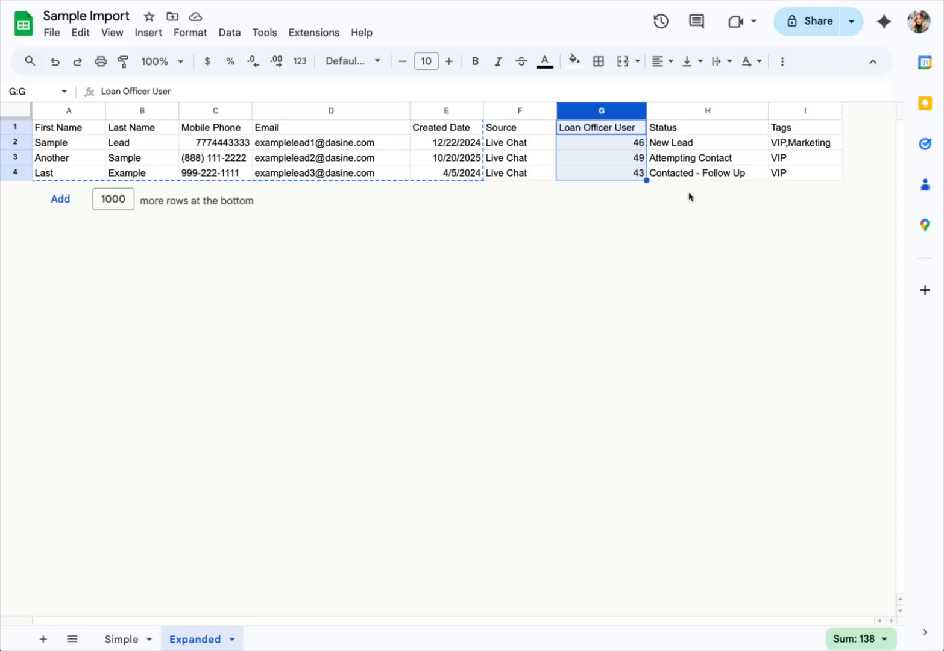
click(620, 144)
- Replace the first loan officer ID in G2 with that officer's full name
drag(606, 145, 601, 186)
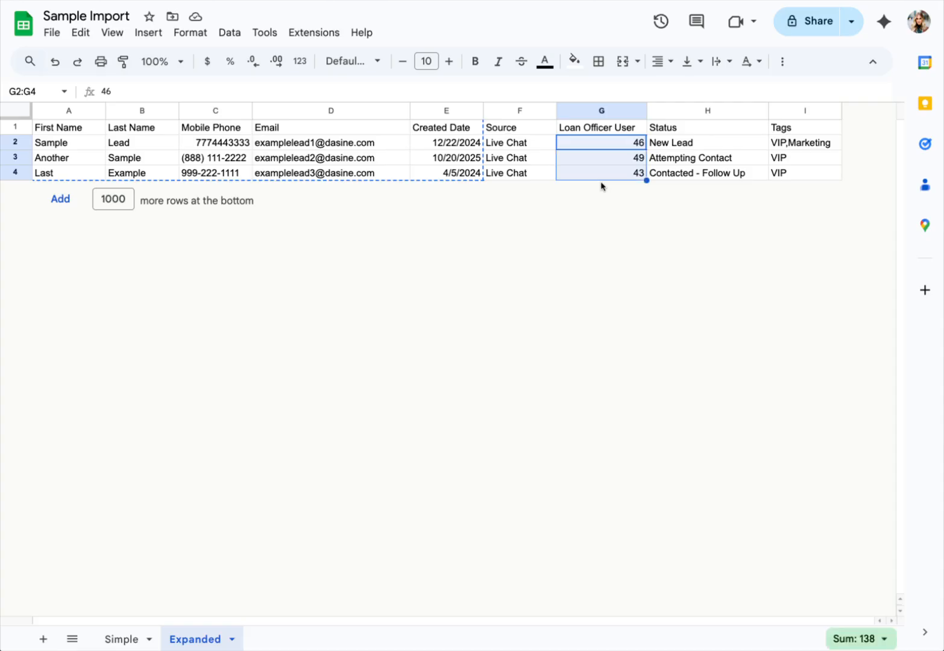
click(584, 145)
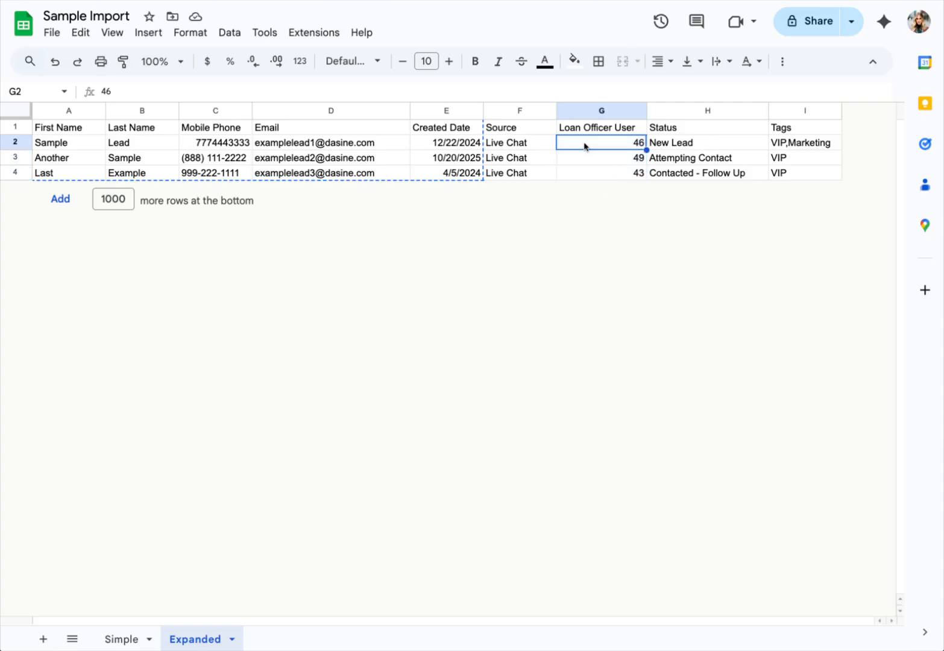
text(JOsh)
key(BackSpace)
key(BackSpace)
key(BackSpace)
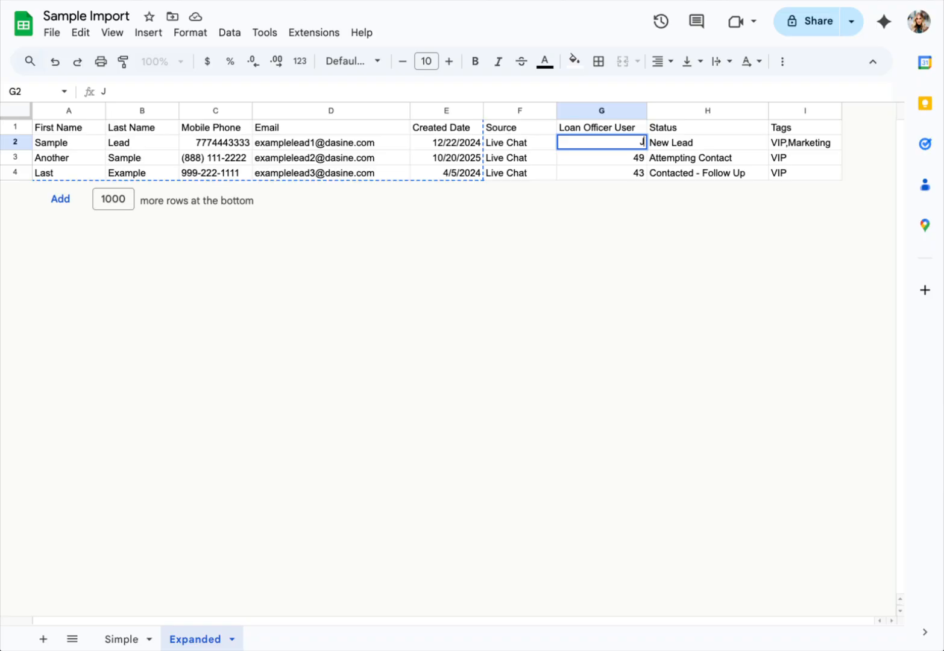
key(Return)
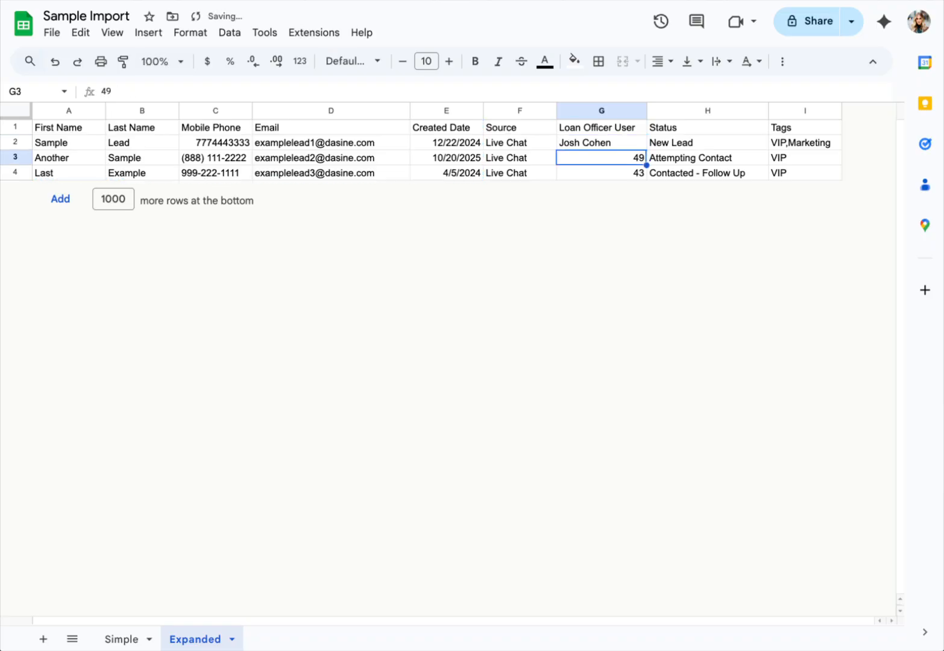
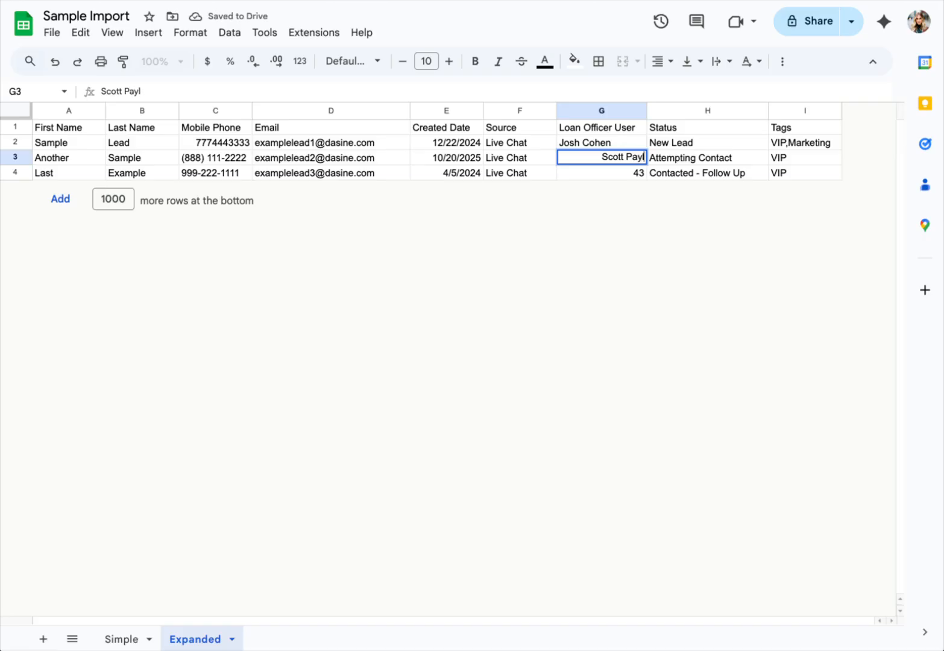
- Enter the second and third loan officers' full names in G3 and G4
key(Return)
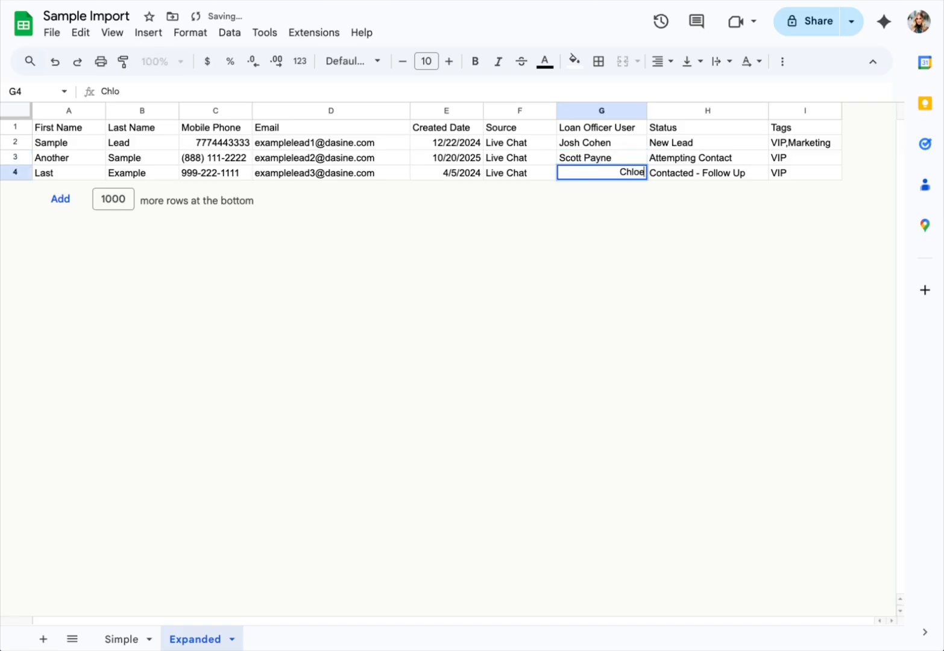
key(Return)
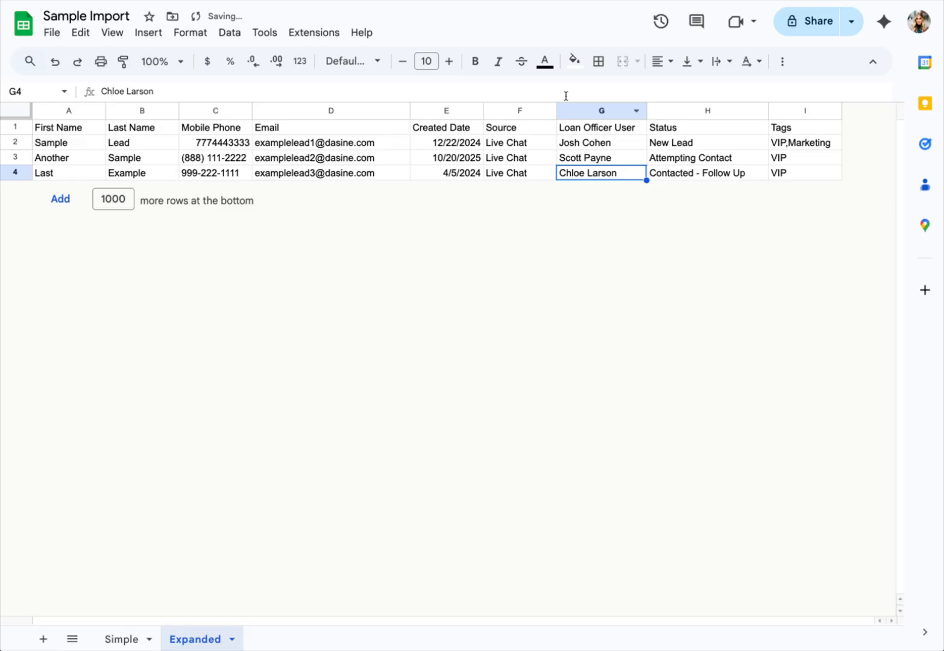
click(577, 113)
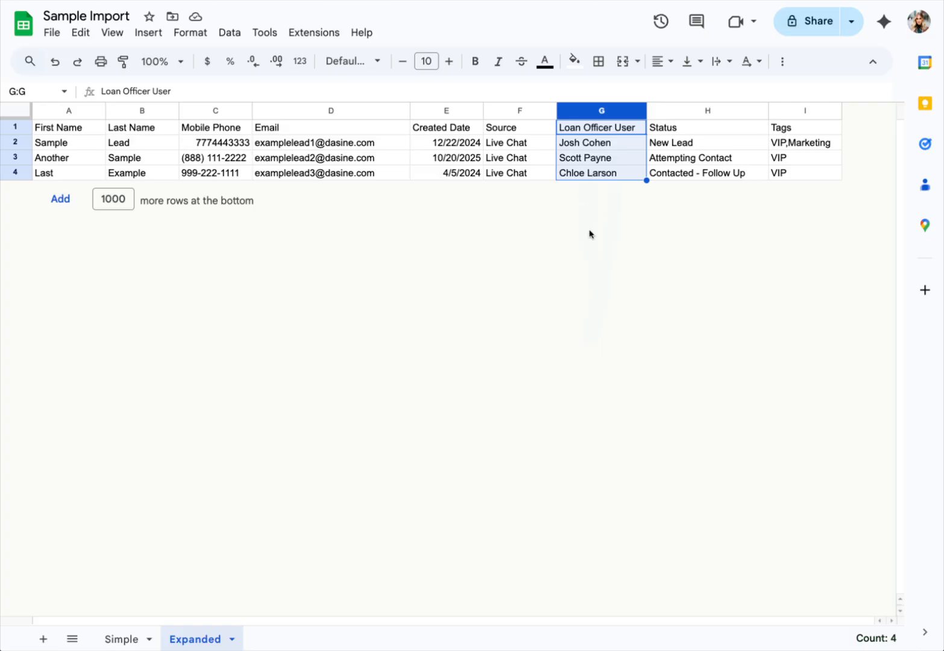
click(700, 161)
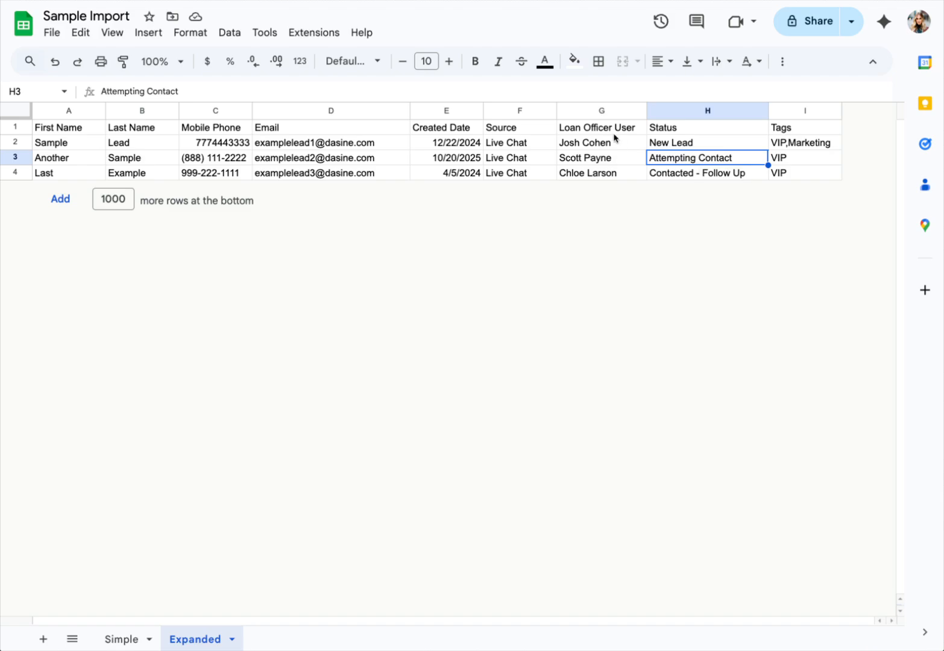
- Insert a new column right of Loan Officer User with the header 'LO User'
click(601, 111)
click(148, 32)
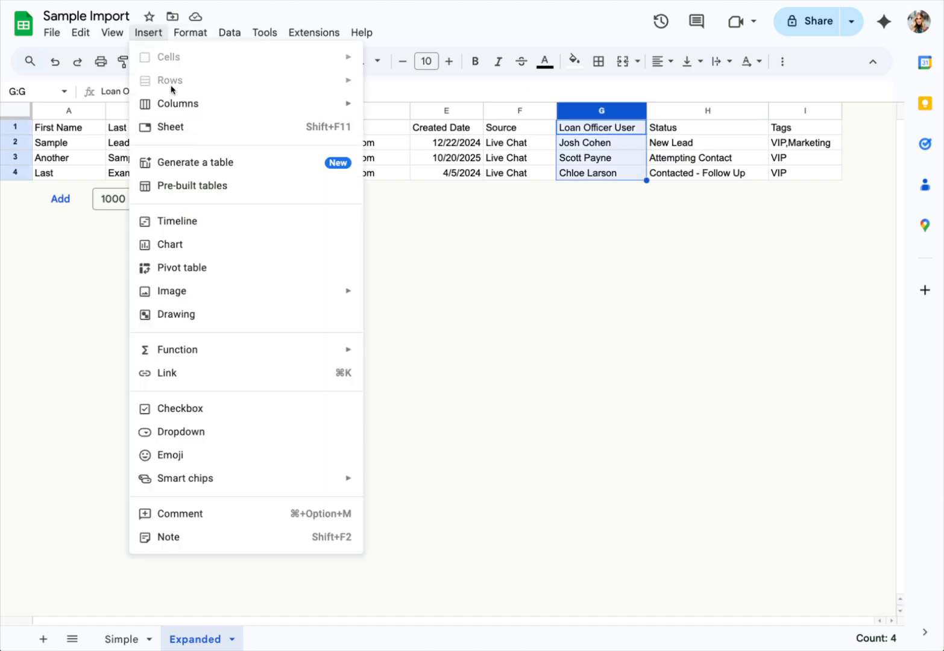
mouse_move(177, 103)
click(442, 130)
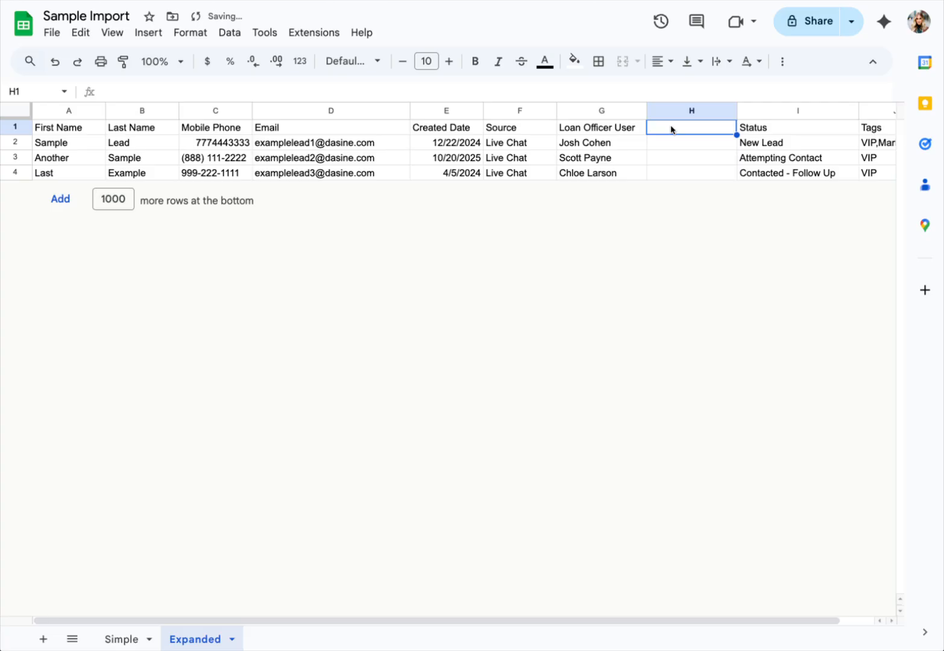
text(LO User)
key(Return)
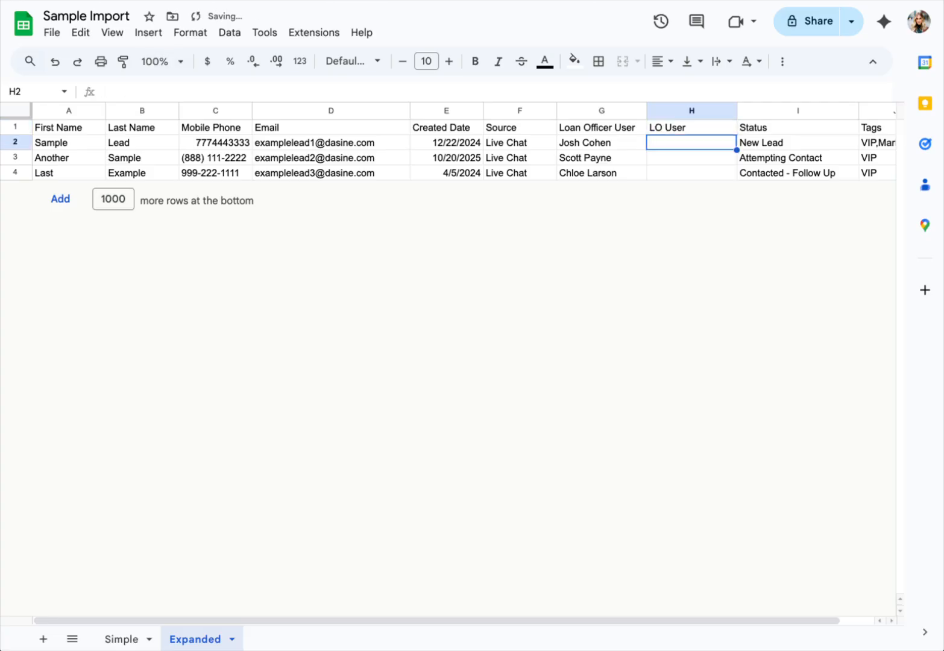
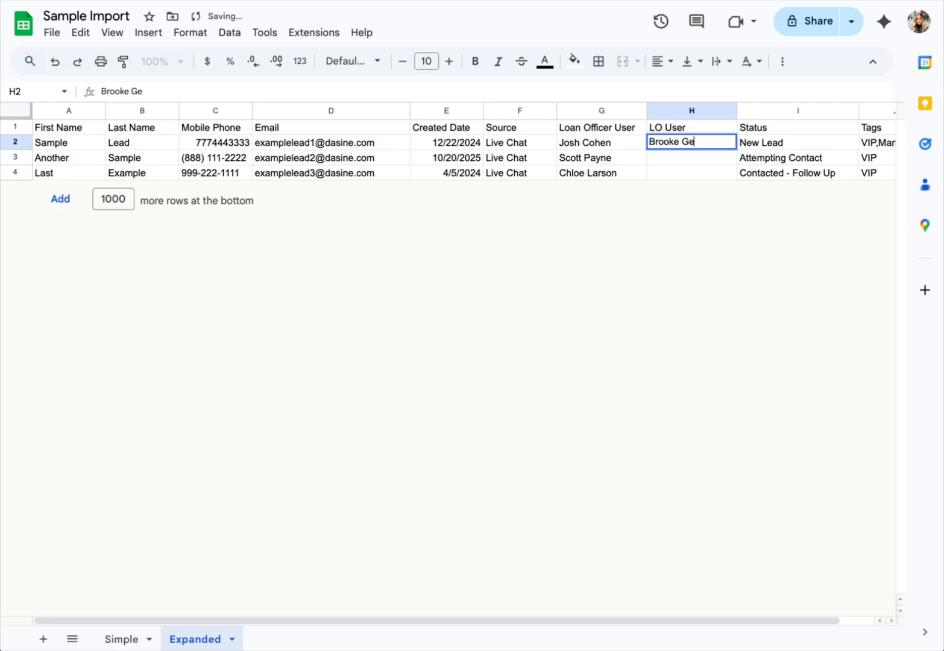
- Fill the LO User column with the LOA's full name for all three leads
key(Return)
click(694, 148)
key(ctrl+c)
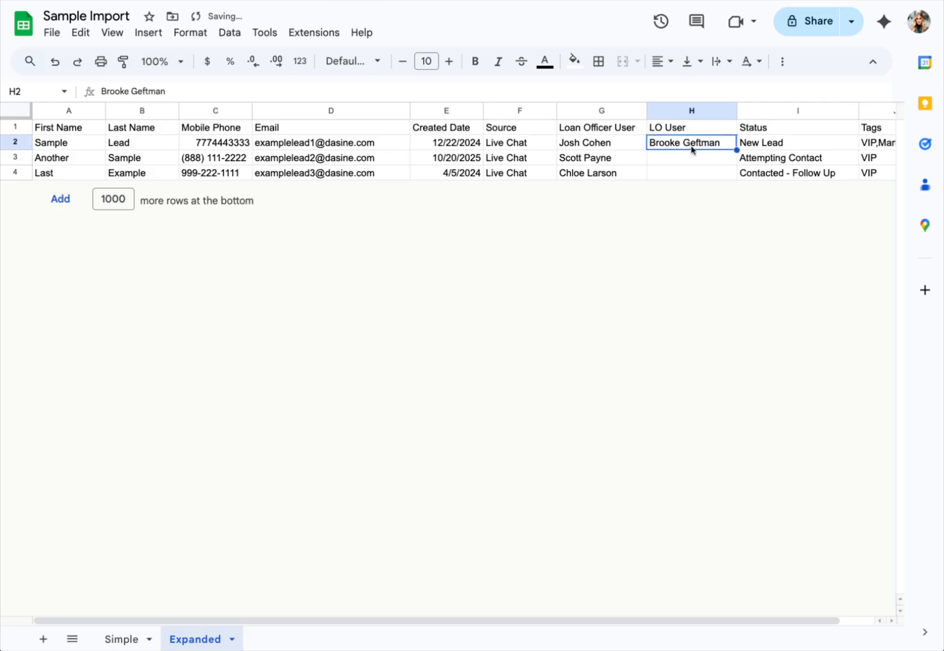
drag(690, 158, 685, 177)
key(ctrl+v)
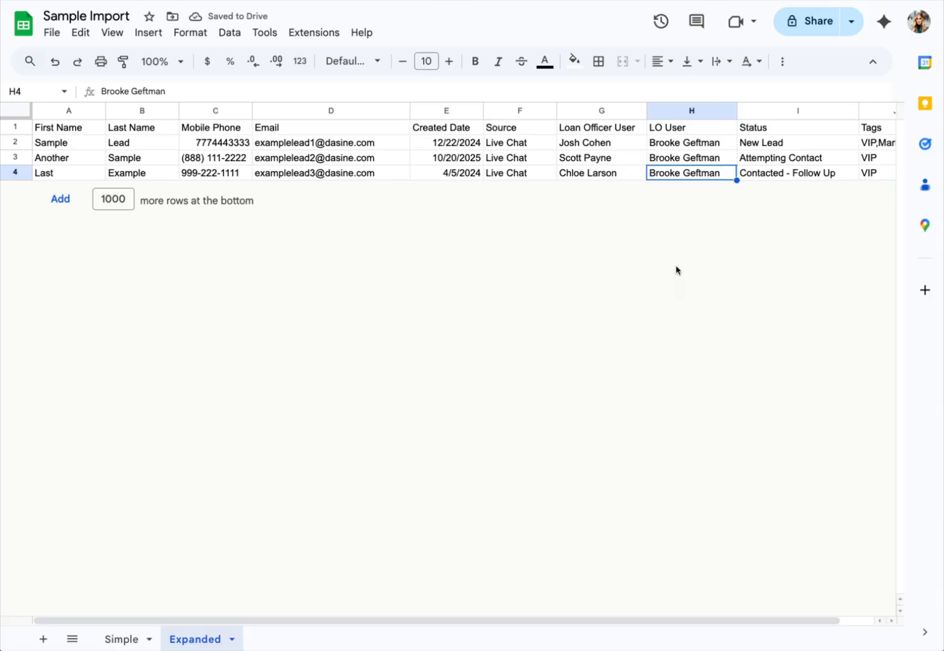
scroll(633, 130, right, 2)
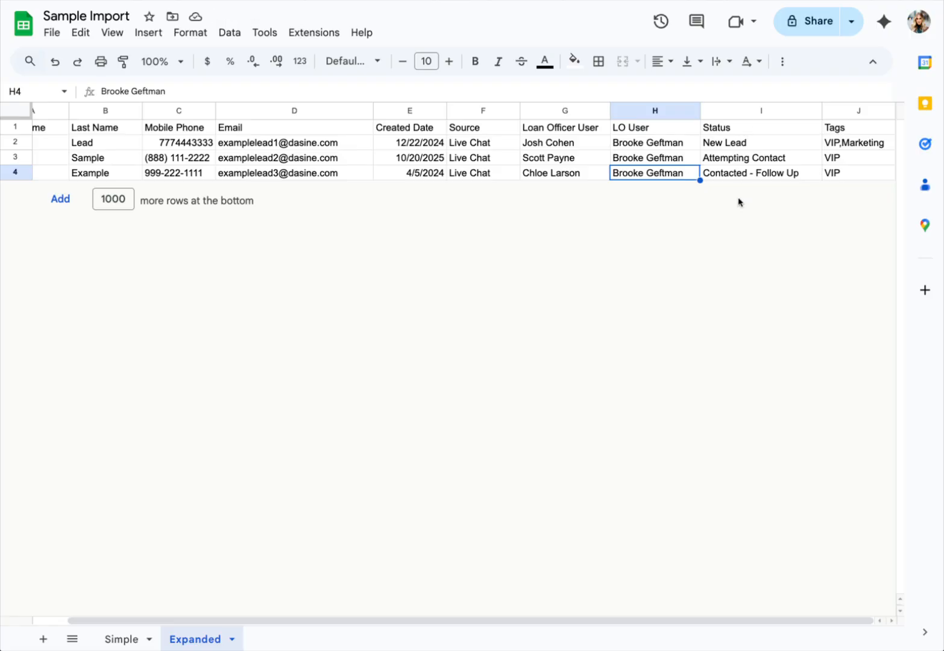
click(756, 108)
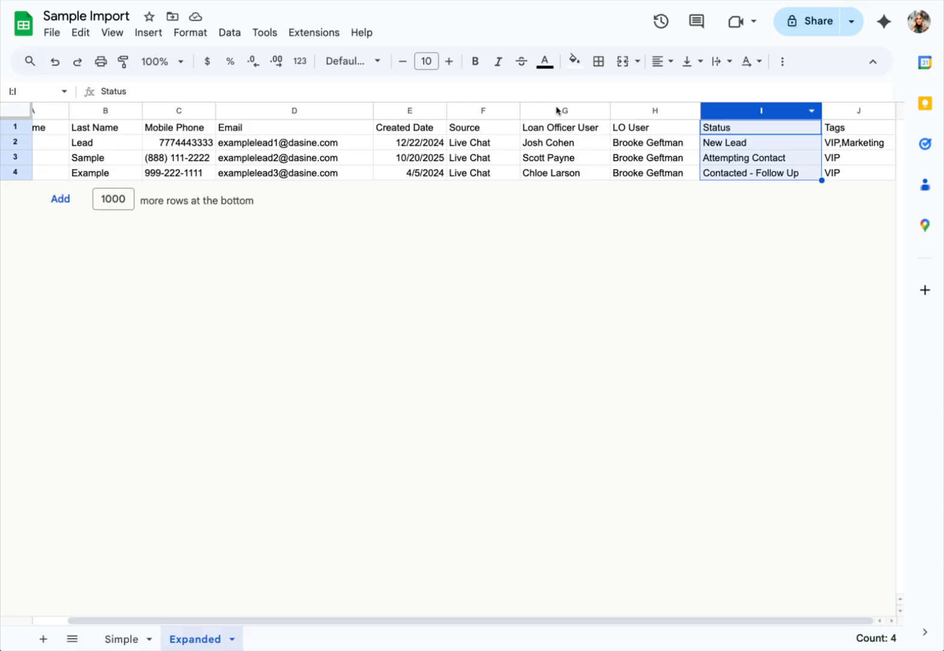
- Open Shape's Manage Users settings and compare its users with the sheet's loan officer columns
drag(556, 110, 639, 110)
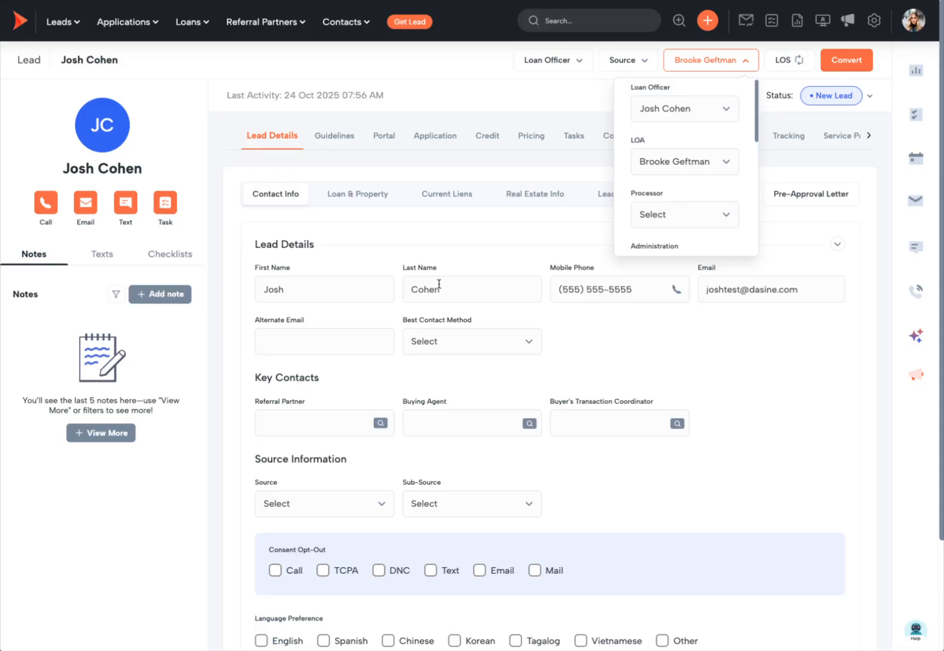
click(874, 21)
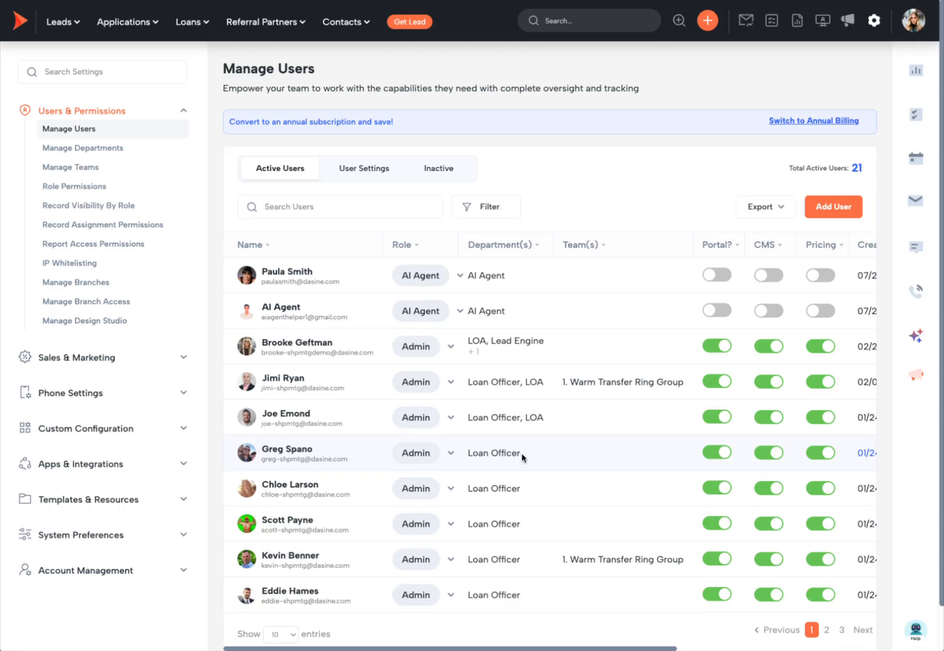
drag(522, 456, 469, 456)
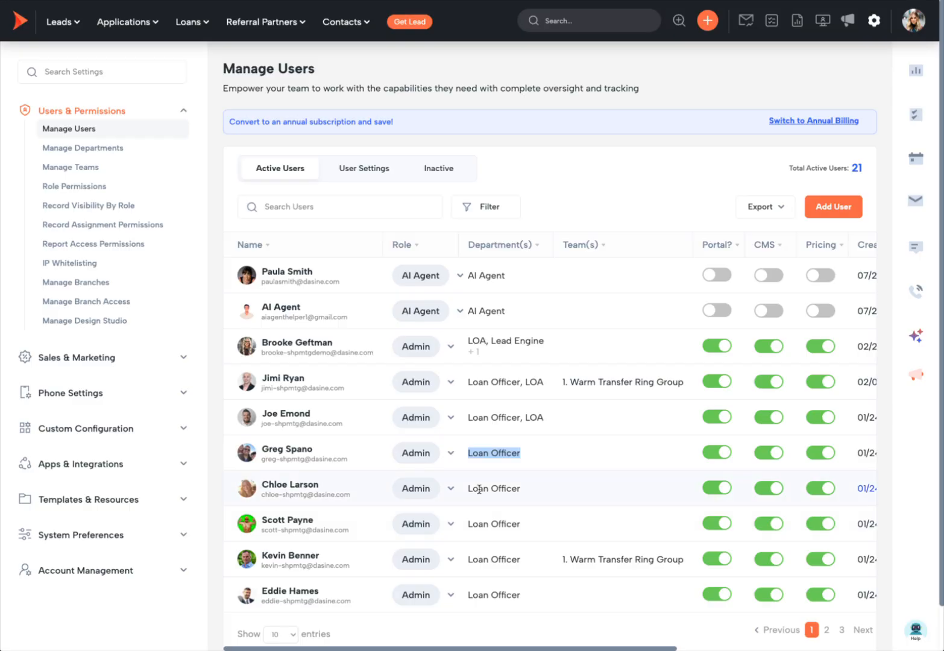
click(235, 1)
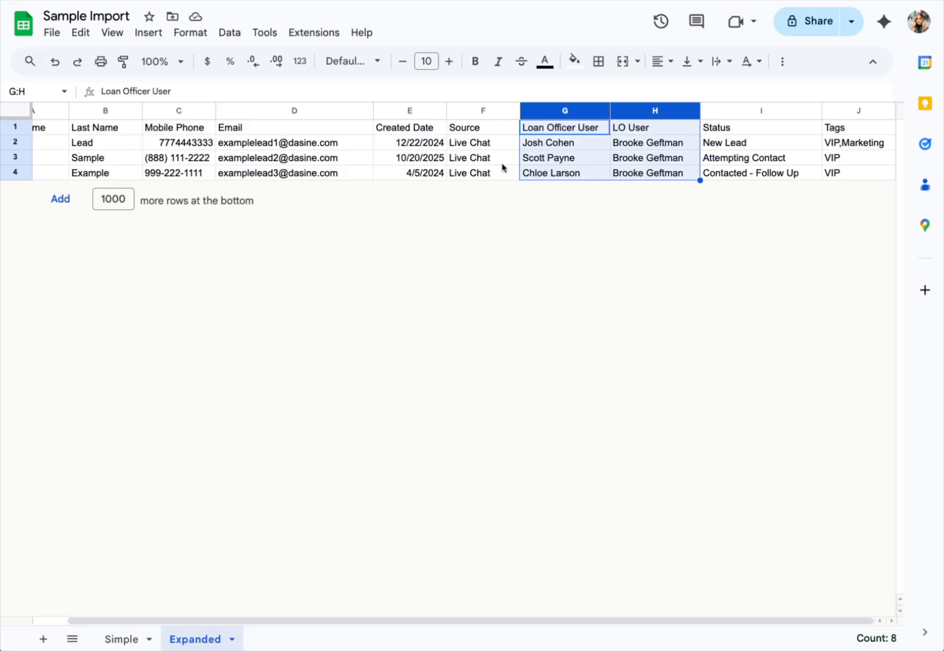
click(425, 0)
- Search Shape's user list for the first loan officer's first name
click(313, 207)
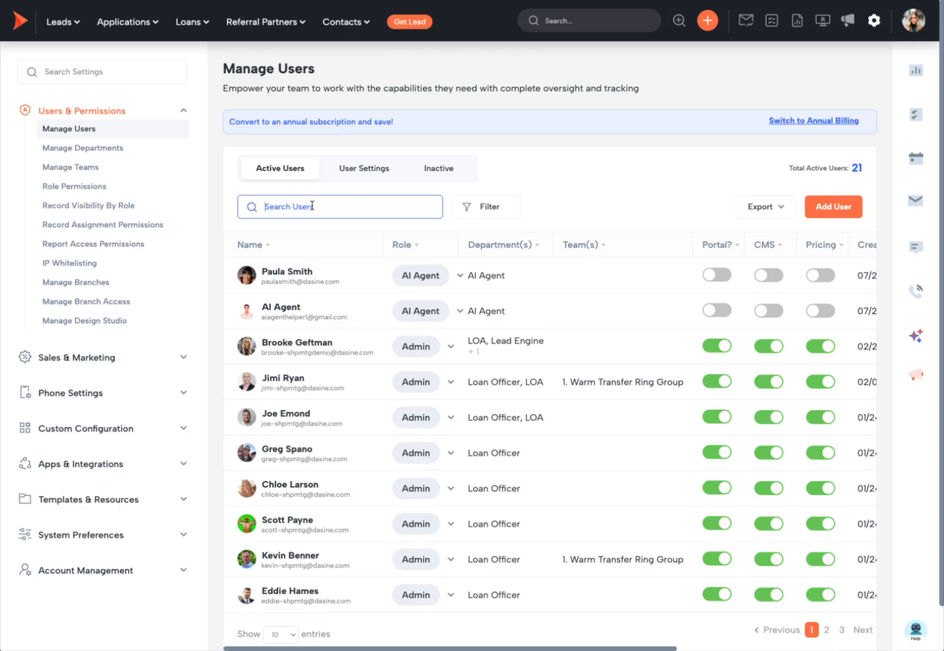
text(josh)
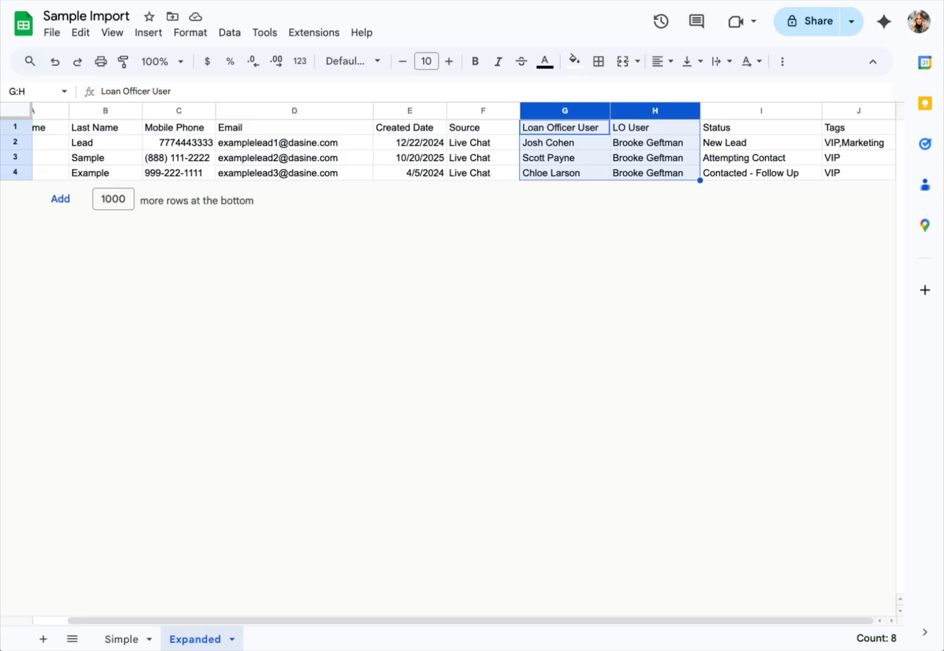
click(569, 172)
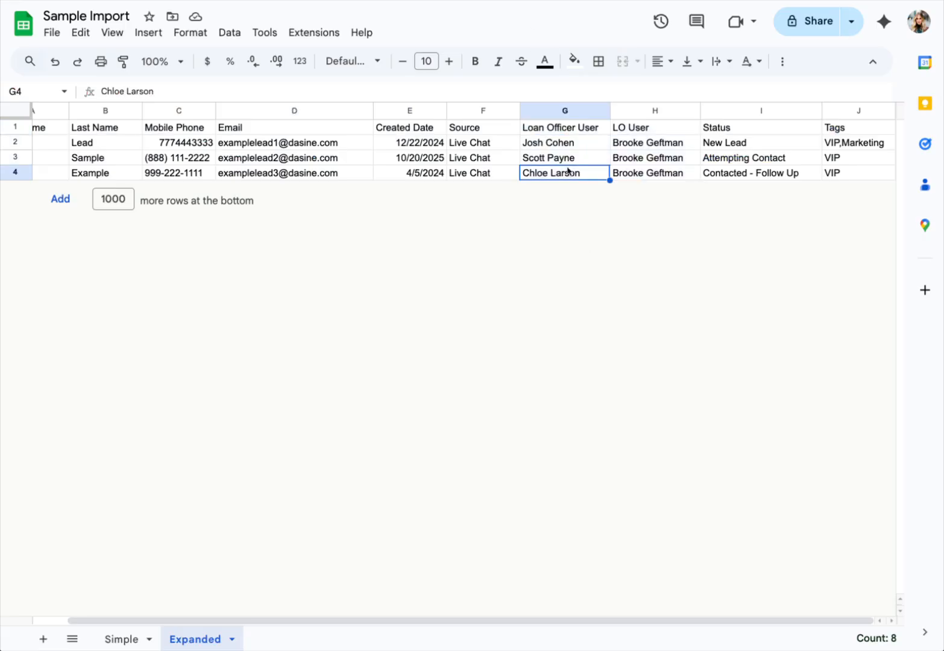
click(548, 112)
- Use Find and replace to swap the first loan officer's name for user ID 13
key(ctrl+f)
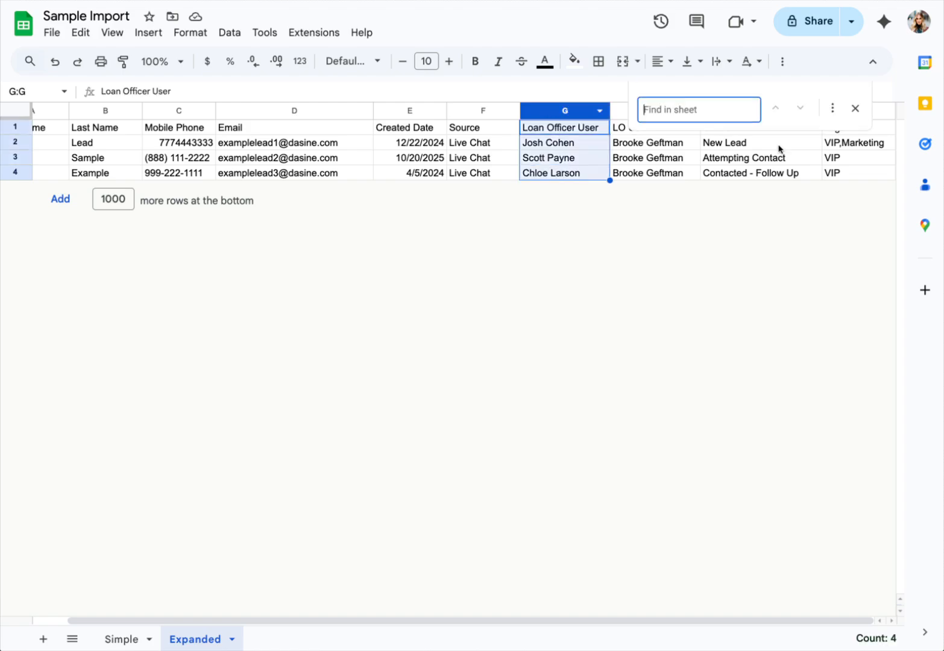
click(829, 109)
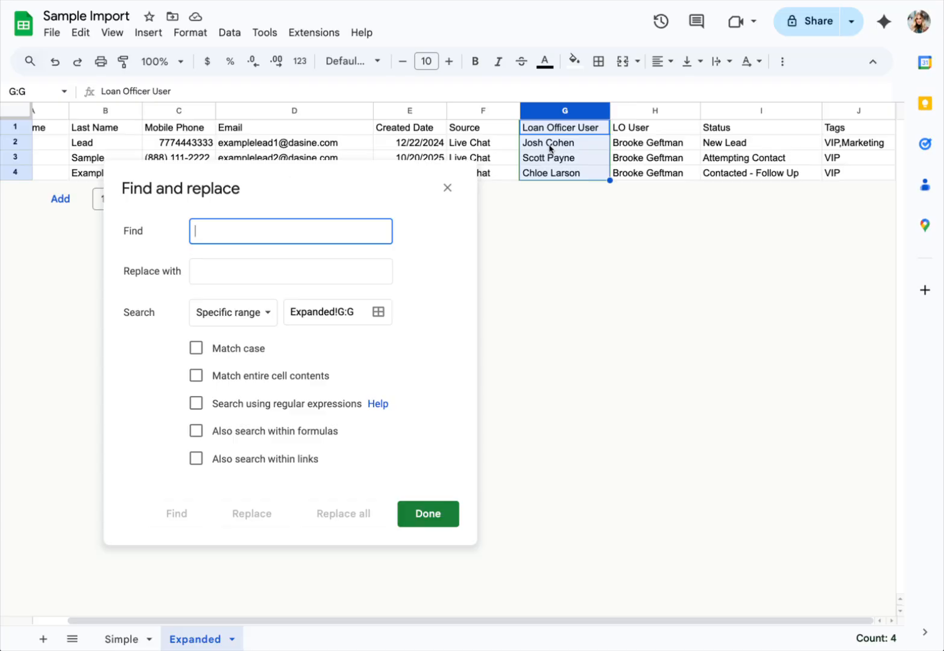
click(550, 149)
key(ctrl+c)
click(232, 241)
key(ctrl+v)
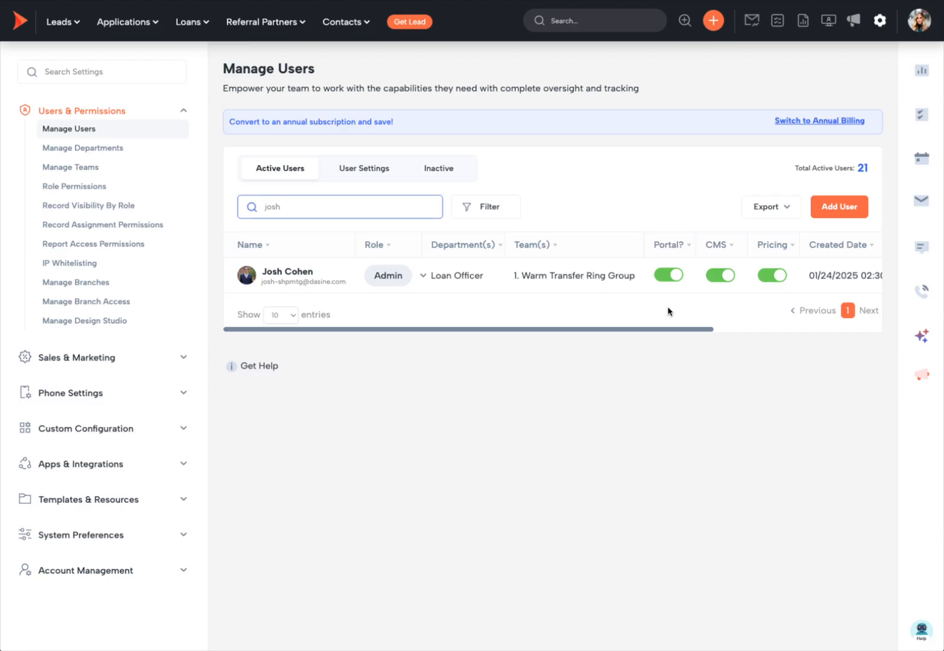
scroll(484, 273, right, 3)
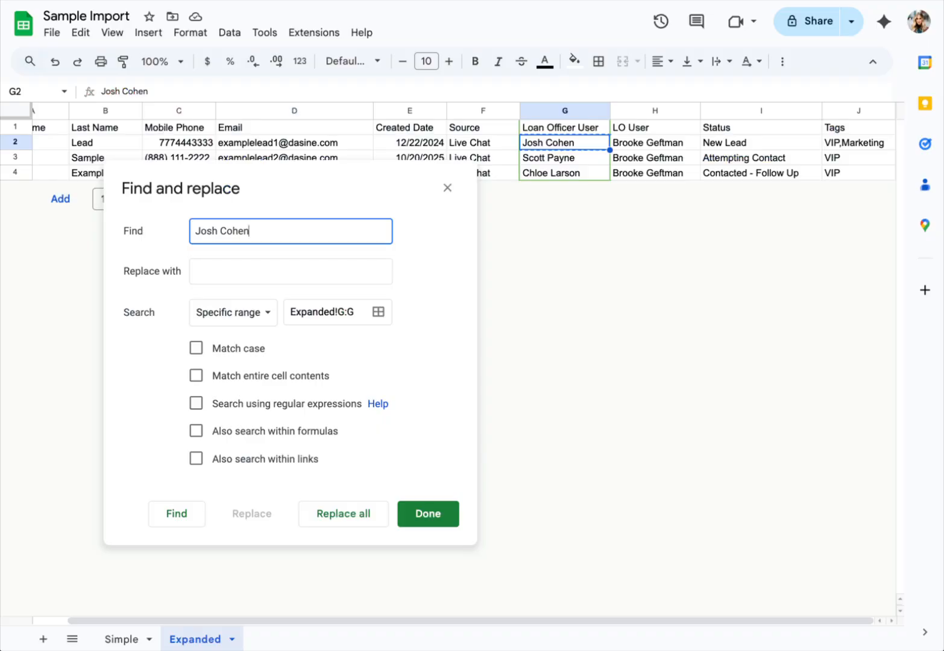
click(294, 272)
text(13)
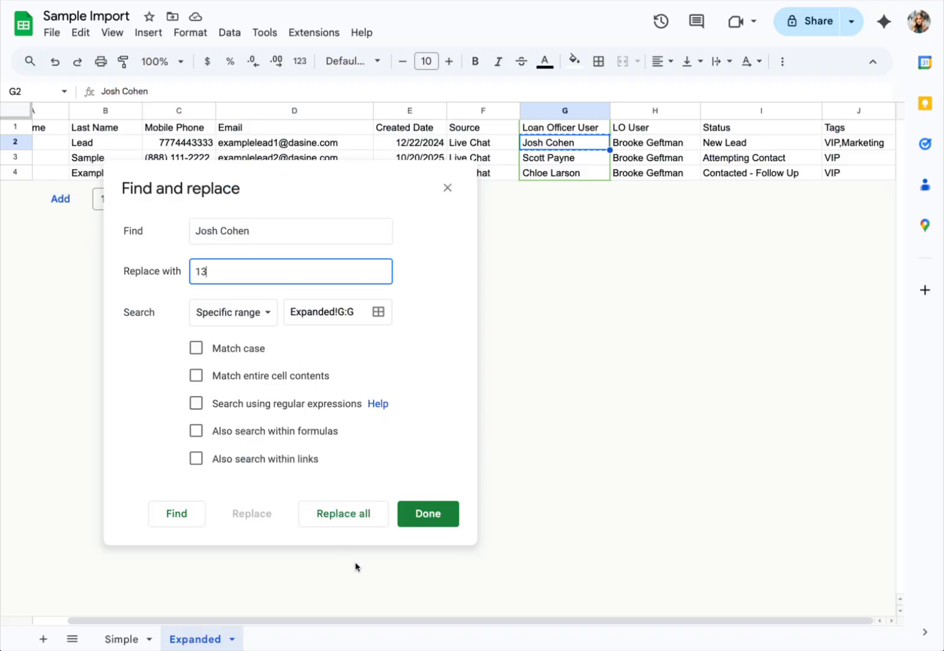
click(353, 525)
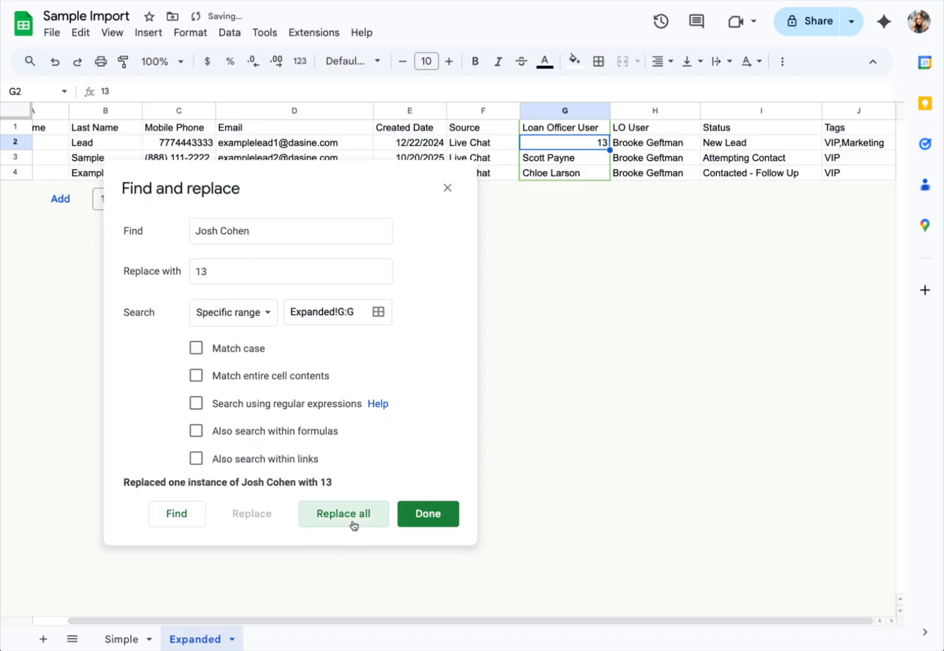
- Look up the second loan officer in Shape and replace their name with ID 43
click(548, 158)
triple_click(310, 240)
key(ctrl+v)
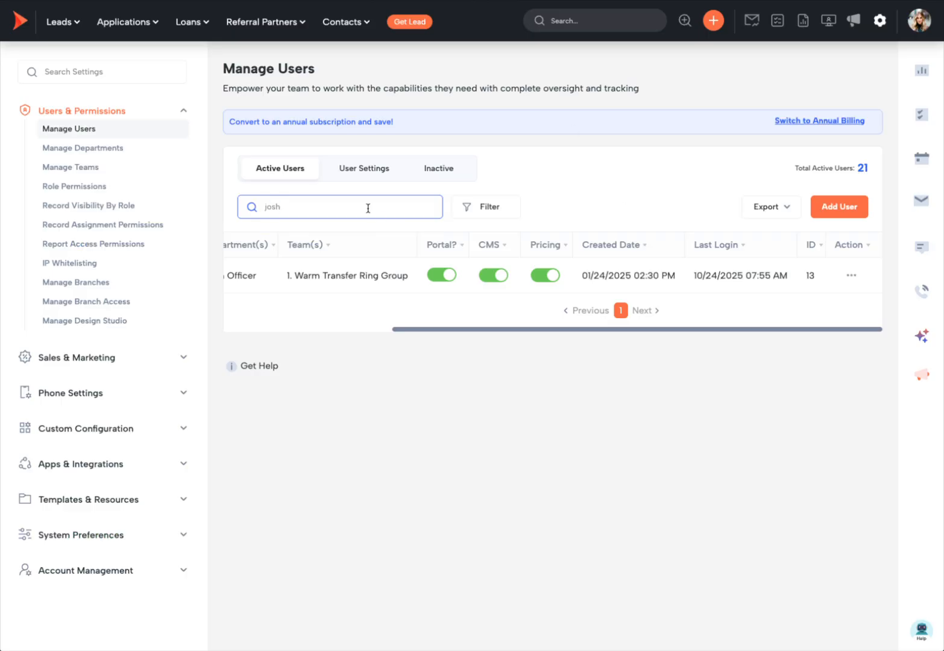
triple_click(367, 207)
text(scott)
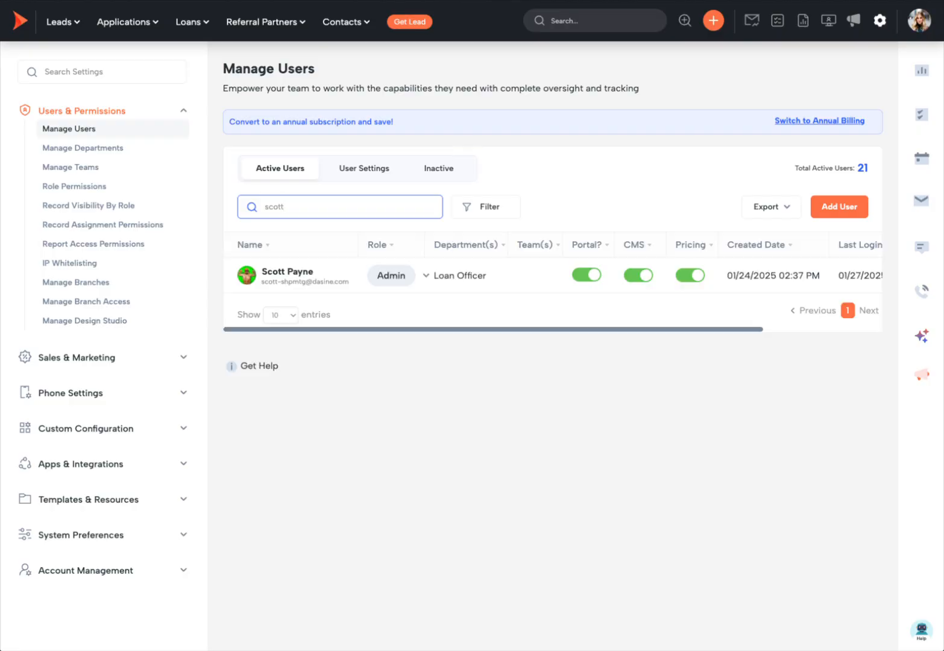
scroll(657, 293, right, 3)
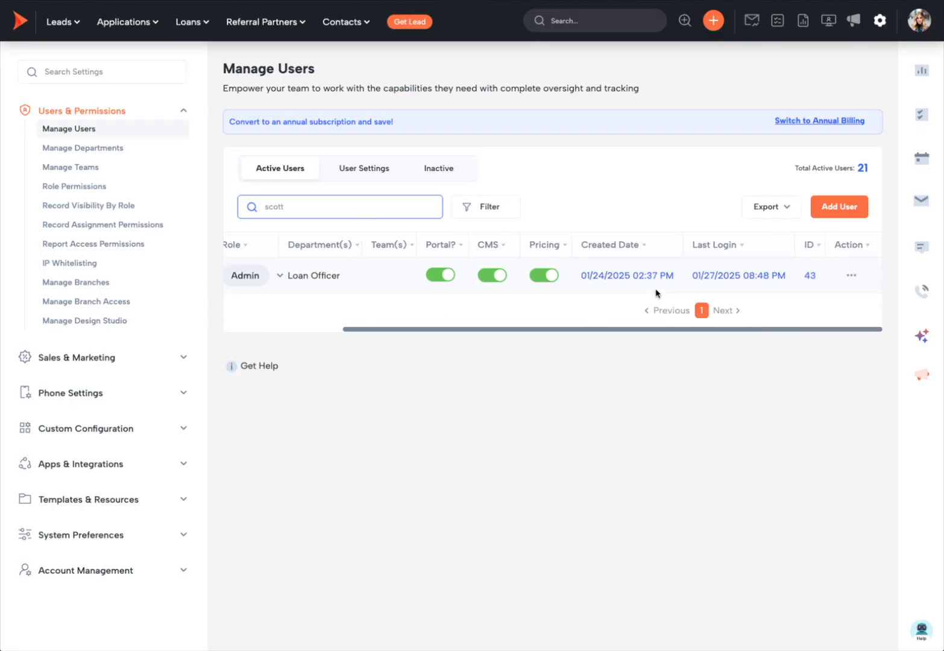
scroll(658, 293, left, 3)
scroll(657, 293, right, 3)
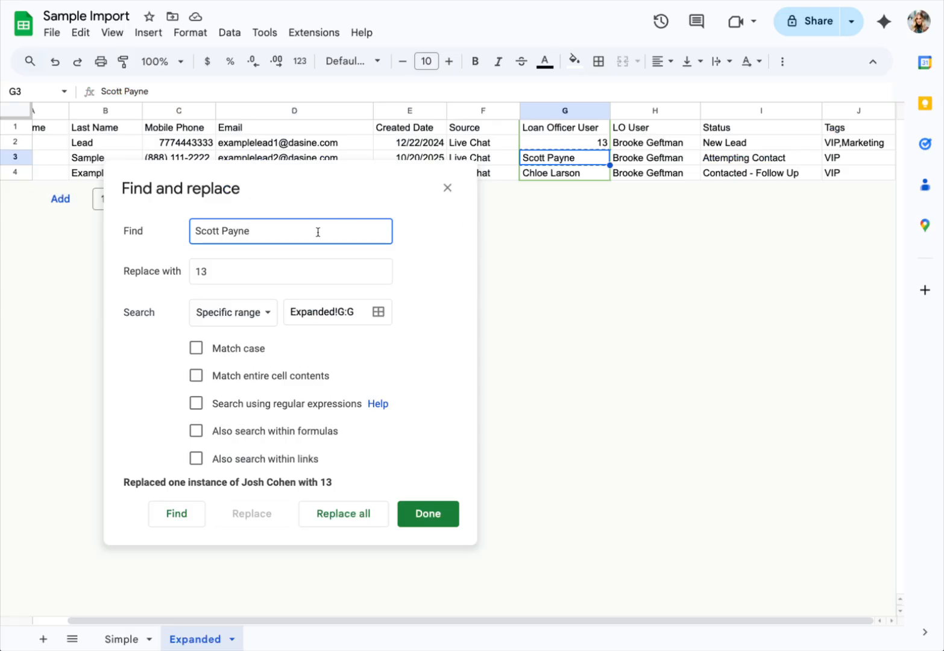
click(208, 271)
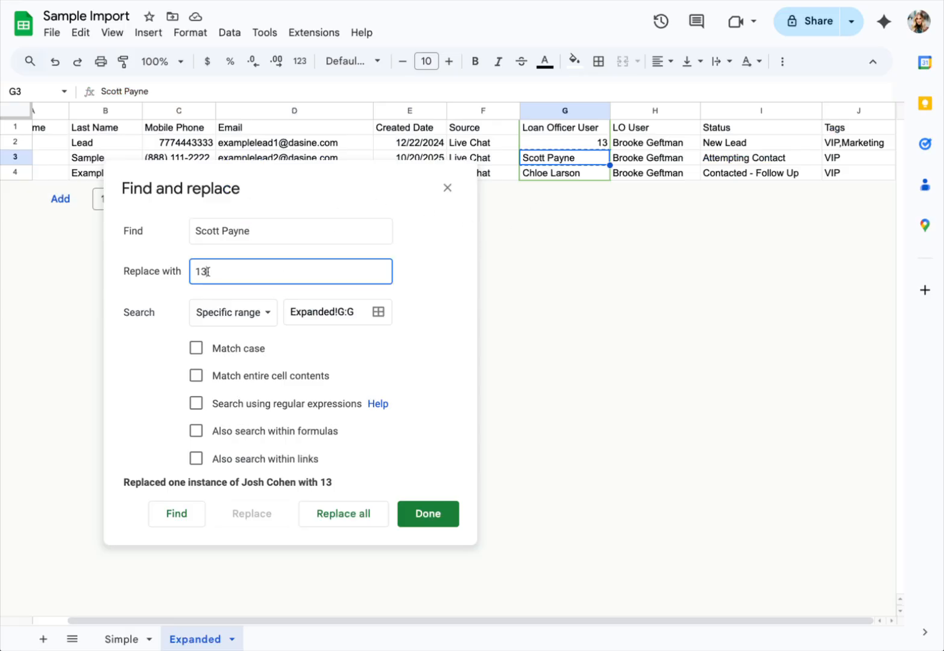
drag(208, 271, 189, 273)
text(43)
click(348, 514)
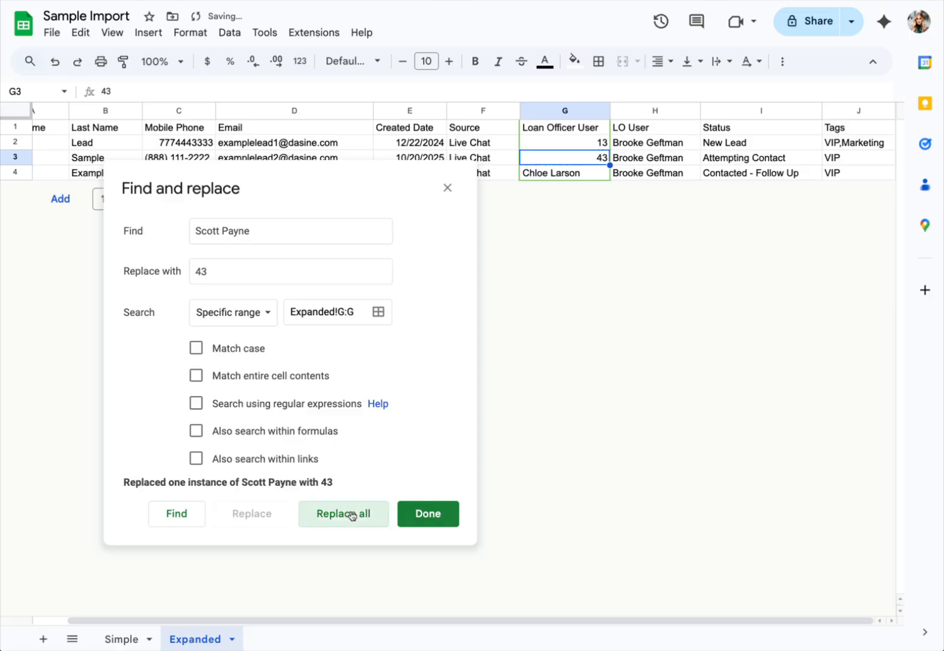
- Look up the third loan officer in Shape and replace their name with ID 46
click(564, 174)
key(ctrl+c)
click(284, 244)
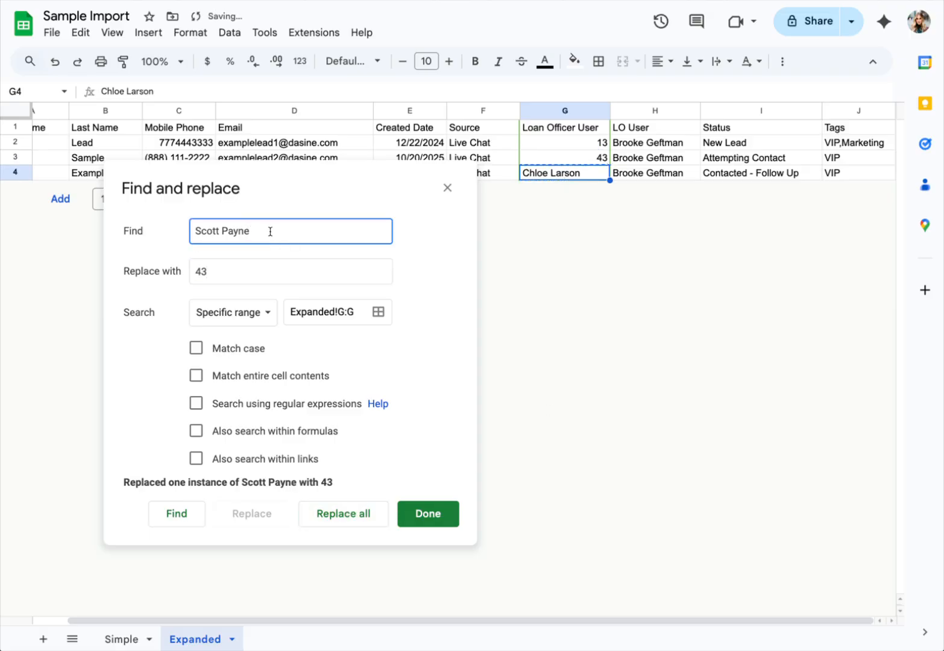
key(ctrl+a)
key(ctrl+v)
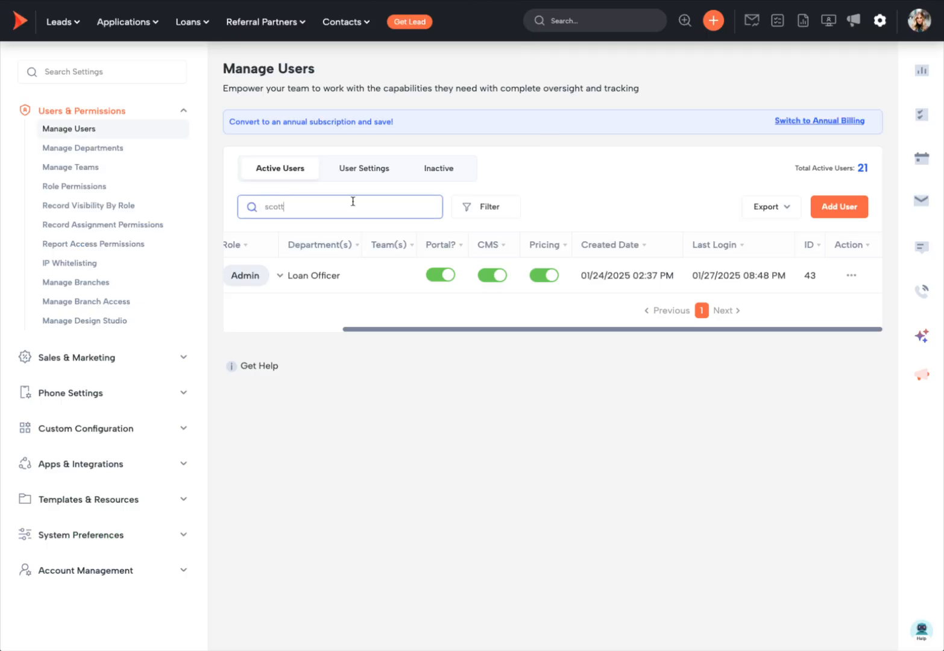
double_click(336, 205)
text(chloe)
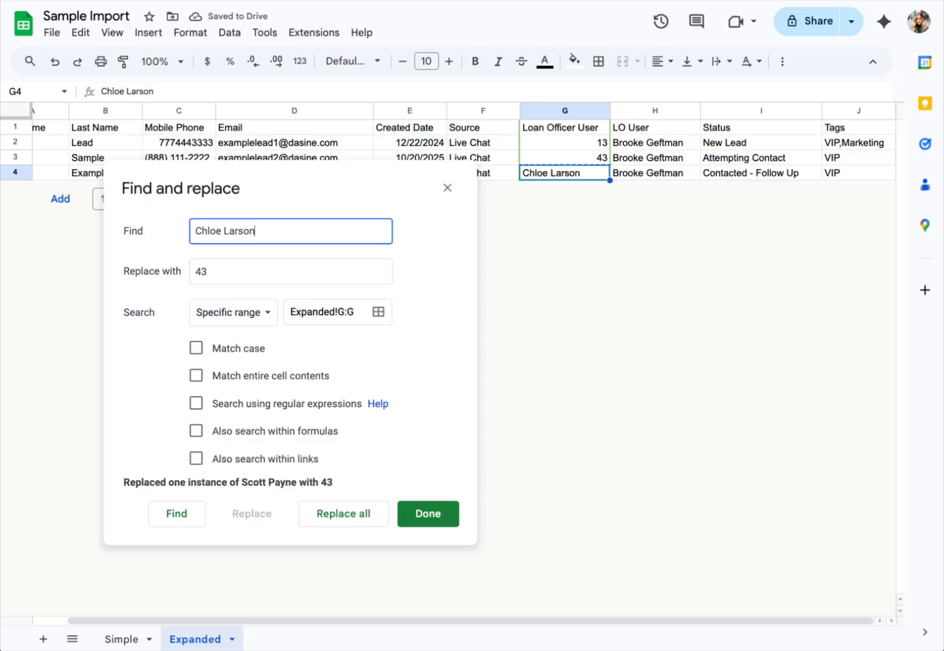
click(248, 273)
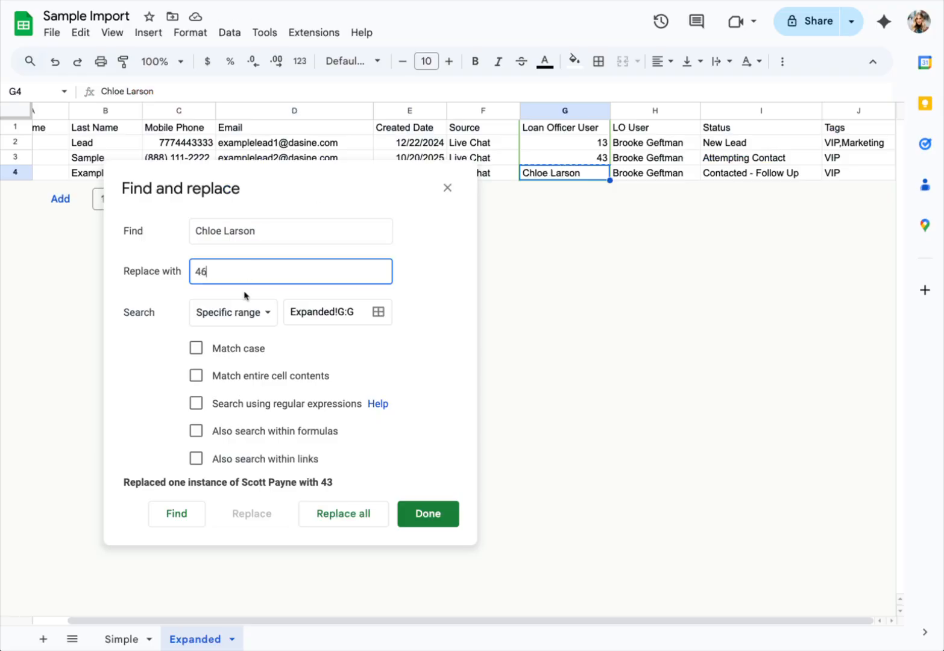
click(330, 513)
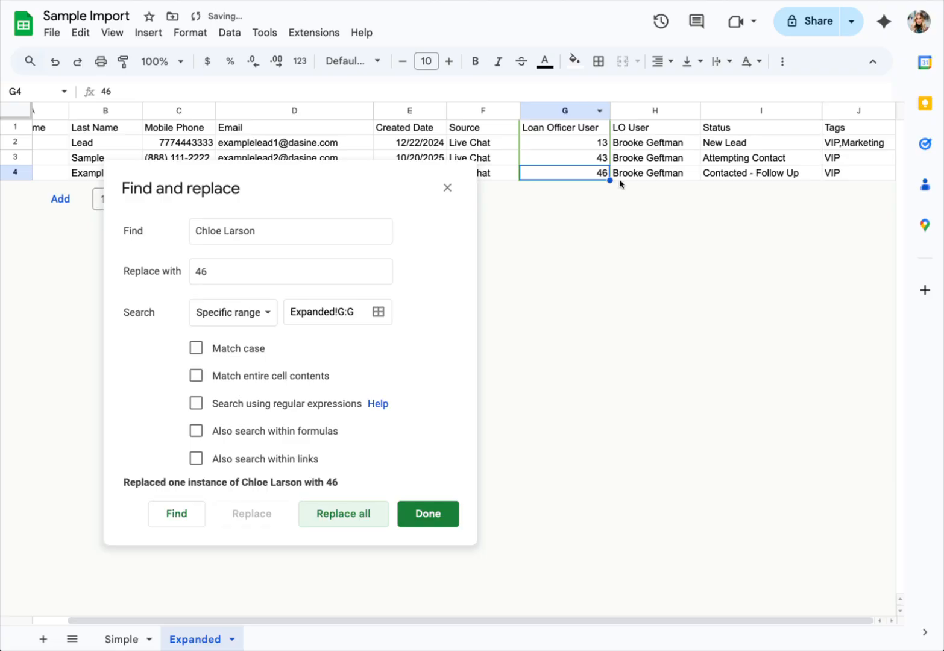
click(433, 513)
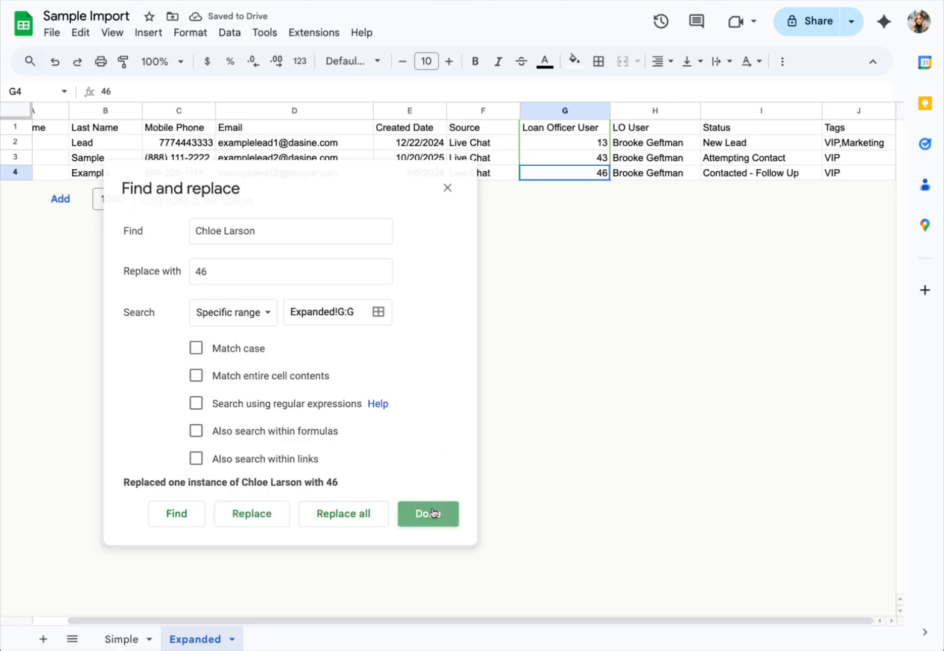
click(654, 109)
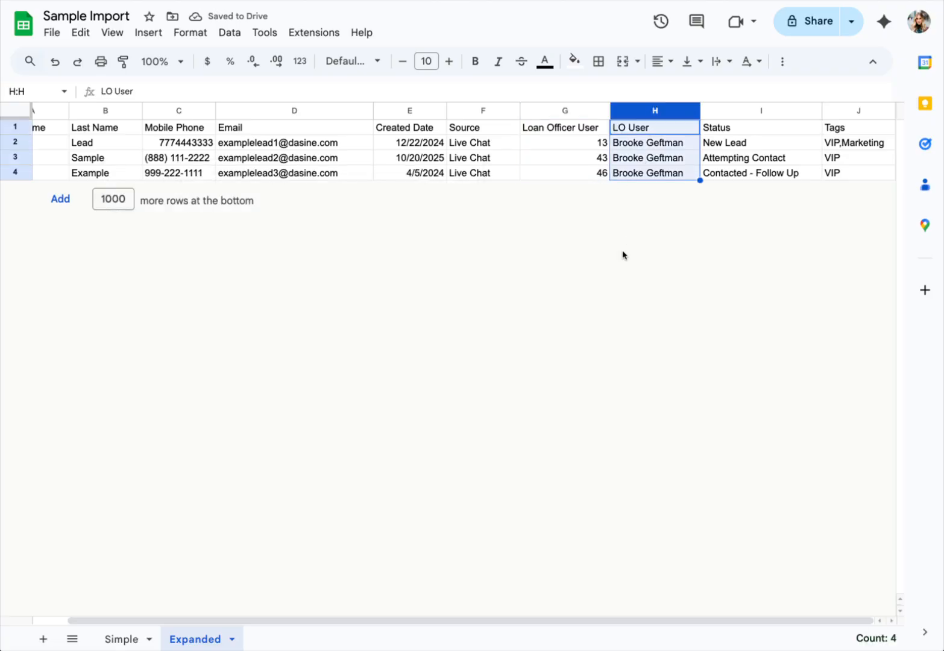
- Rename the LO User header to 'LOA User' and look up the LOA's user in Shape
click(629, 128)
text(A)
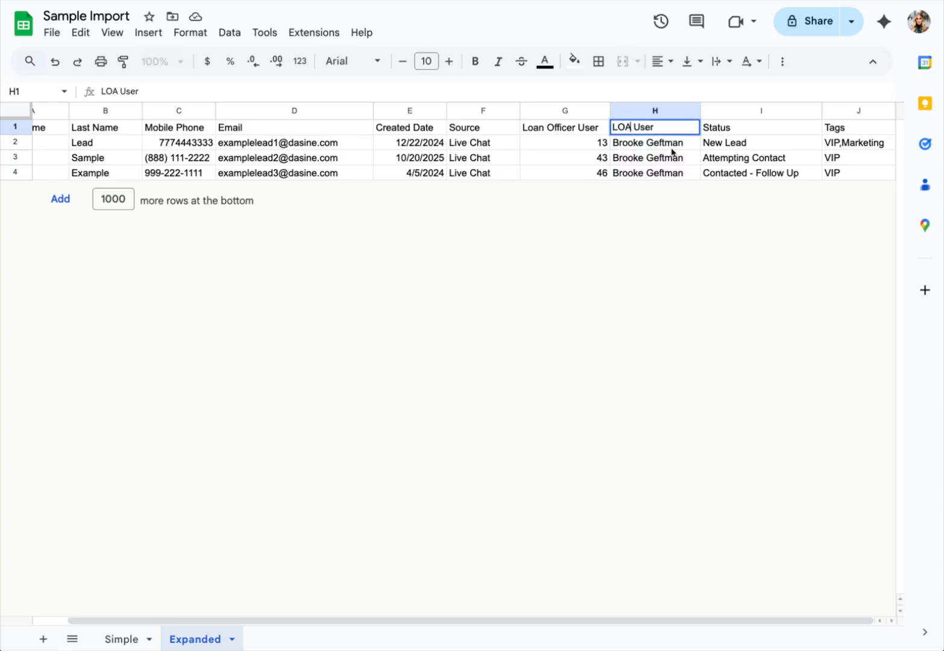
key(Return)
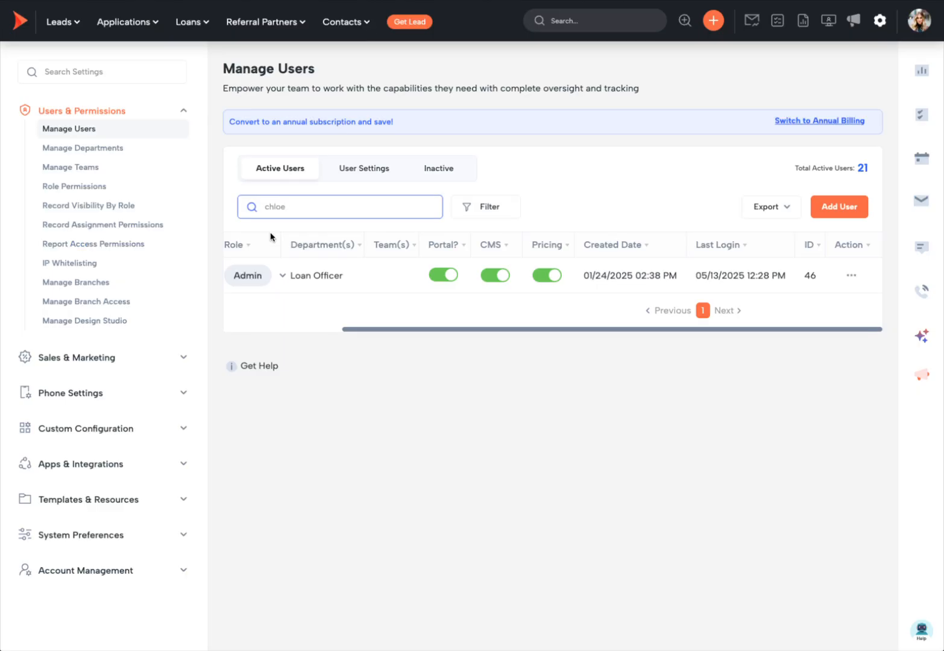
double_click(311, 209)
text(broo)
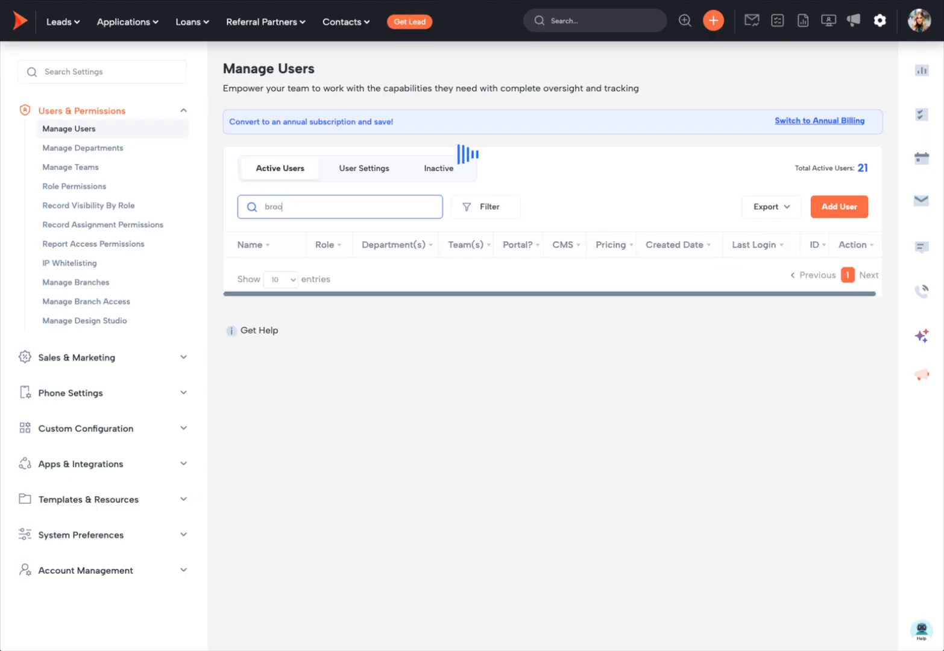
scroll(311, 277, right, 5)
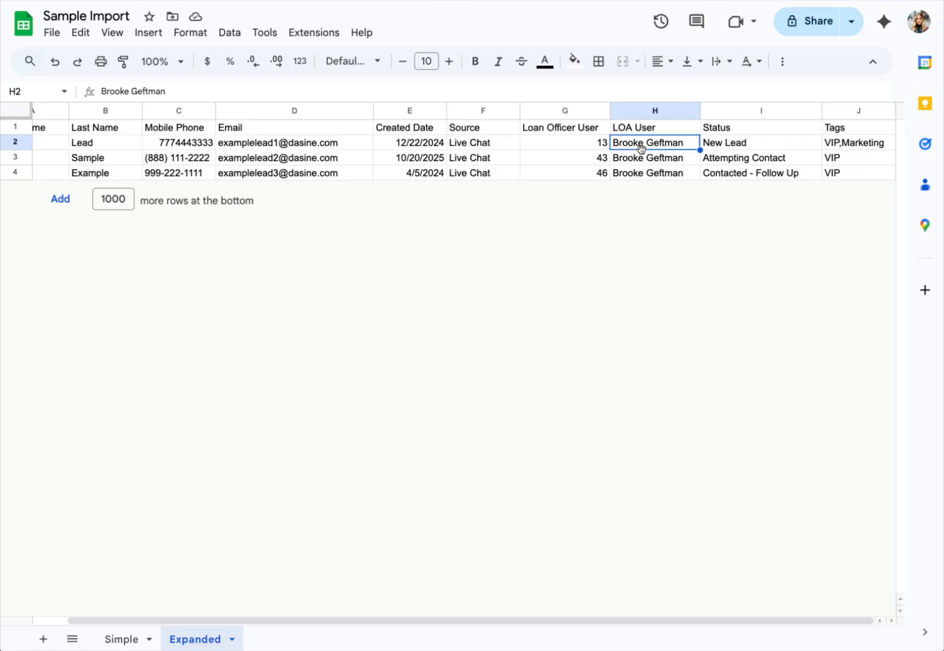
- Fill LOA User ID 58 into cells H2 through H4
text(58)
key(Return)
click(683, 142)
key(ctrl+c)
click(675, 160)
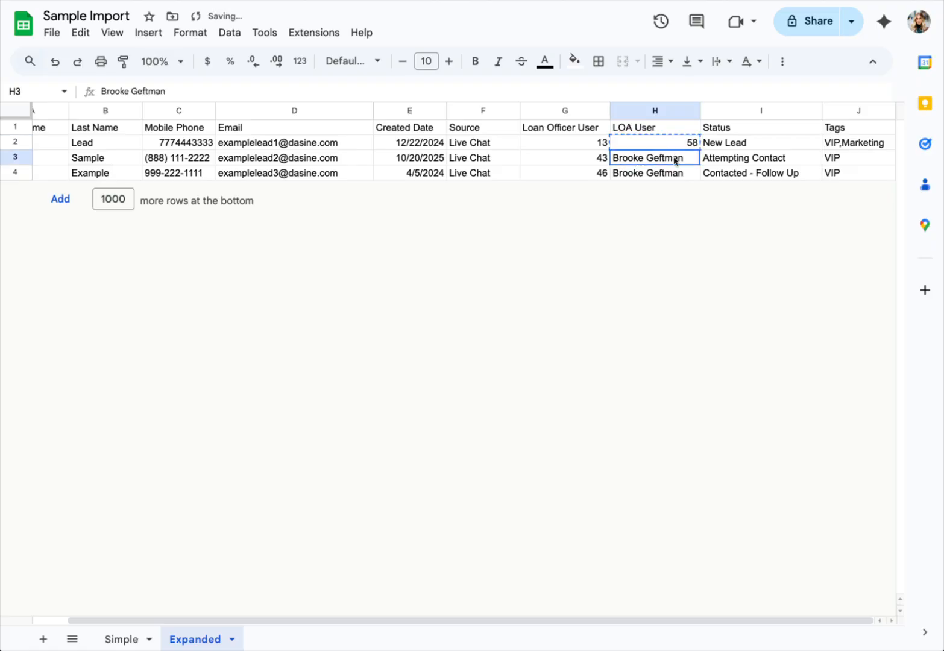
drag(675, 159, 663, 174)
key(ctrl+v)
key(Down)
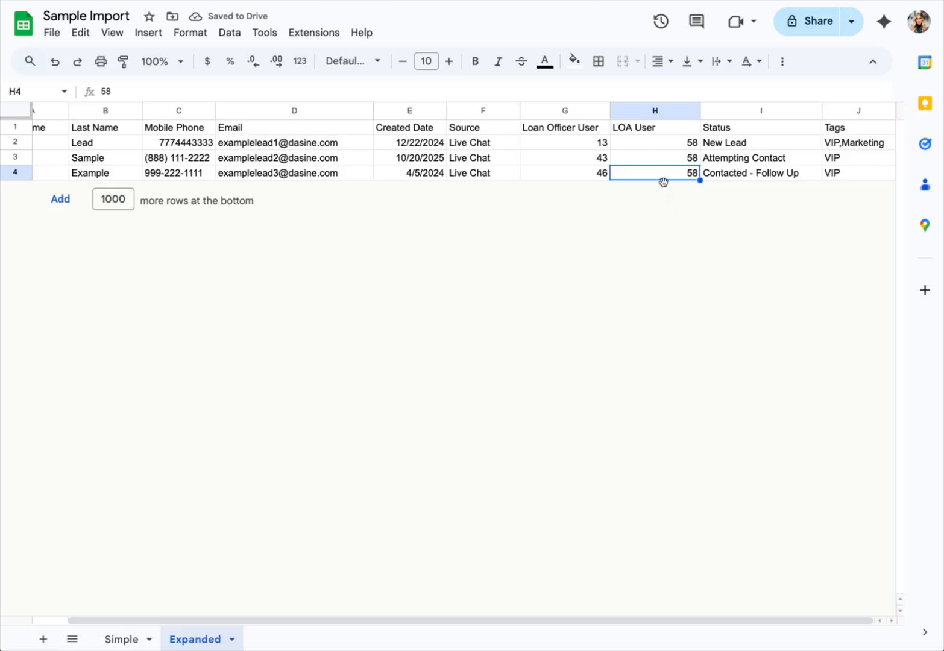
click(736, 111)
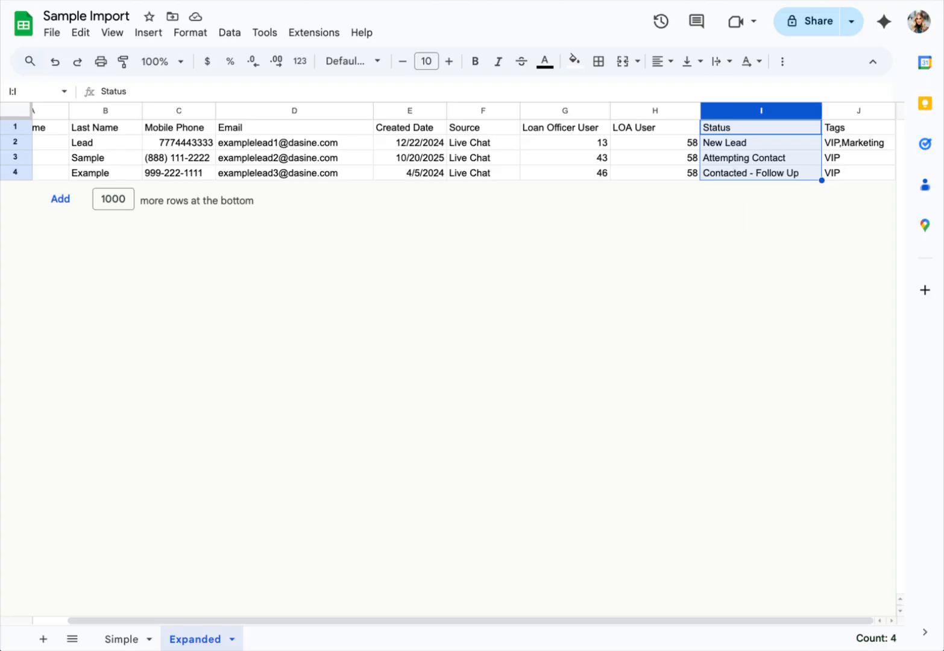
- Open Shape's Status settings through a 'stat' settings search
click(380, 1)
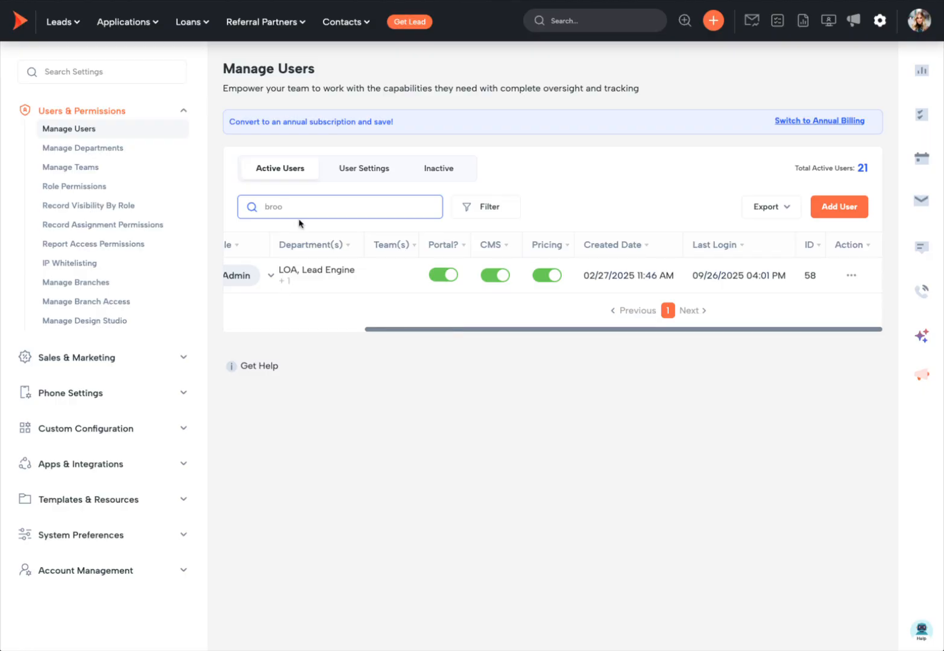
click(95, 67)
text(st)
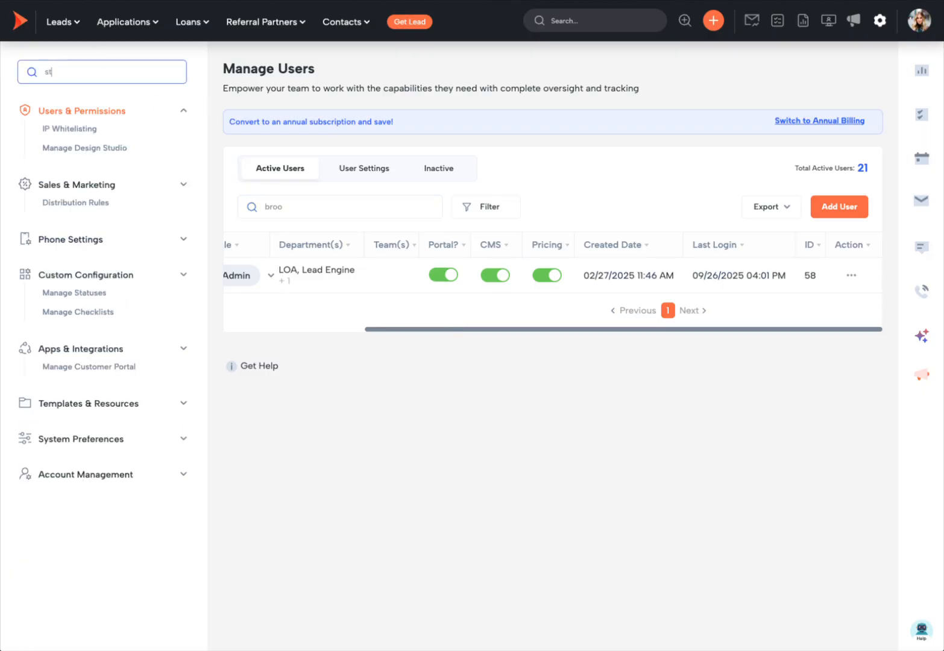
text(at)
click(94, 241)
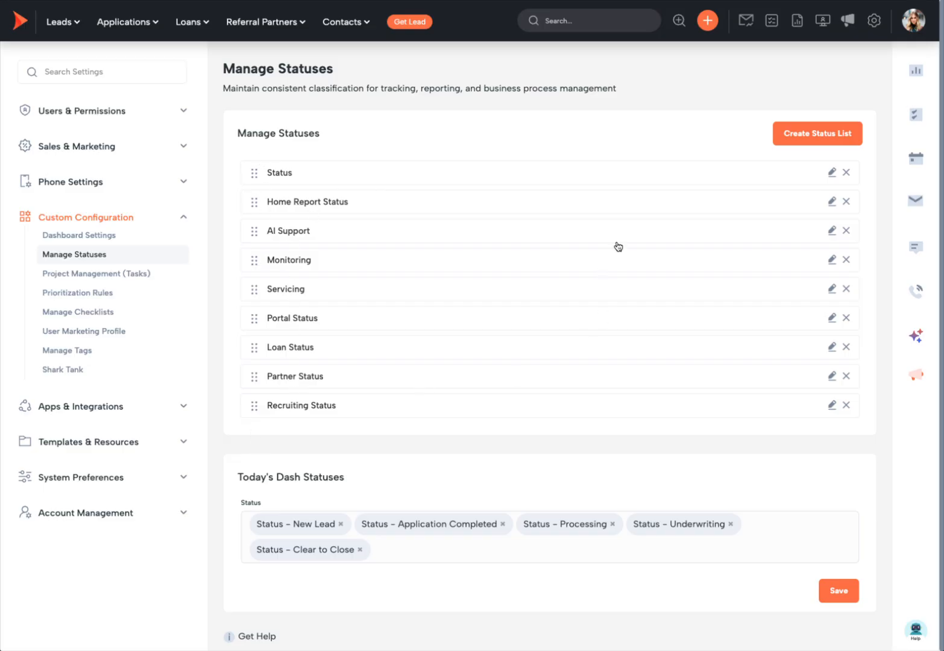
click(832, 173)
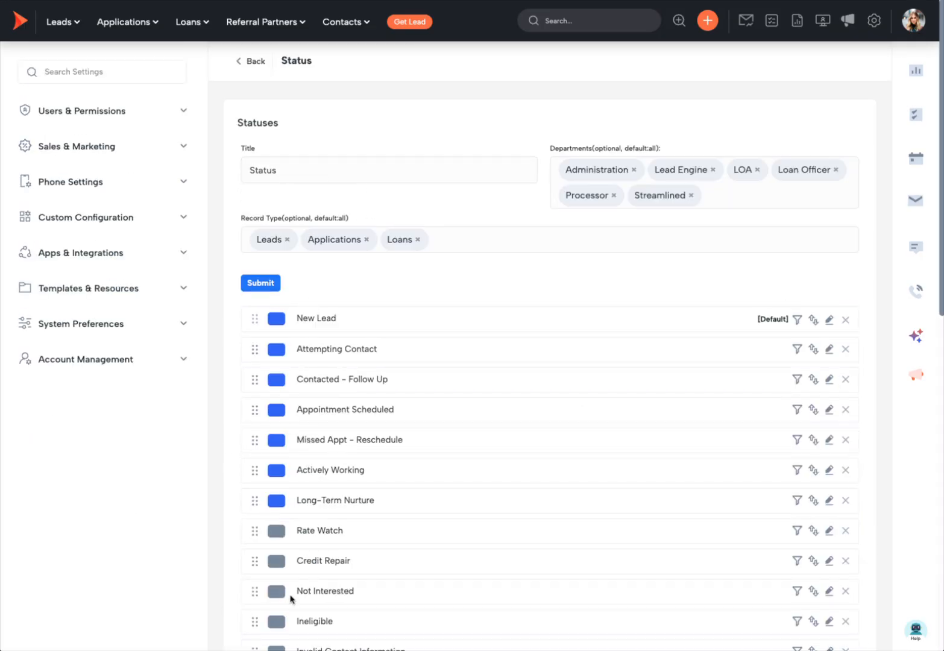
drag(278, 171, 241, 171)
click(327, 116)
scroll(573, 393, down, 2)
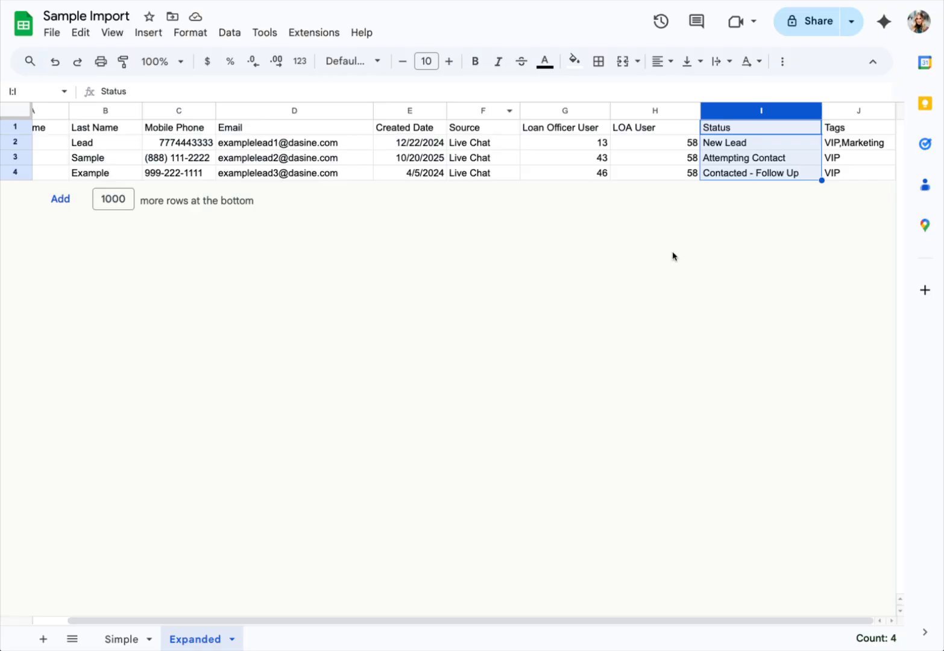
- Match the sheet's New Lead, Attempting Contact and Contacted - Follow Up statuses against Shape's list, leaving names unchanged
click(739, 147)
click(736, 158)
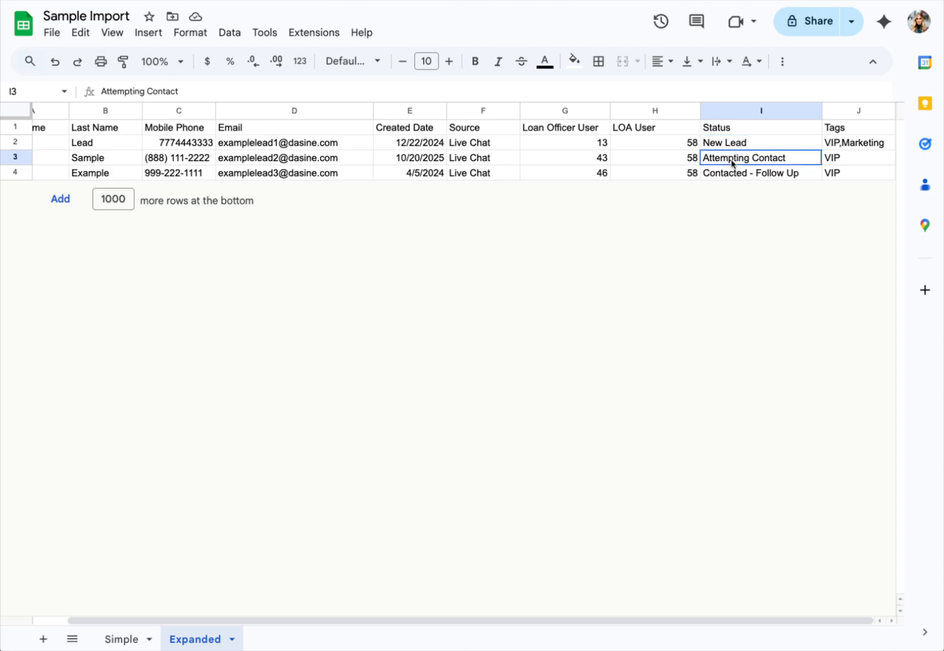
click(711, 175)
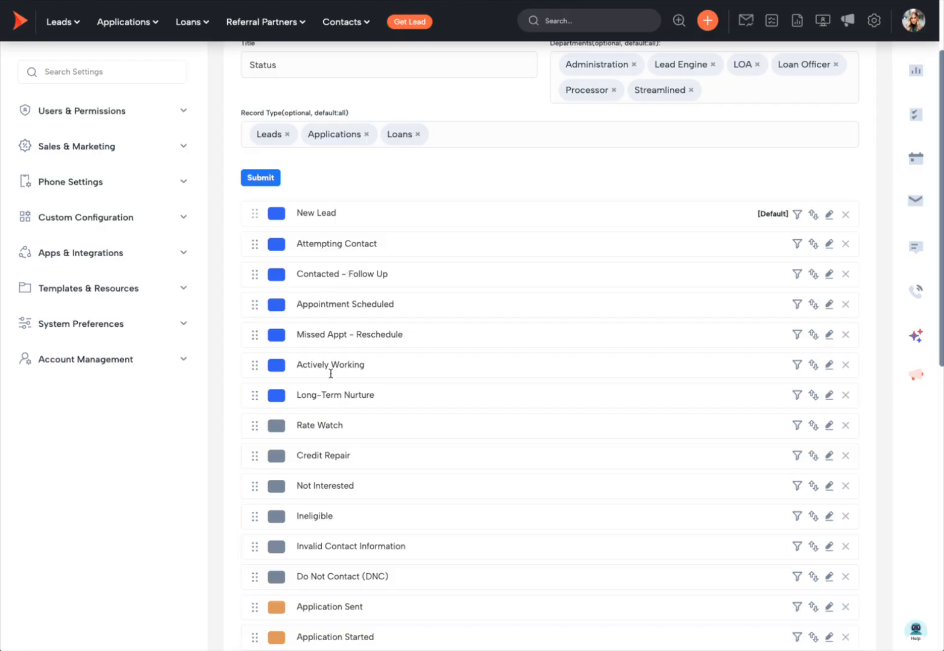
scroll(295, 504, down, 10)
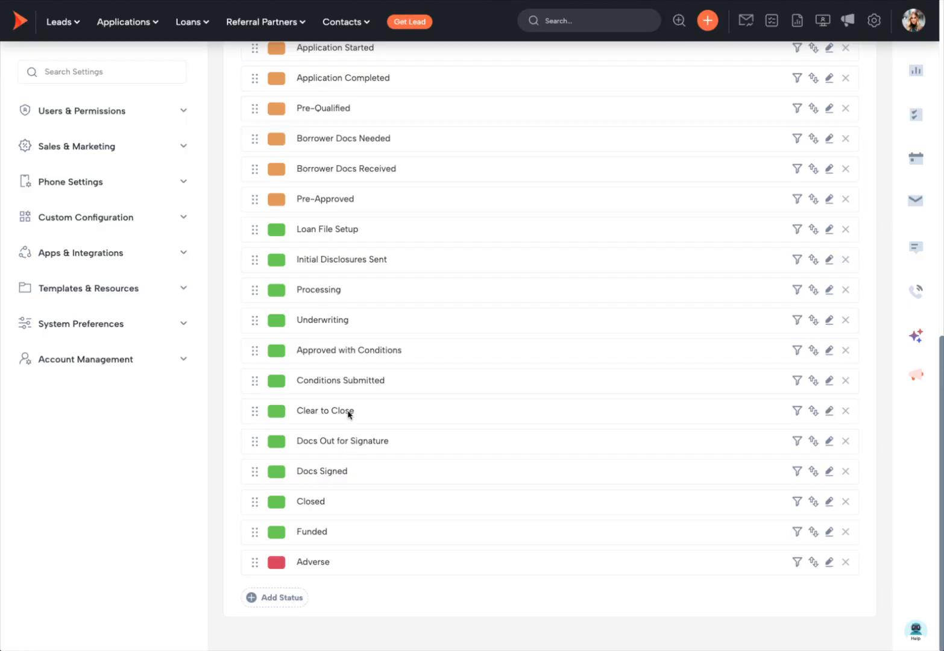
scroll(359, 255, up, 10)
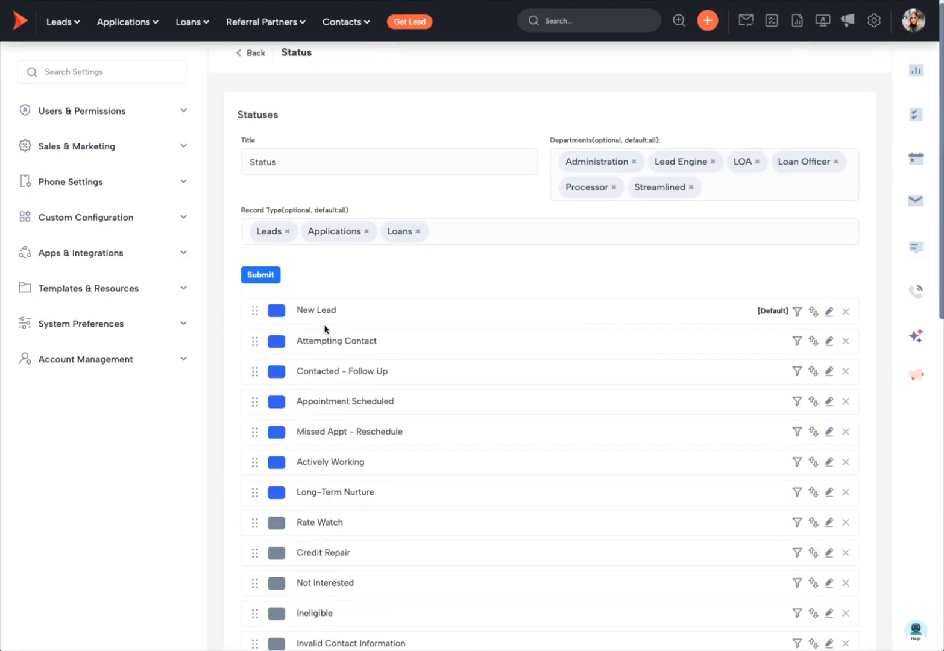
drag(382, 345, 288, 346)
click(830, 341)
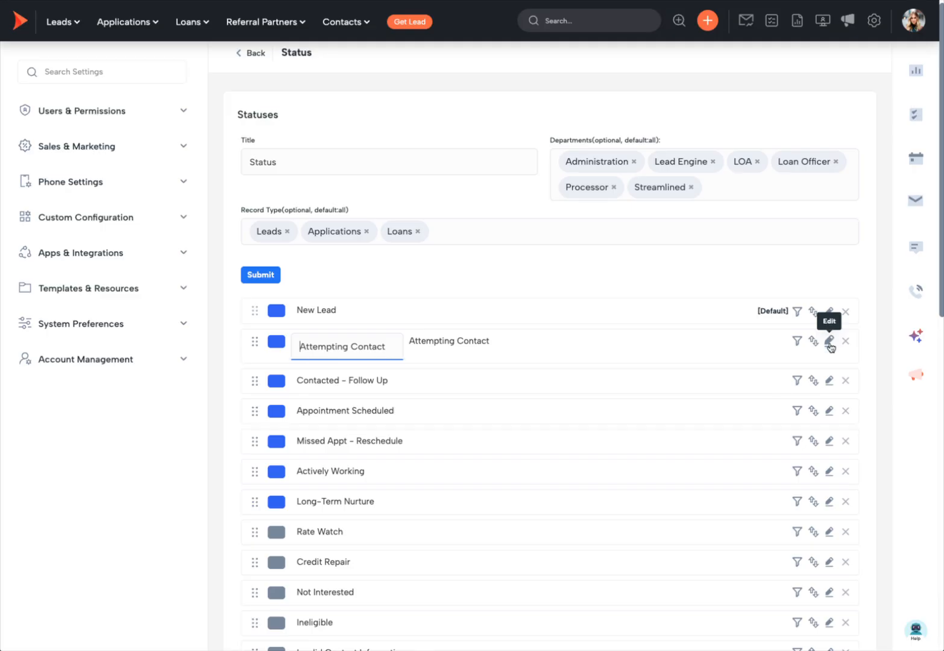
triple_click(361, 349)
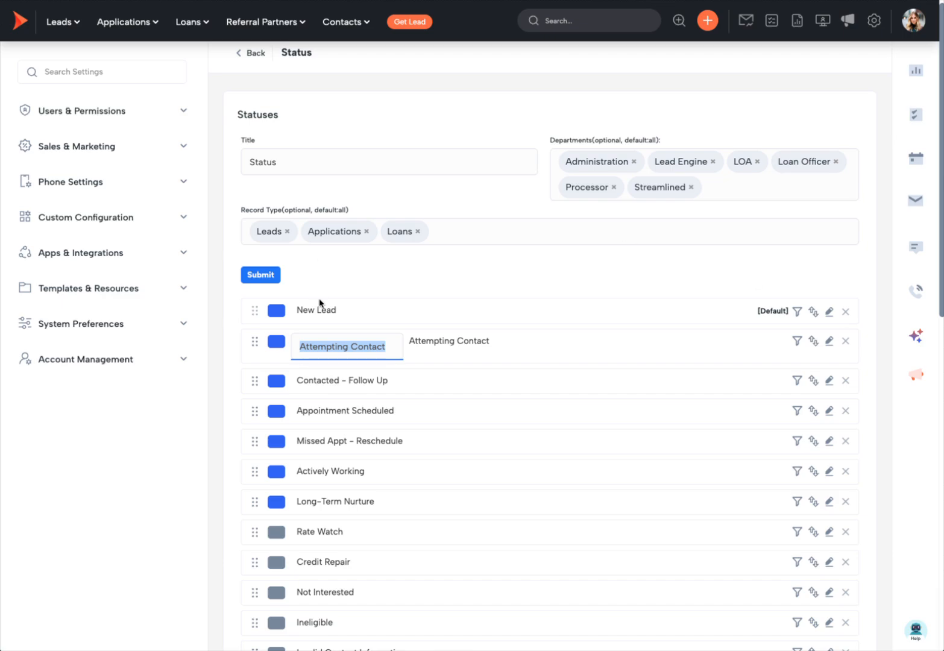
click(449, 312)
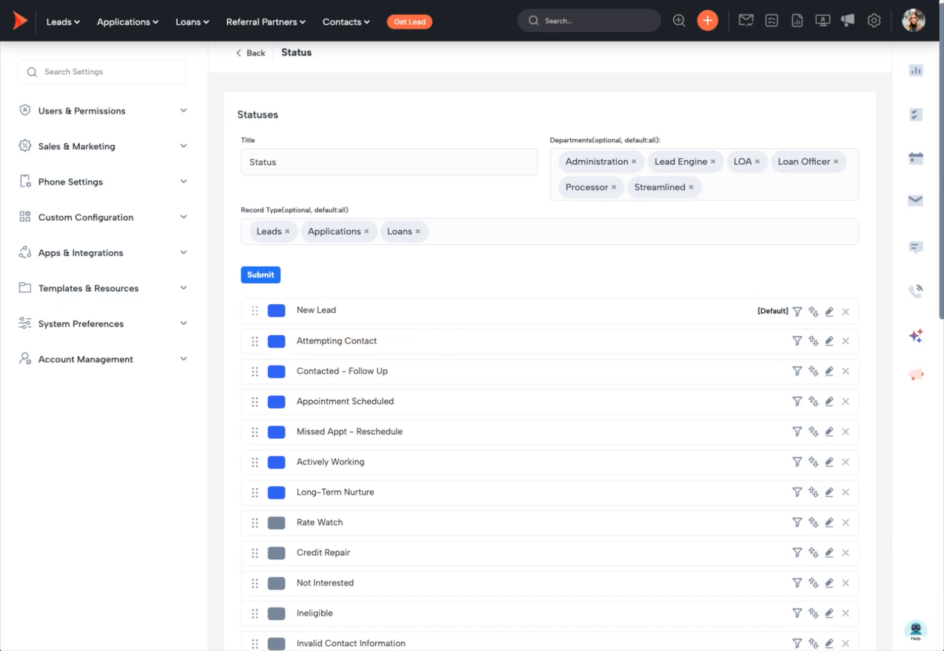
click(481, 0)
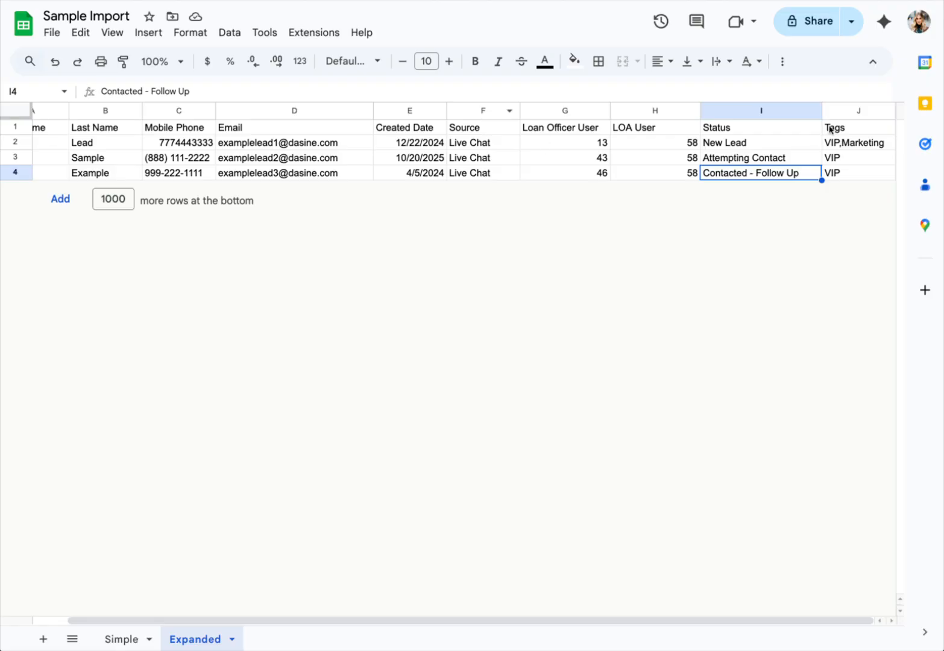
- Browse the LO Pipeline tag filter (Bad Fit, Credit Repair, Do Not Contact) and dismiss it unapplied
click(838, 112)
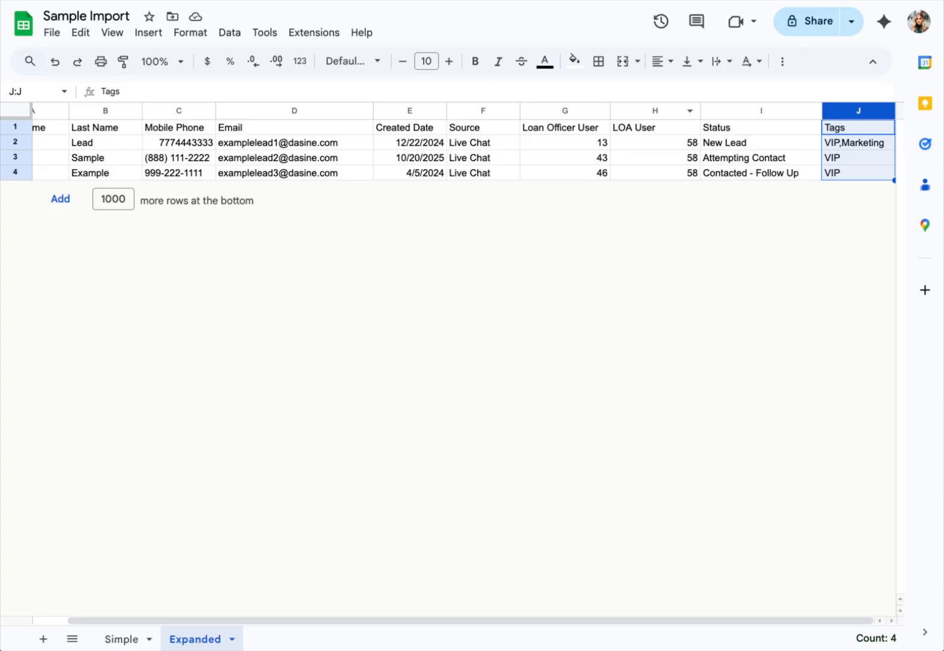
click(271, 1)
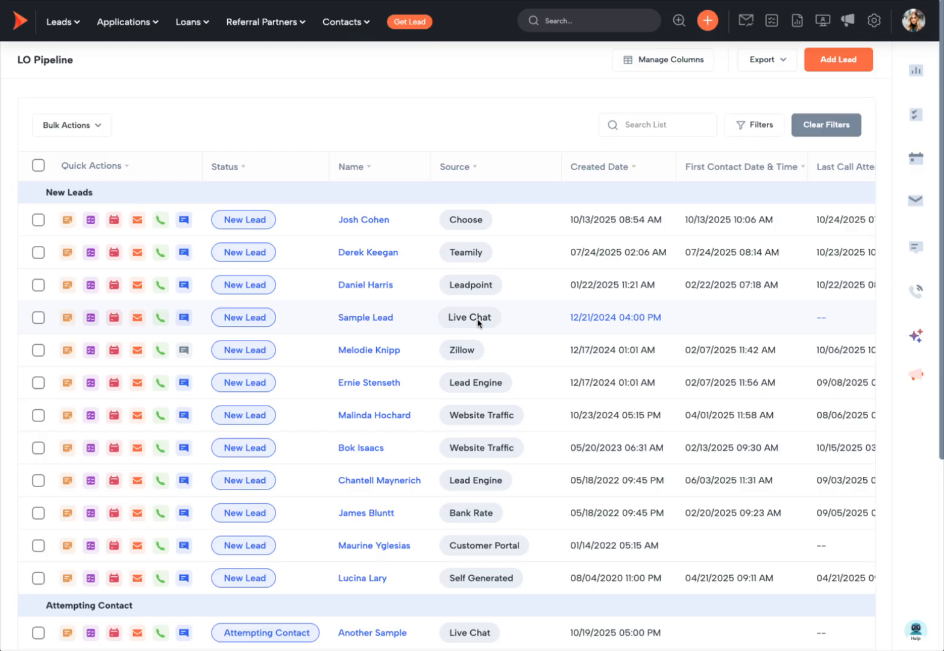
click(755, 127)
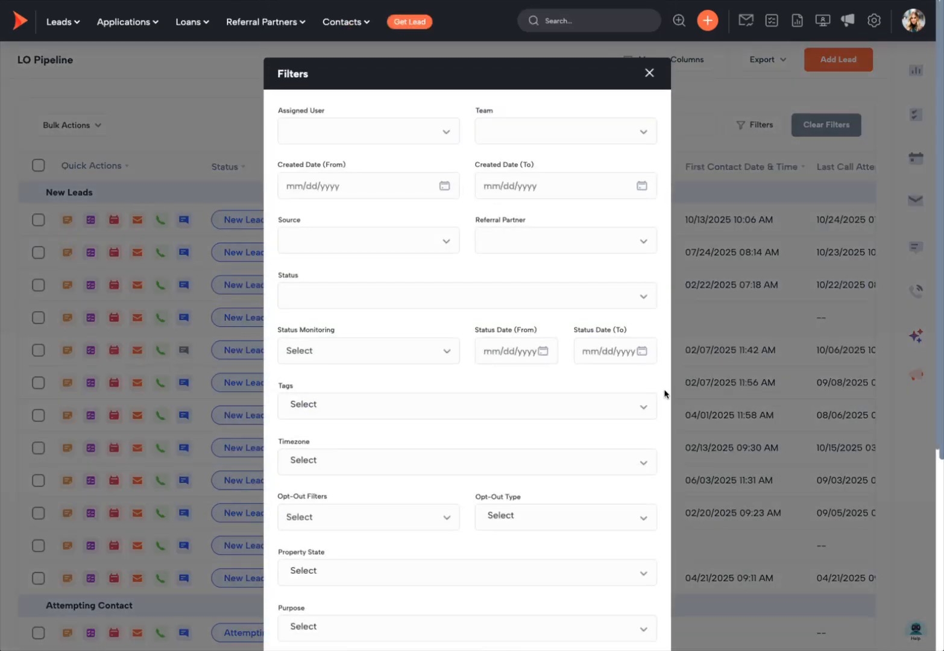
click(378, 406)
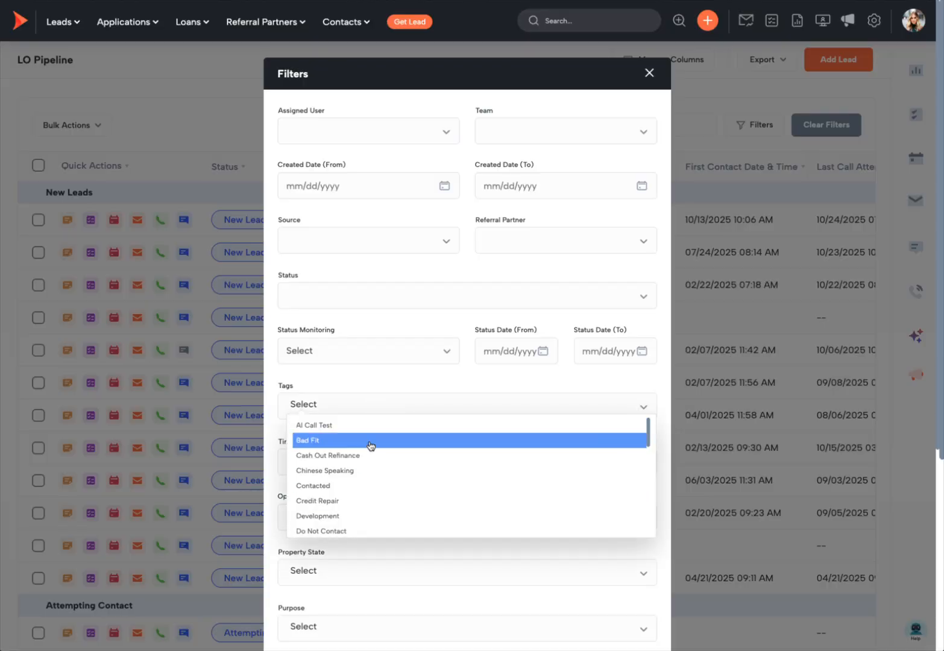
click(370, 446)
click(468, 505)
click(540, 409)
click(531, 536)
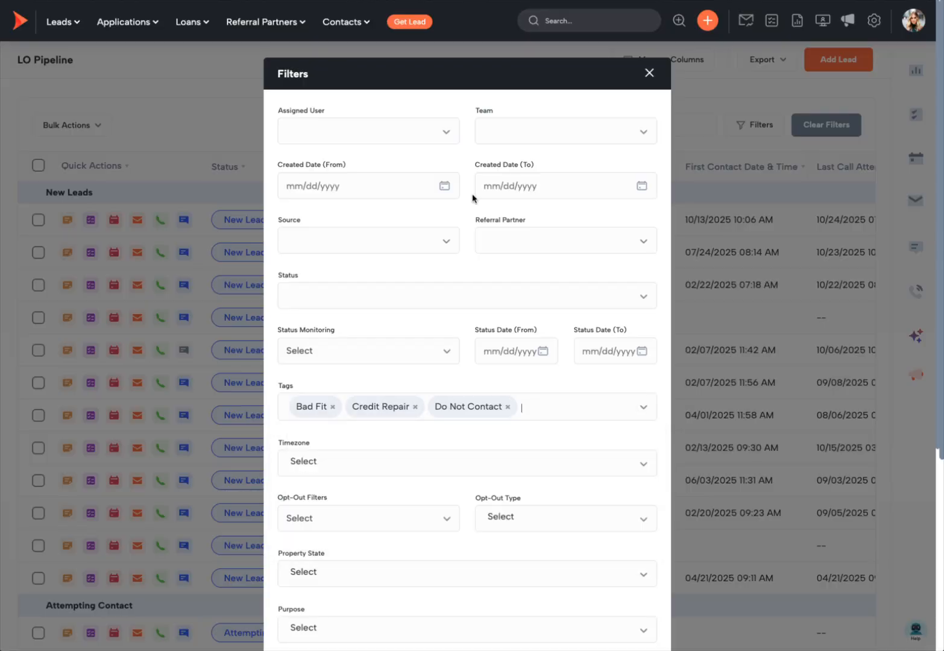
click(332, 407)
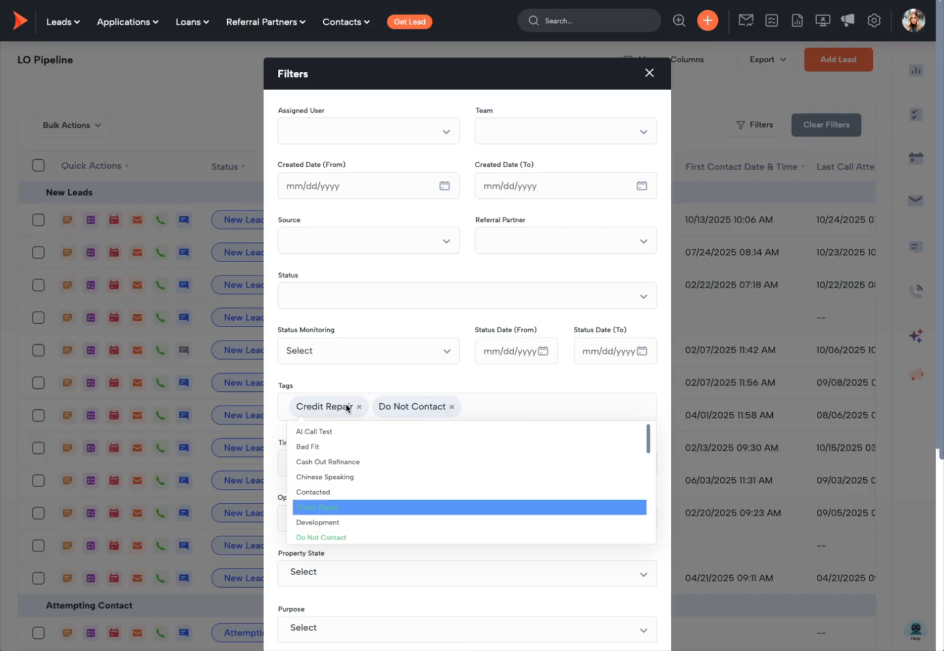
click(359, 407)
click(368, 407)
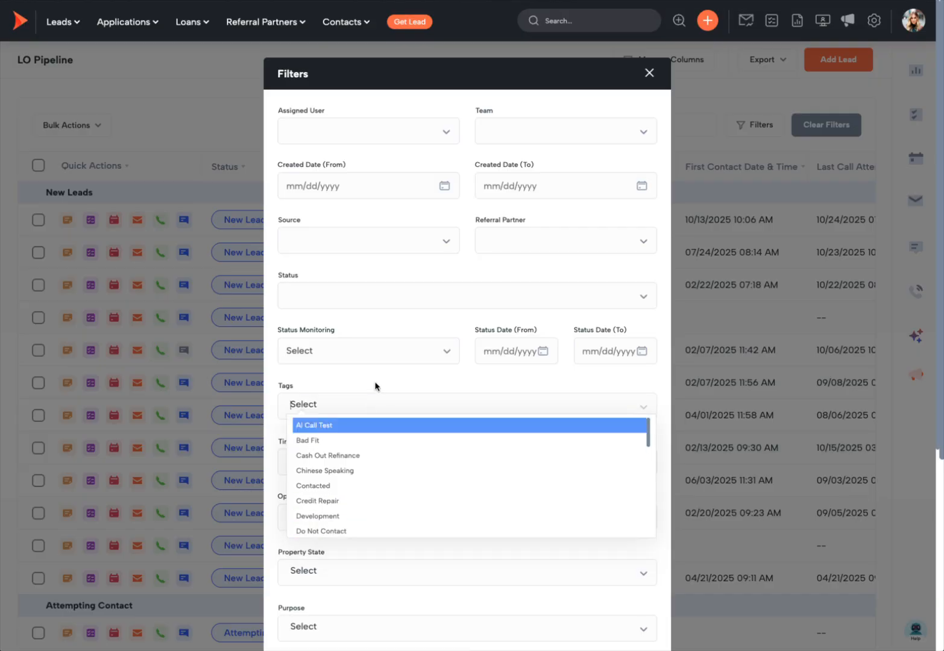
click(375, 385)
click(649, 73)
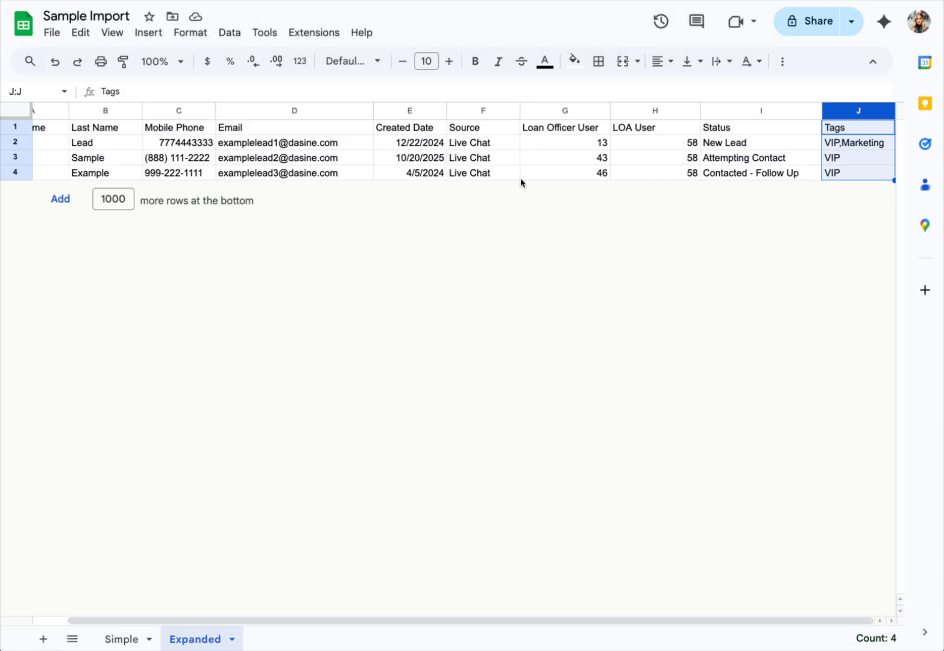
- Check the sheet's tag values, VIP in J3 and VIP,Marketing in J2
click(847, 158)
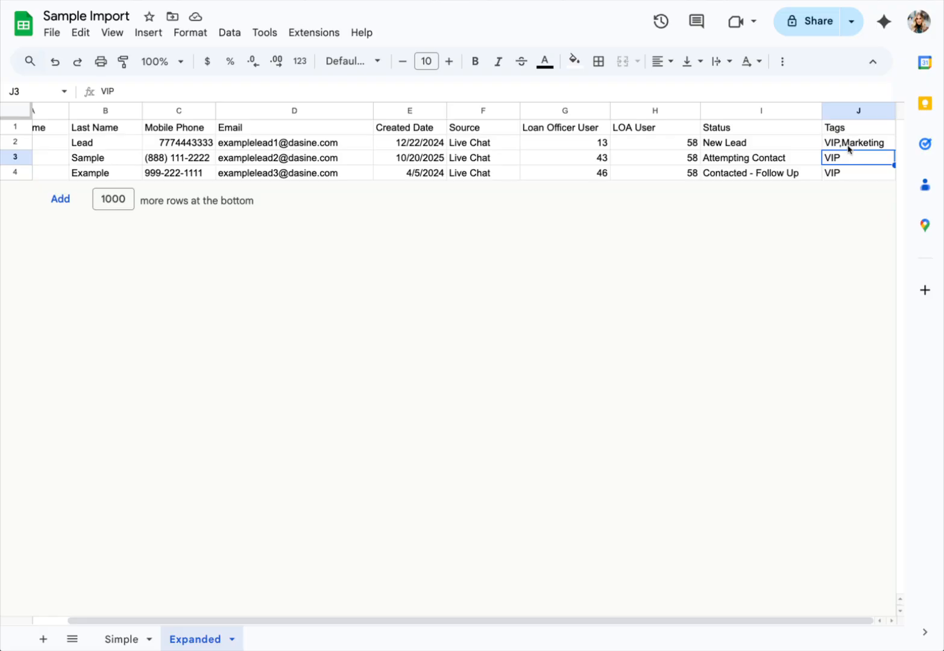
click(849, 144)
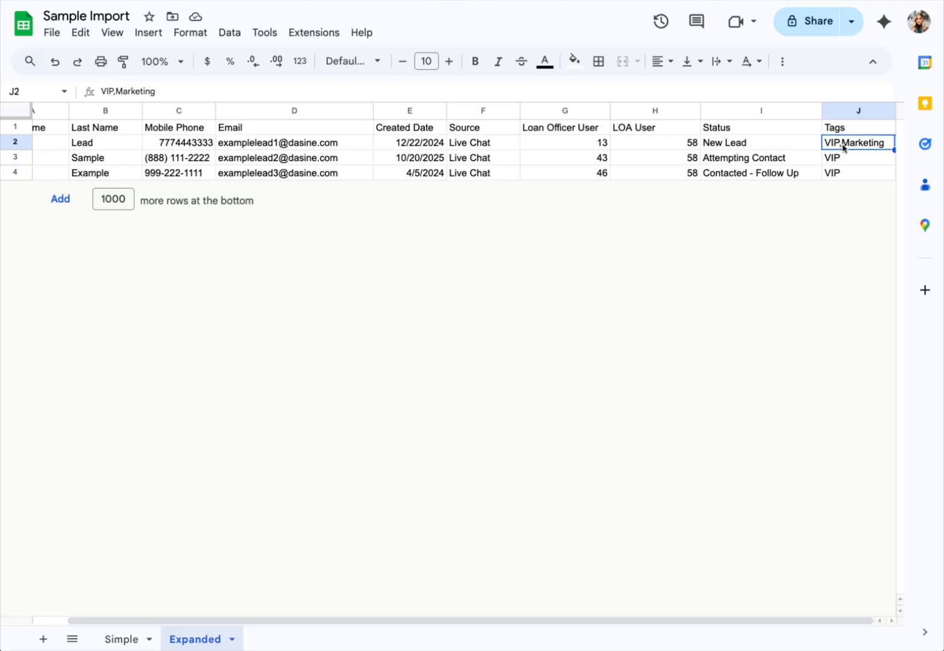
key(Return)
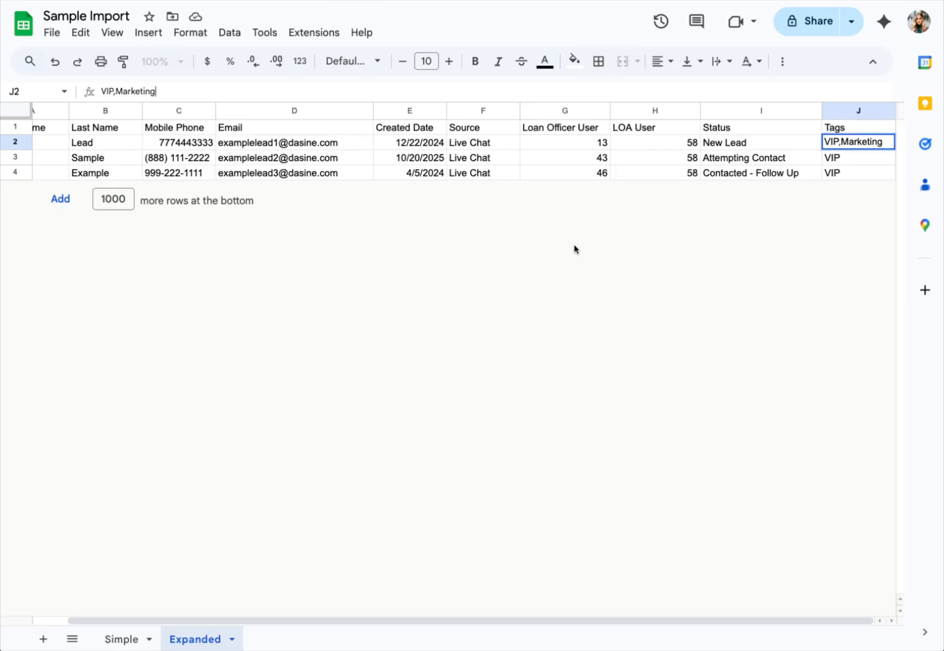
- Commit the J2 edit and download the Expanded tab as Sample Import - Expanded.csv
scroll(584, 148, left, 2)
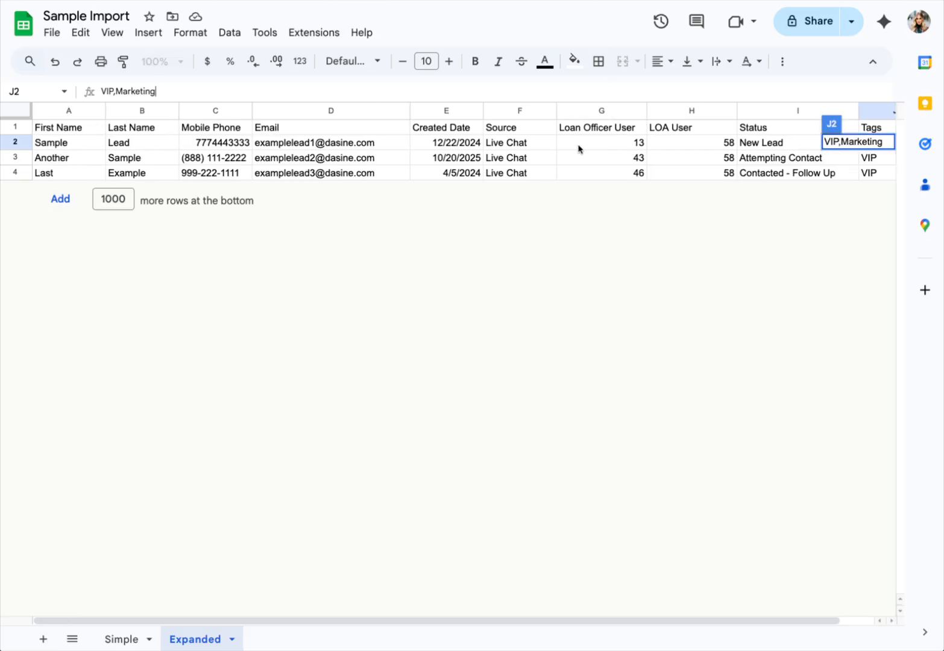
click(578, 149)
click(59, 37)
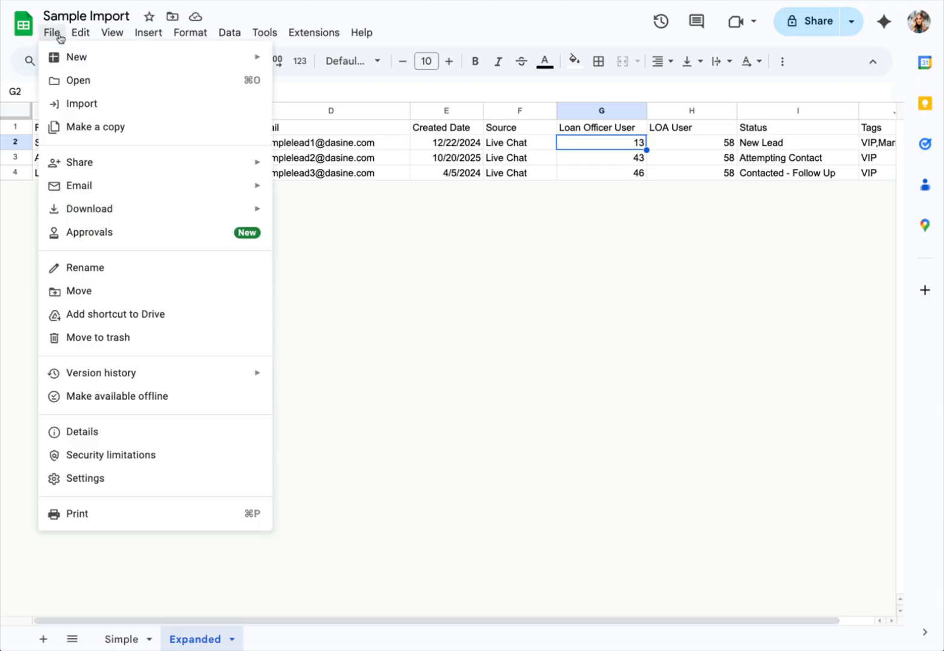
mouse_move(90, 212)
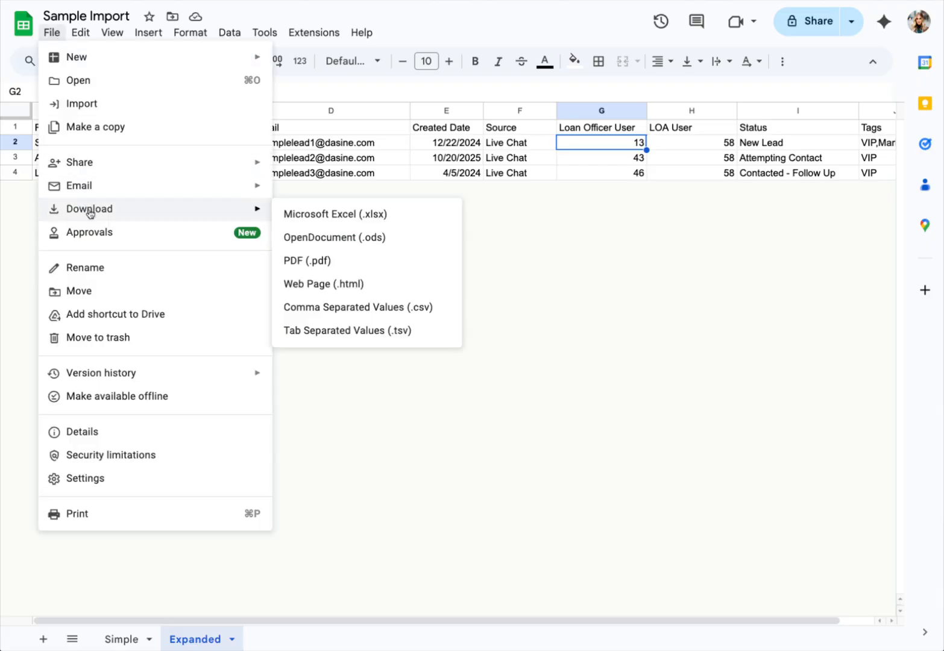
click(377, 307)
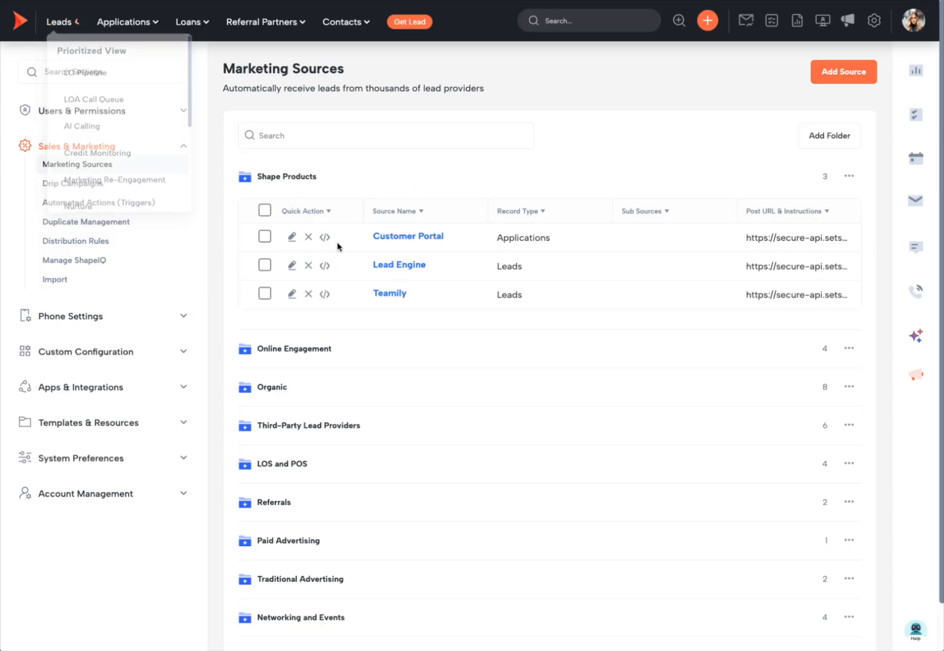
- Open Shape's Import page via an 'impo' settings search and drop Sample Import - Expanded.csv onto it
click(79, 71)
text(impo)
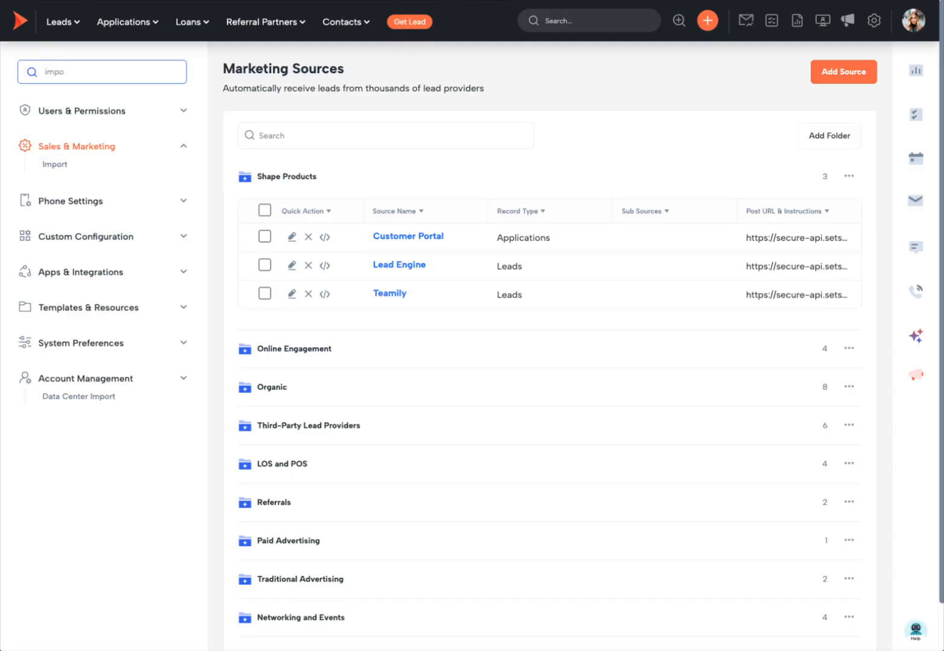
click(56, 166)
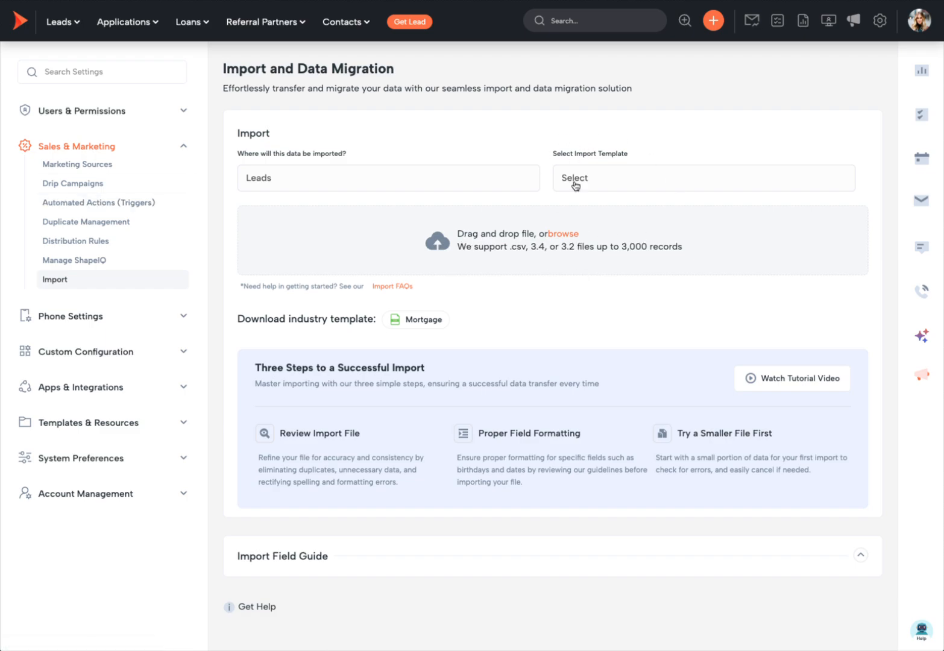
click(667, 187)
click(676, 141)
drag(818, 34, 482, 225)
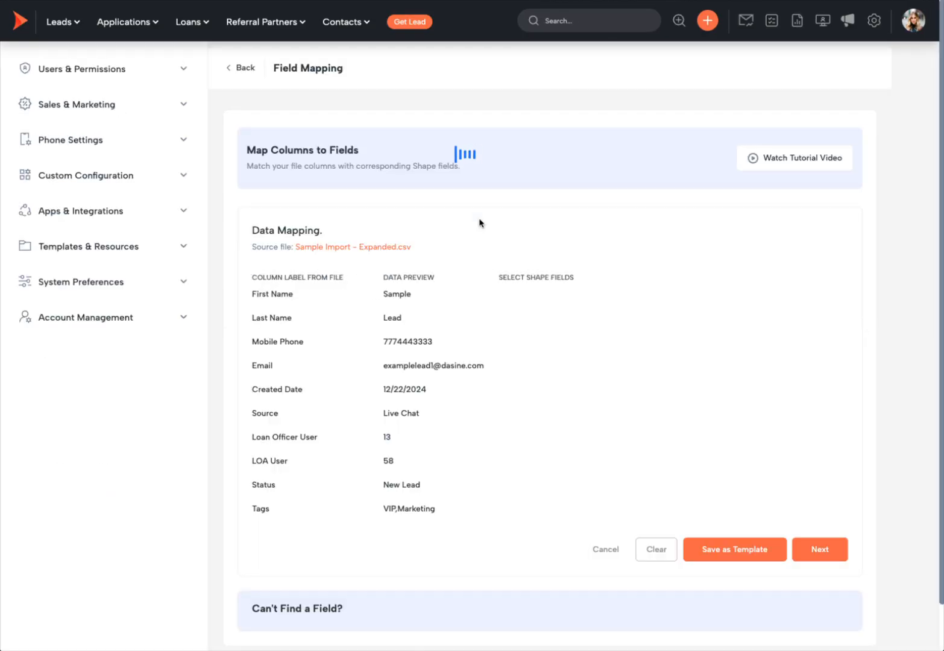
- Map First Name, Last Name, Mobile Phone, Email and Created Date to their same-named fields
scroll(480, 223, down, 2)
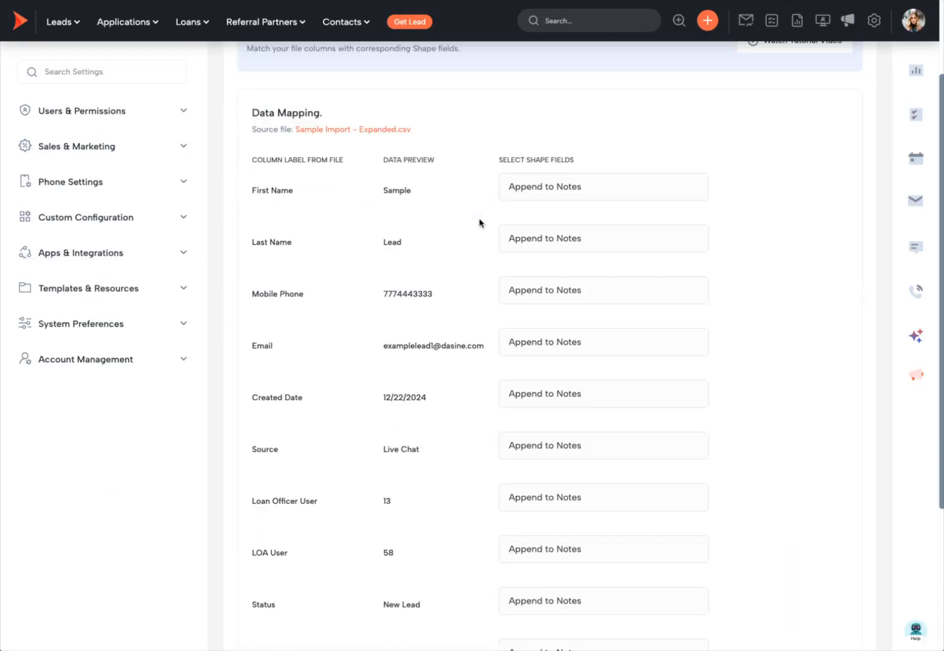
scroll(480, 222, down, 2)
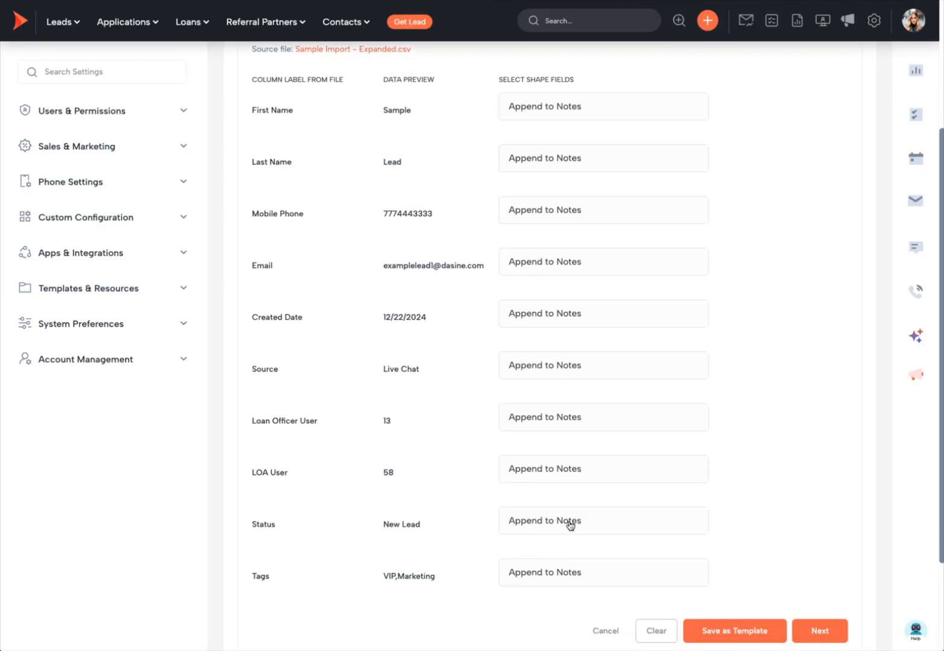
click(542, 117)
text(first)
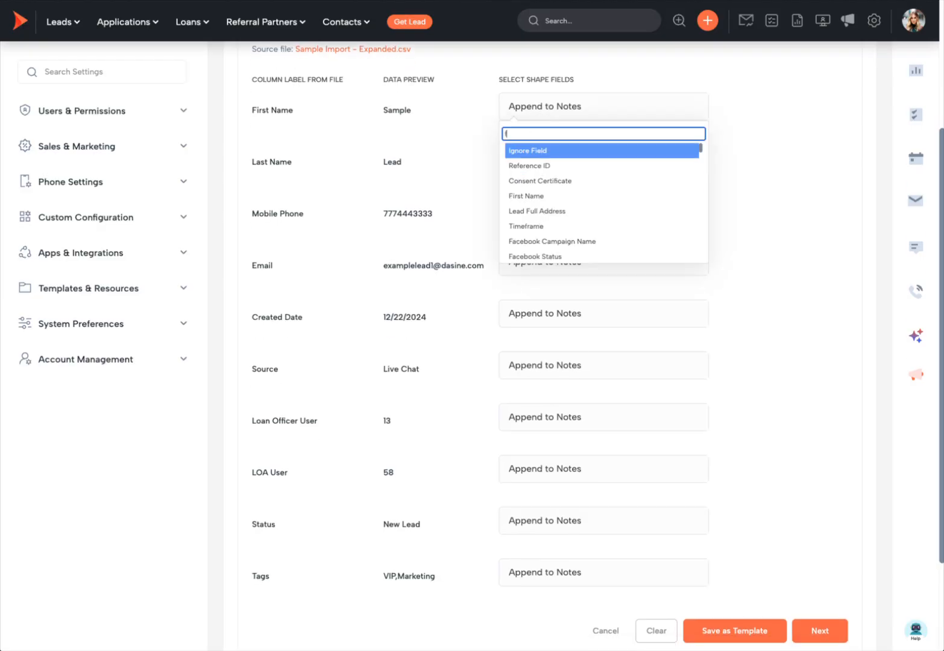
click(534, 150)
click(536, 158)
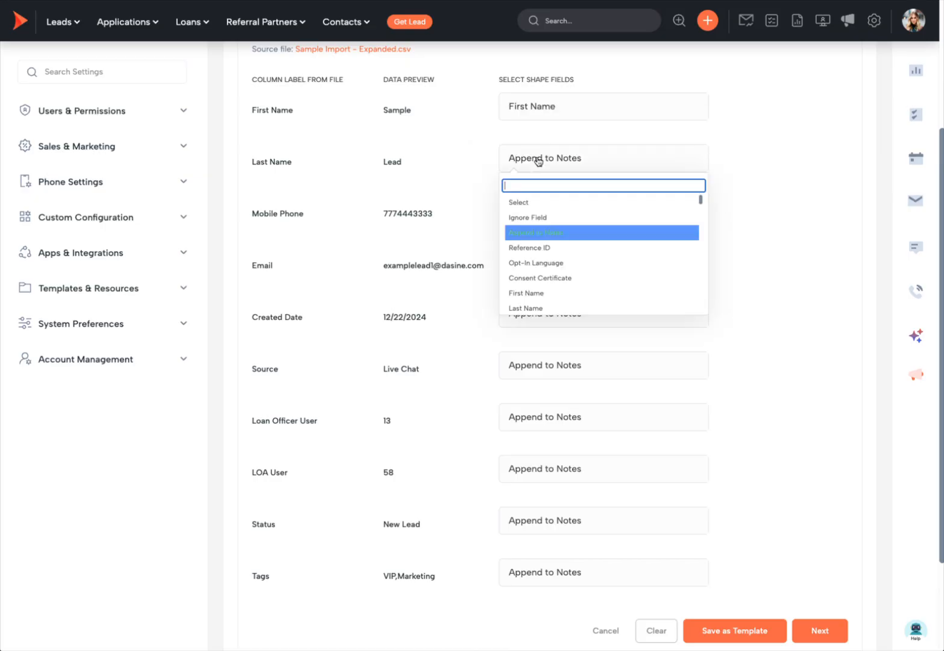
text(last)
click(543, 202)
click(546, 210)
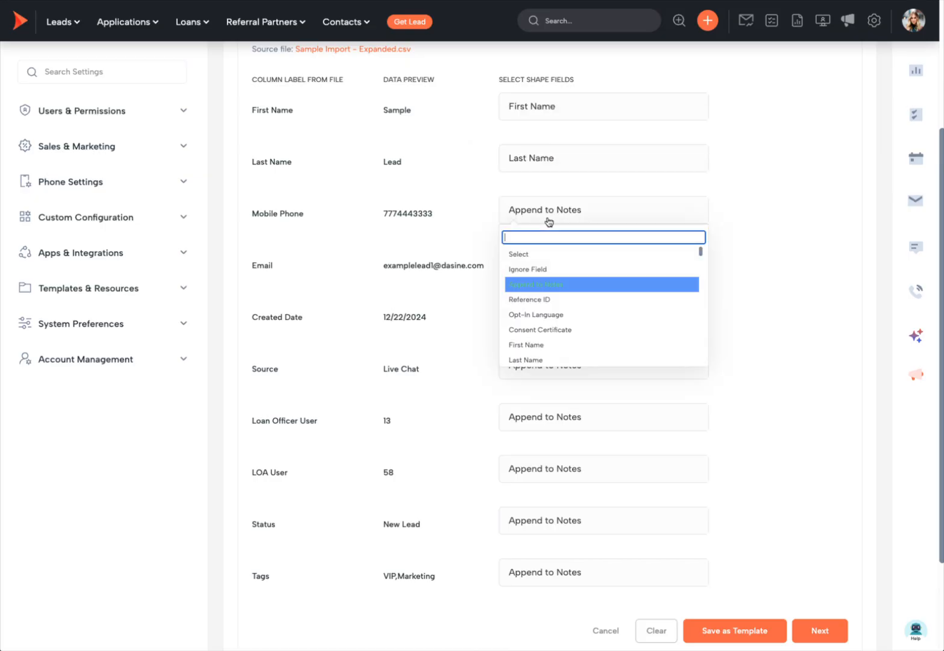
text(mob)
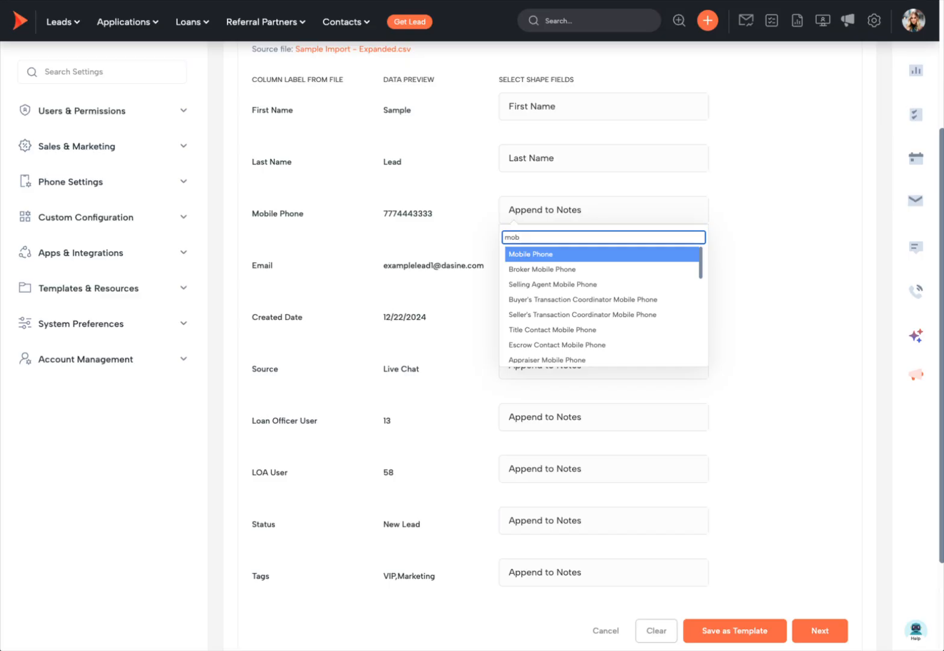
click(548, 254)
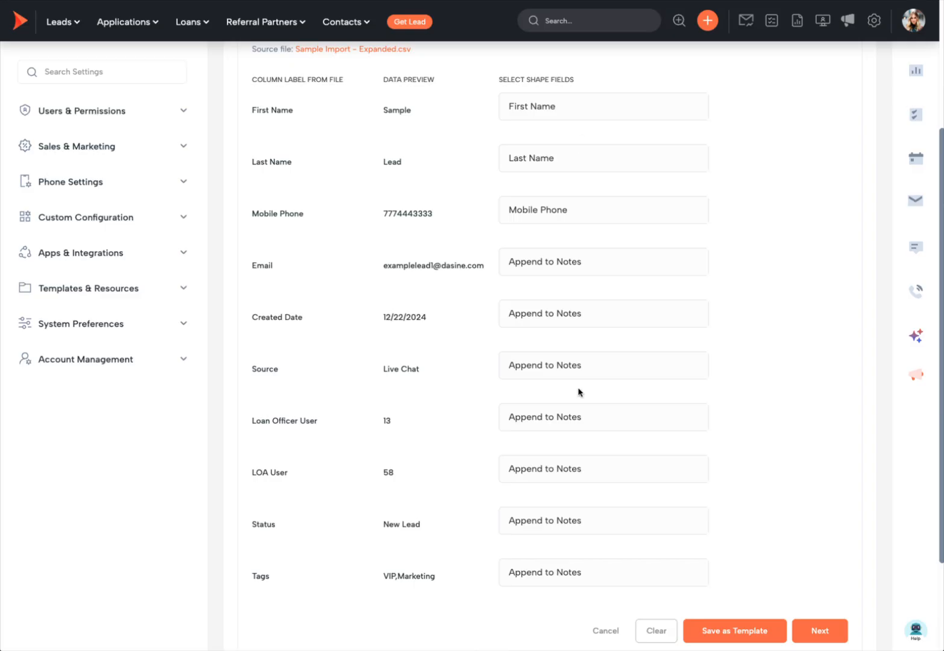
click(576, 265)
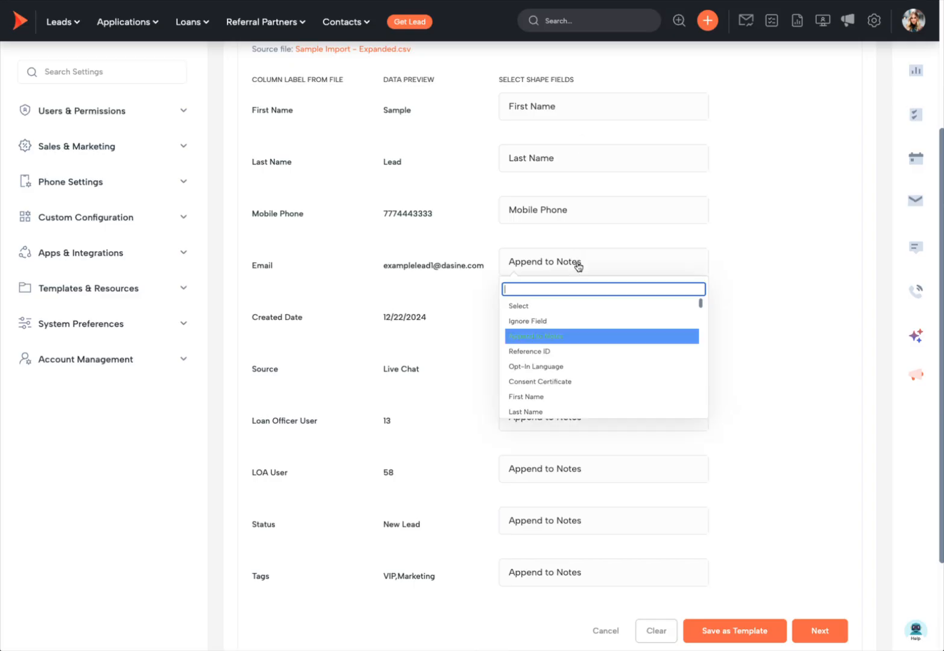
text(email)
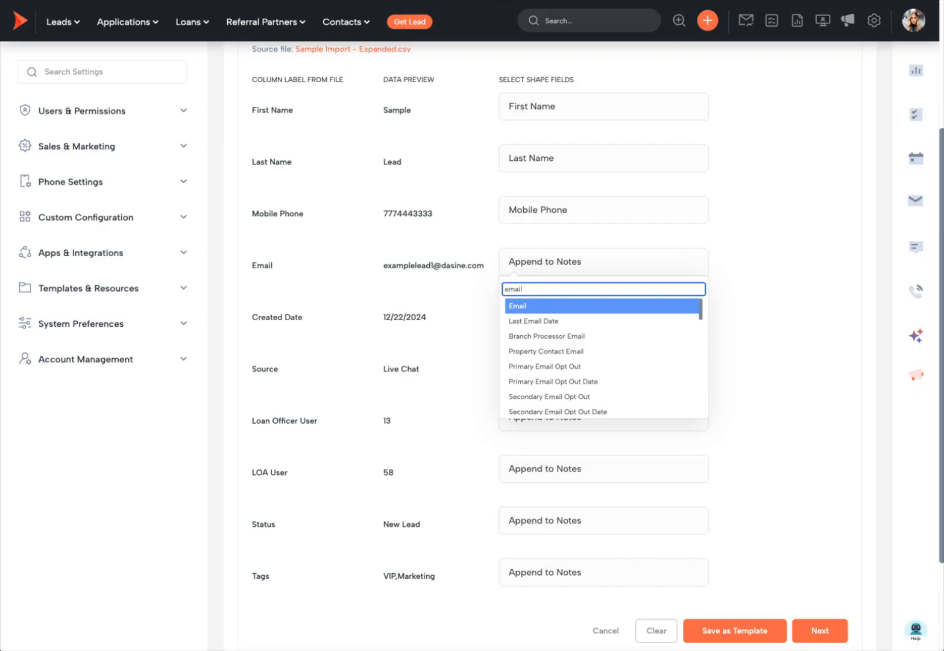
click(518, 306)
click(590, 315)
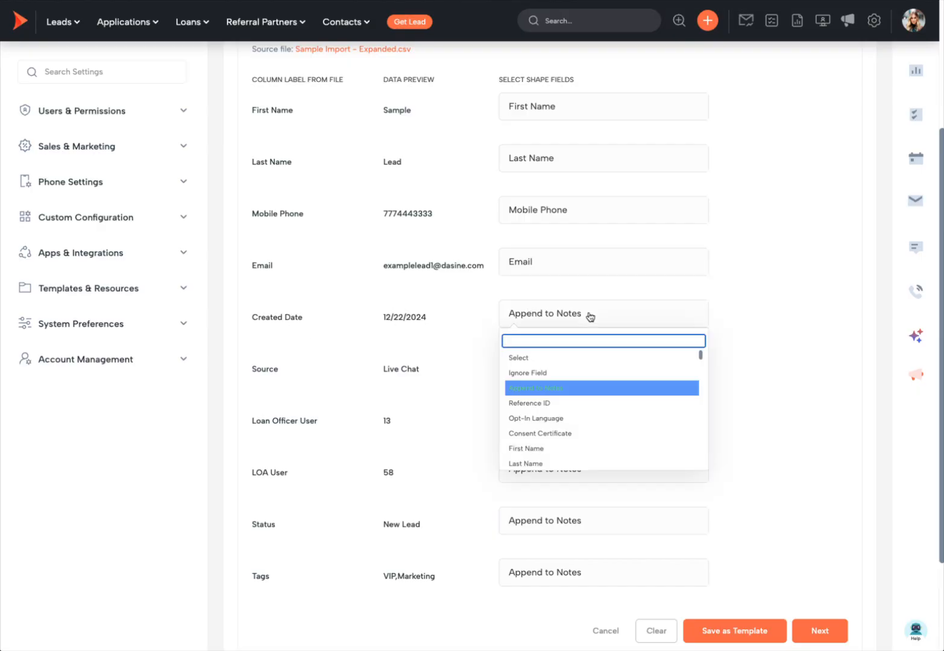
text(cre)
click(580, 359)
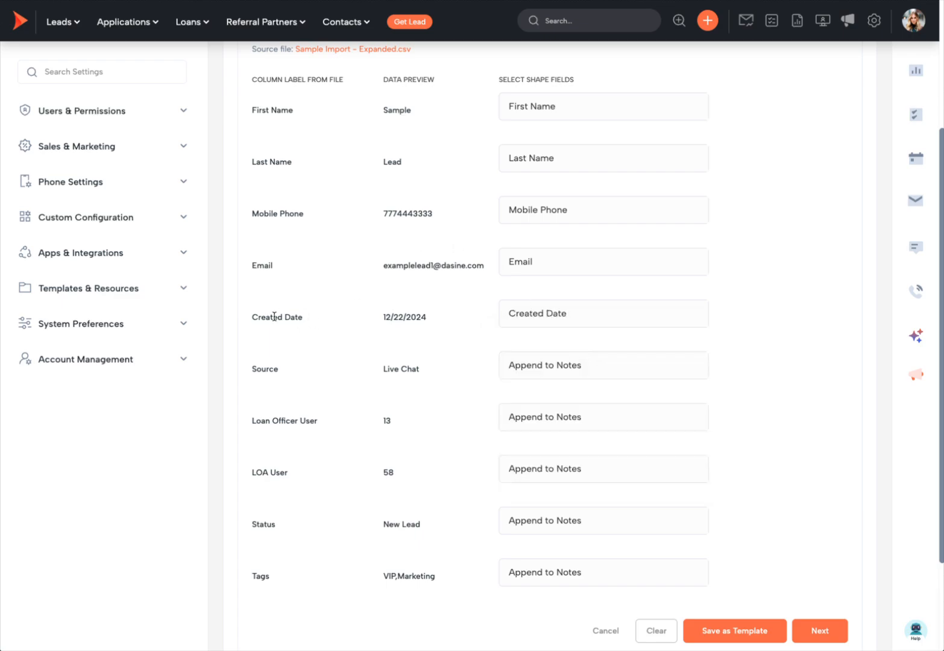
- Map Source to Source, Loan Officer User to Loan Officer User Name, LOA User to LOA User Name
click(549, 376)
text(source)
key(Return)
click(540, 422)
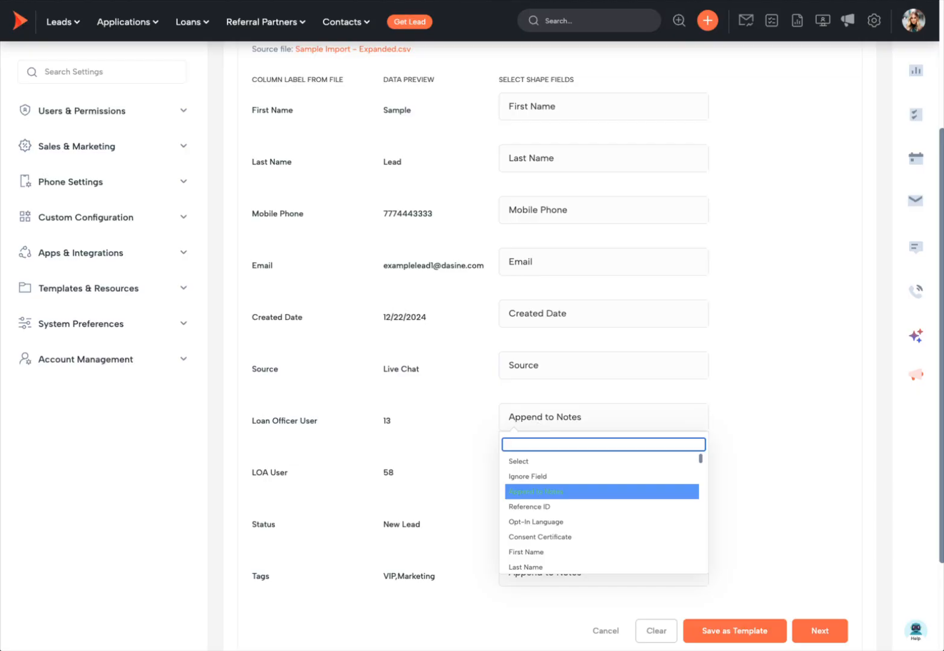
text(loan off)
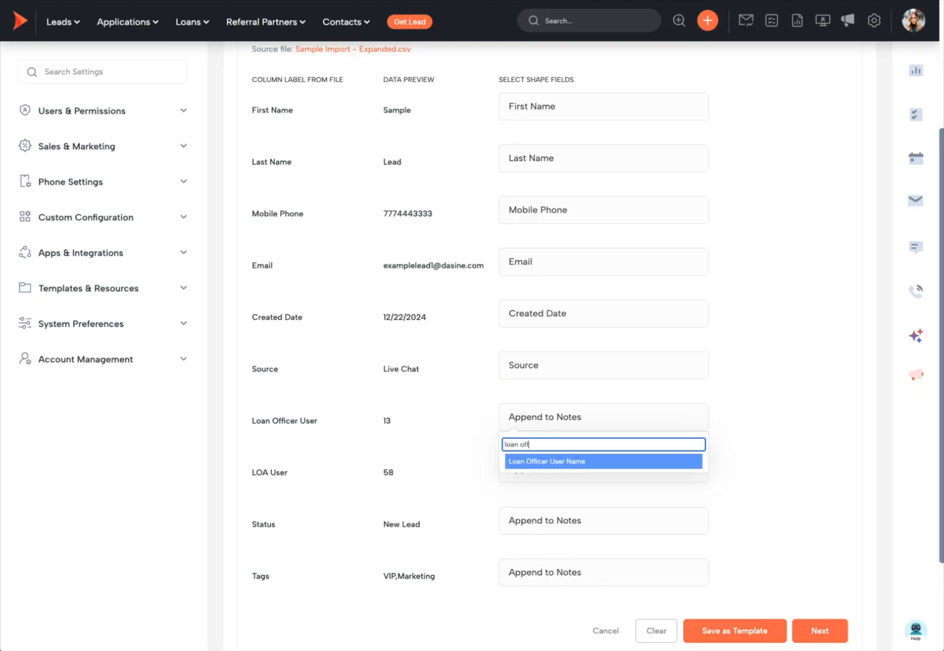
click(549, 462)
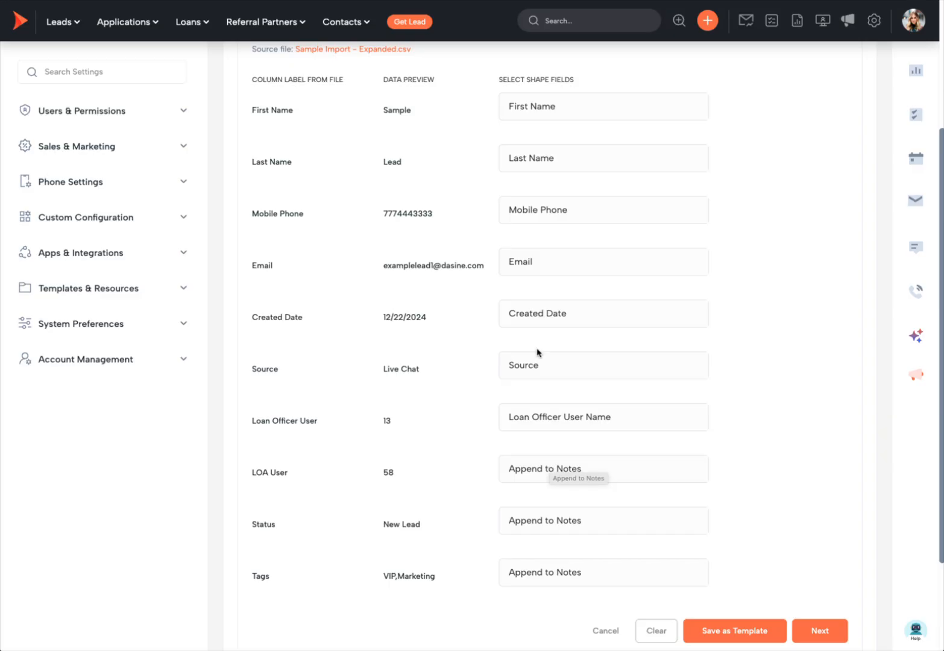
scroll(563, 474, down, 3)
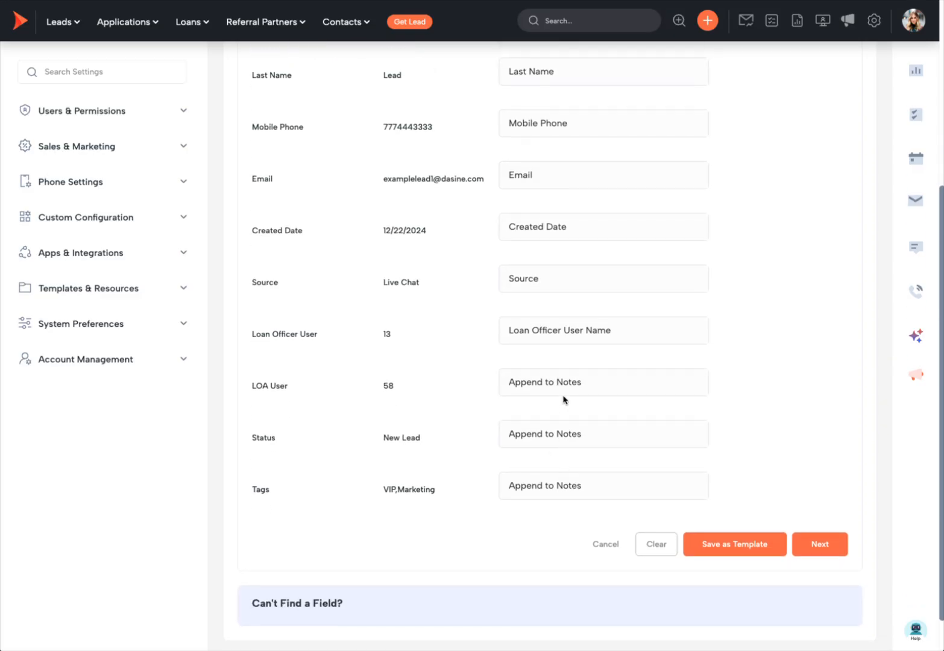
click(589, 381)
text(lao)
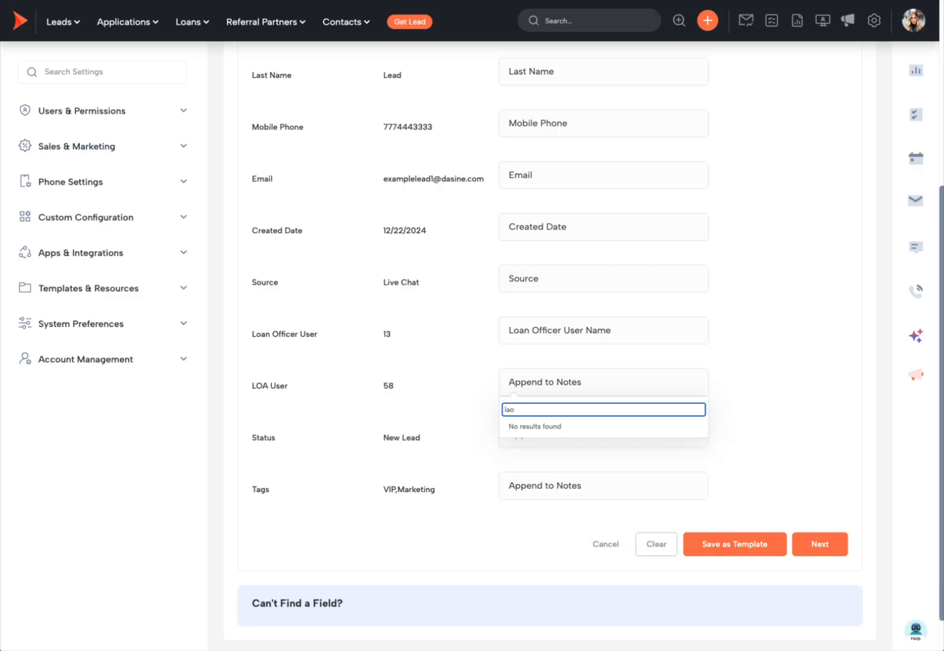
key(BackSpace)
key(BackSpace)
key(BackSpace)
text(loa)
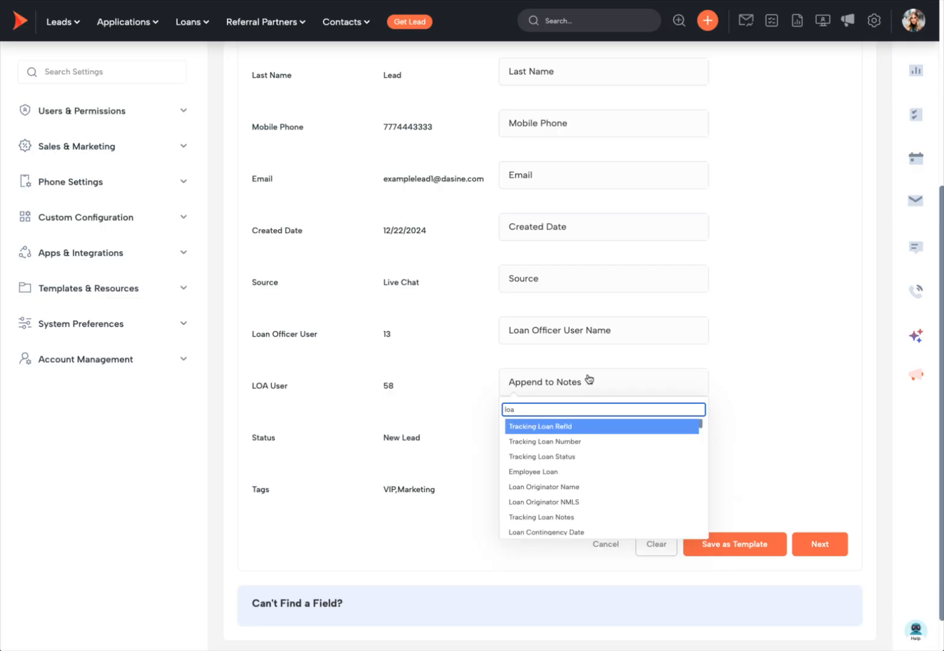
text( u)
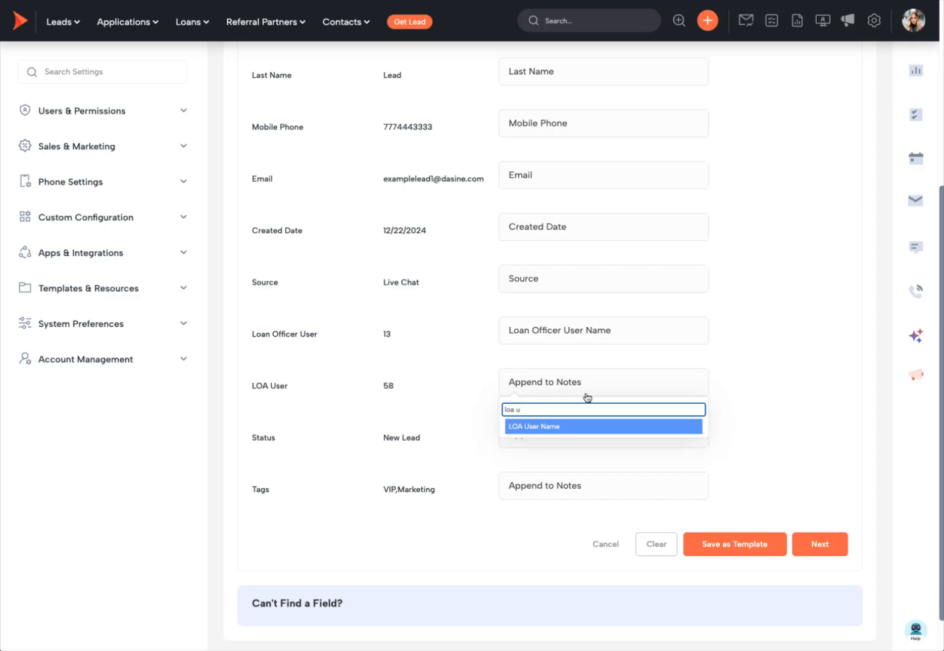
click(580, 427)
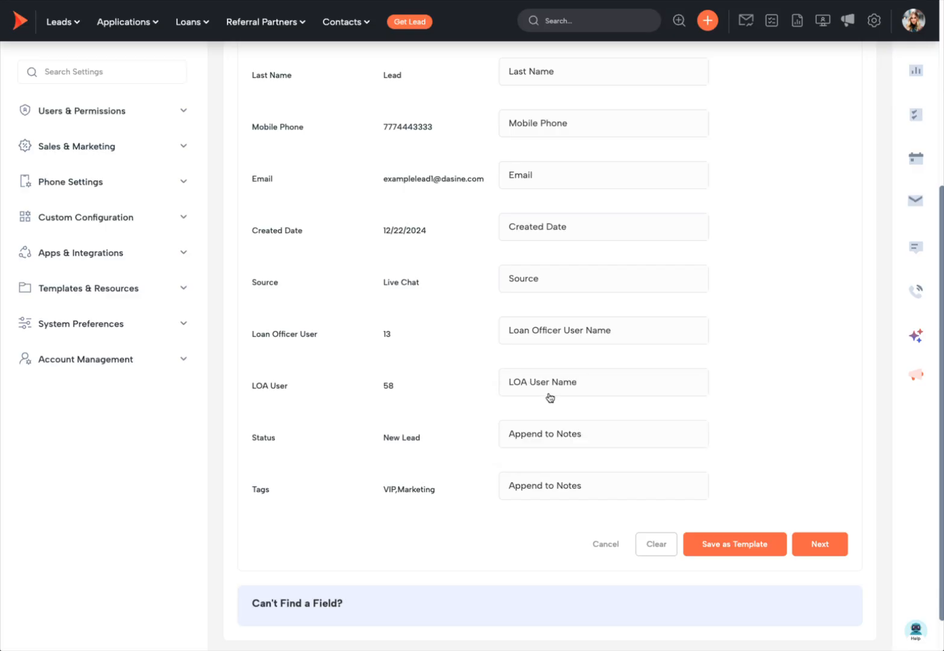
- Map the Status column to Status and the Tags column to Tags
click(565, 435)
text(stat)
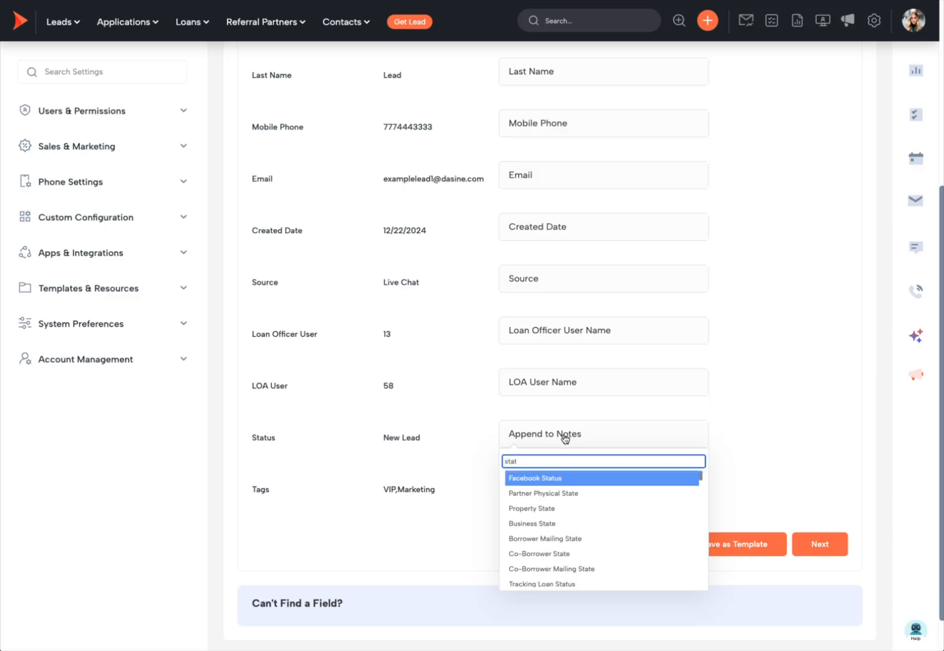
text(us)
scroll(572, 530, down, 2)
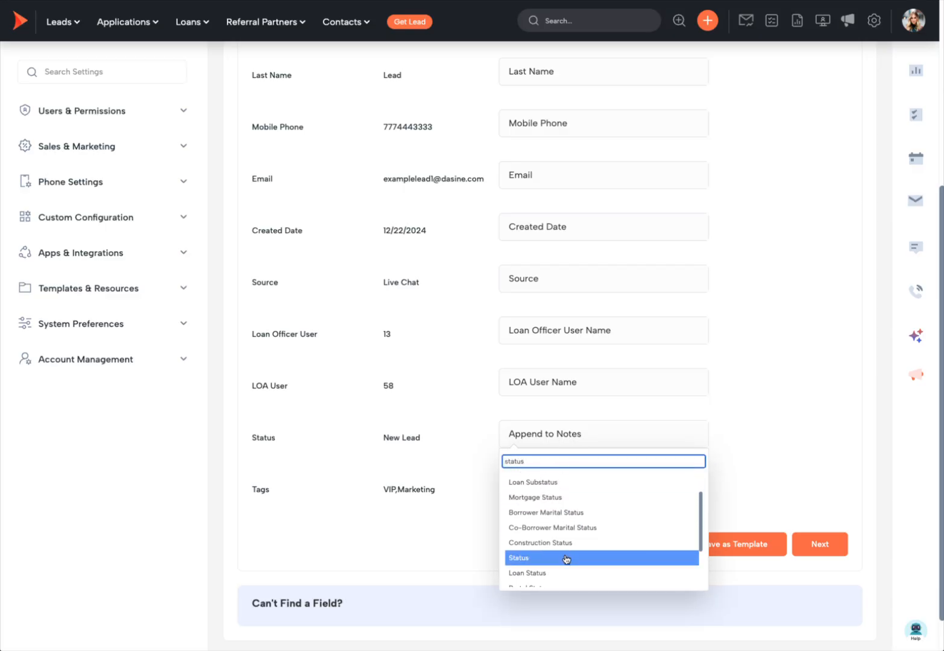
click(565, 557)
click(566, 490)
text(tags)
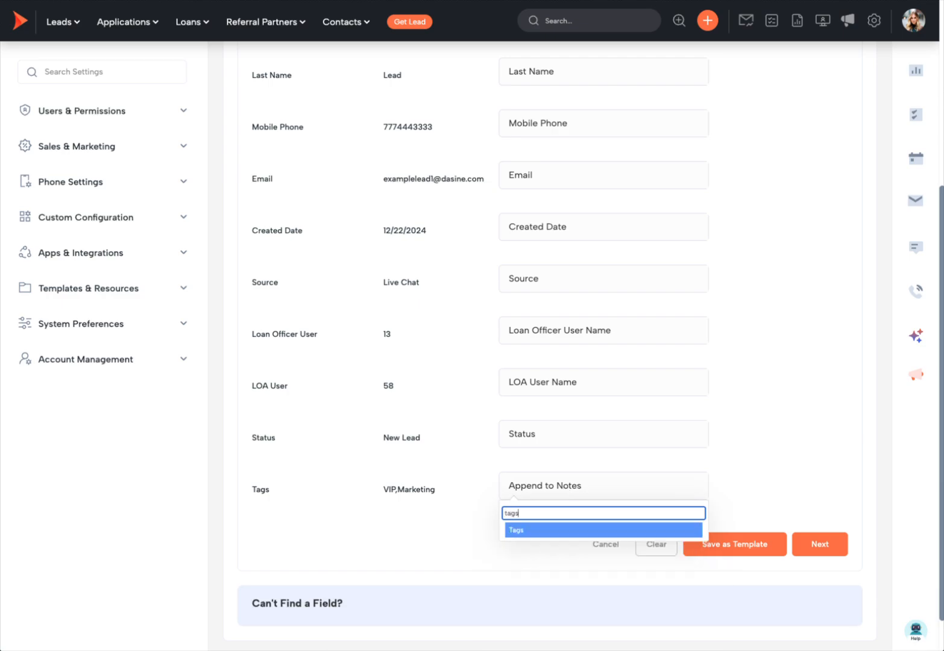
click(564, 532)
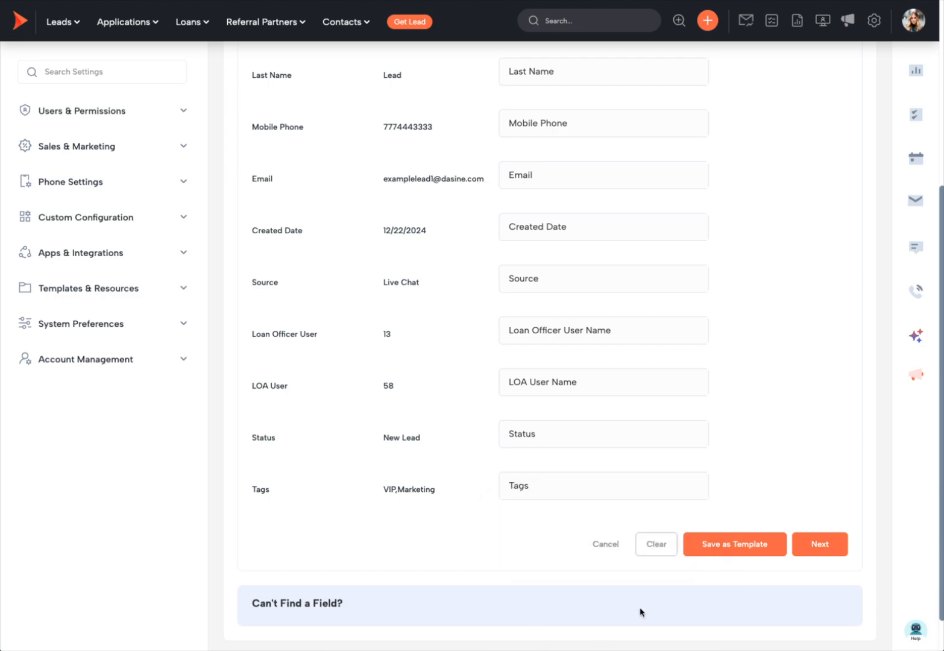
- Launch the Sample_Import___Expanded.csv import with Apply Duplicate Management left off
click(839, 549)
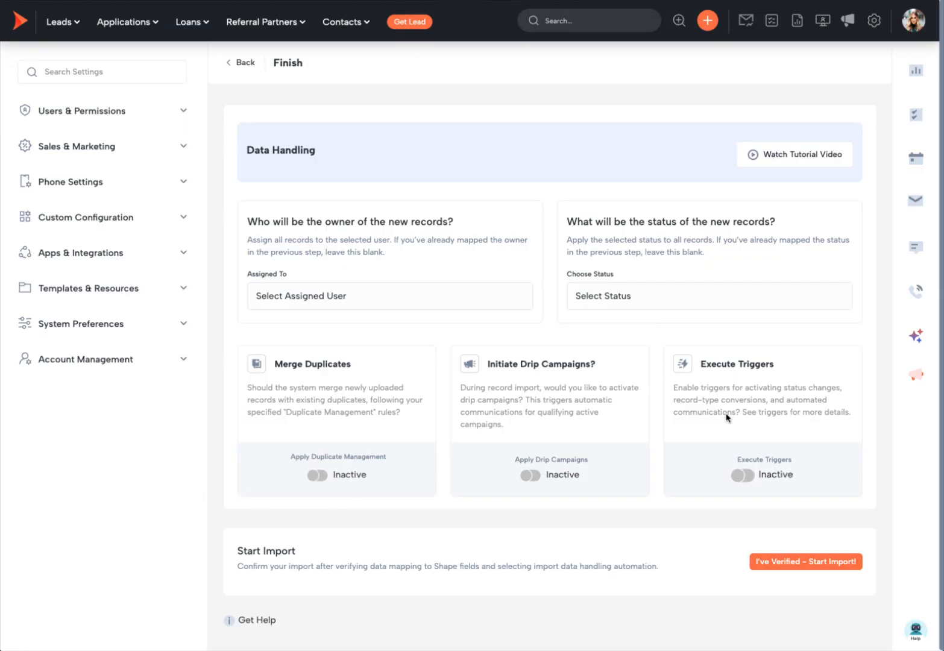
click(318, 476)
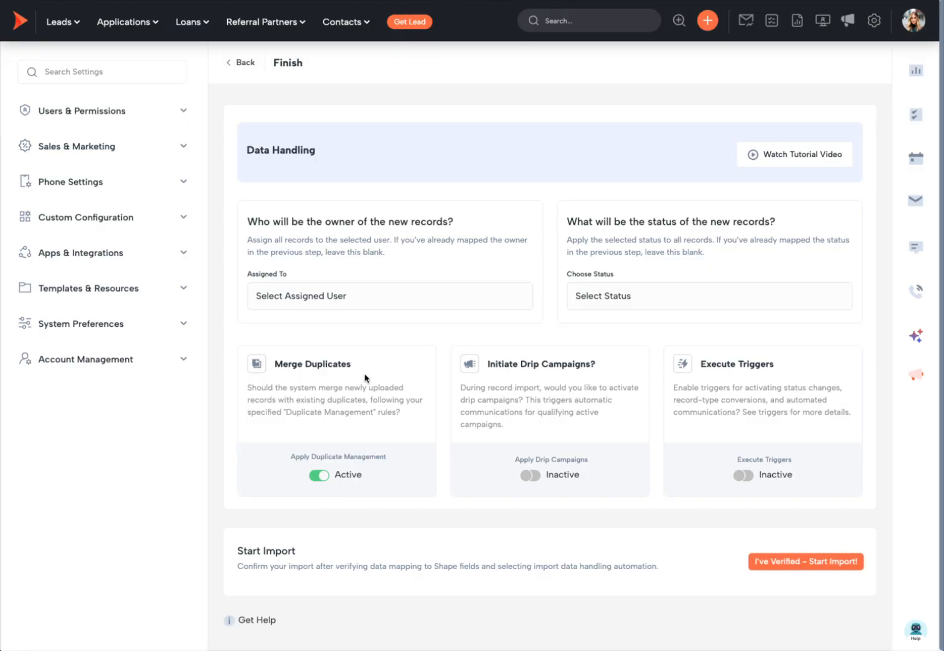
click(318, 475)
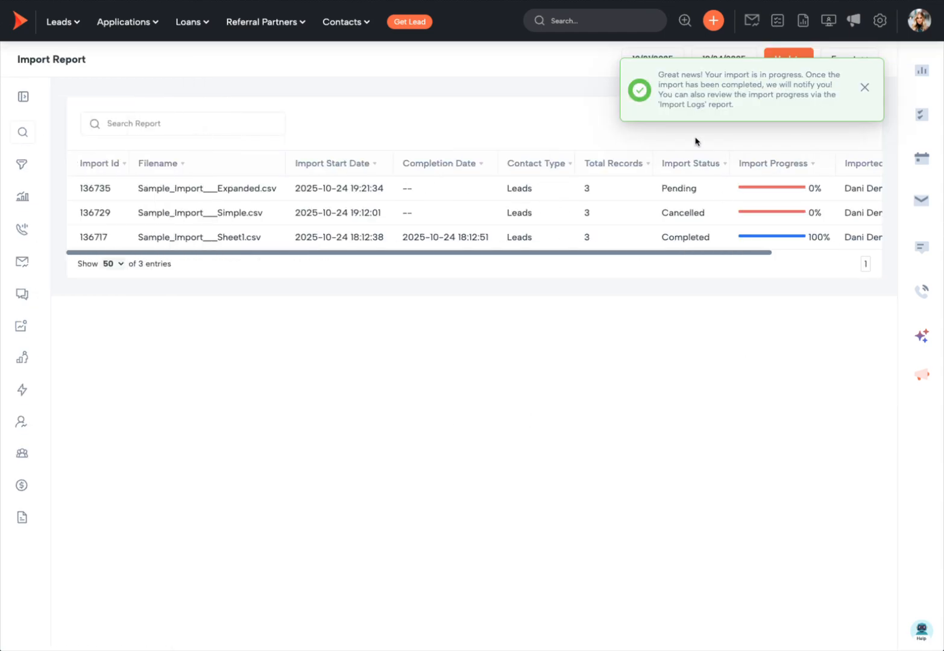
- Dismiss the import notice and confirm the Expanded import shows Completed, 3 records, 100%
click(638, 90)
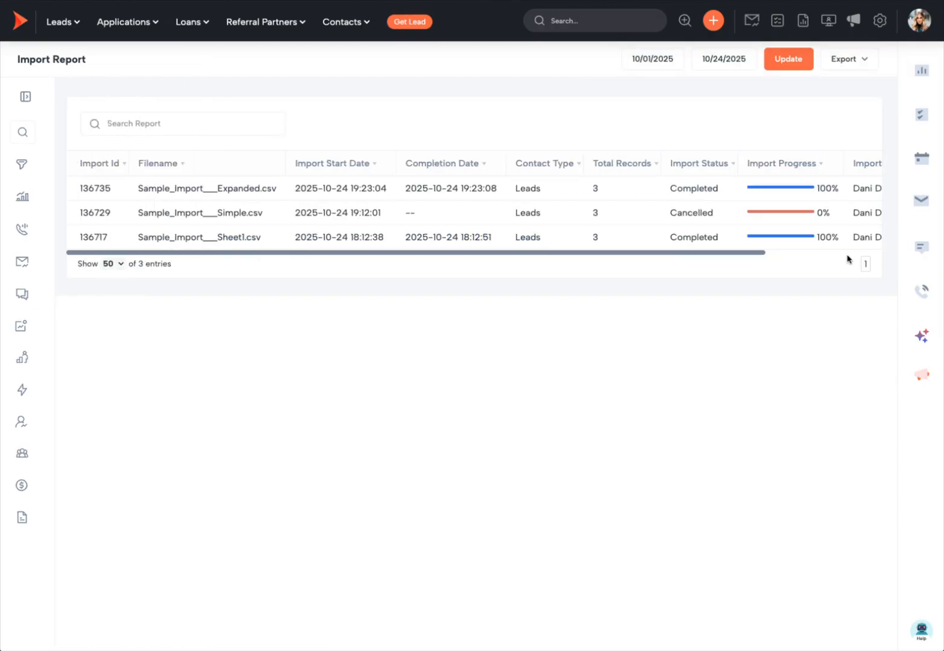
double_click(594, 188)
scroll(593, 188, right, 3)
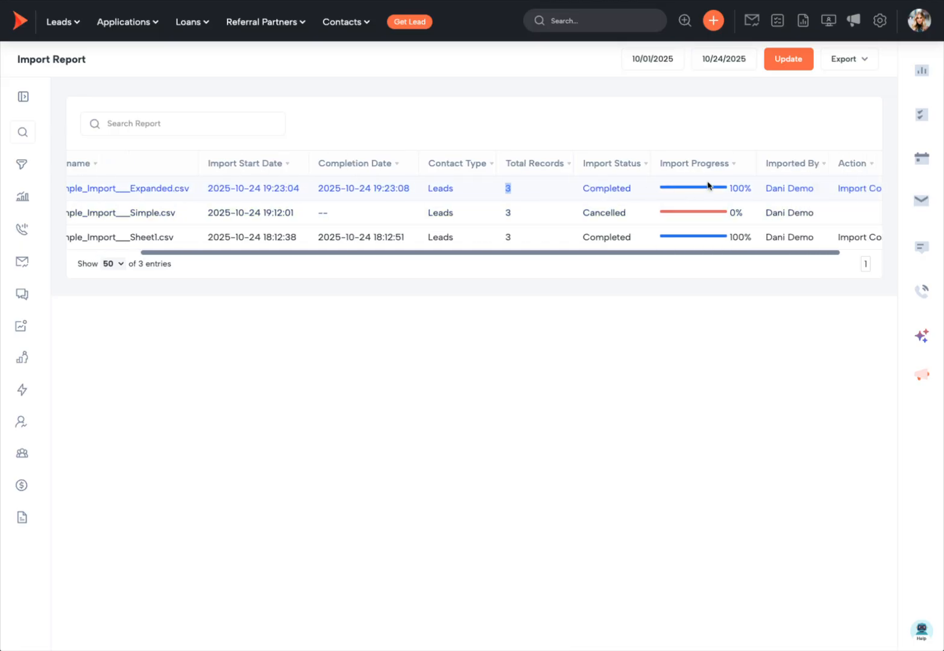
scroll(708, 185, right, 2)
scroll(708, 184, left, 5)
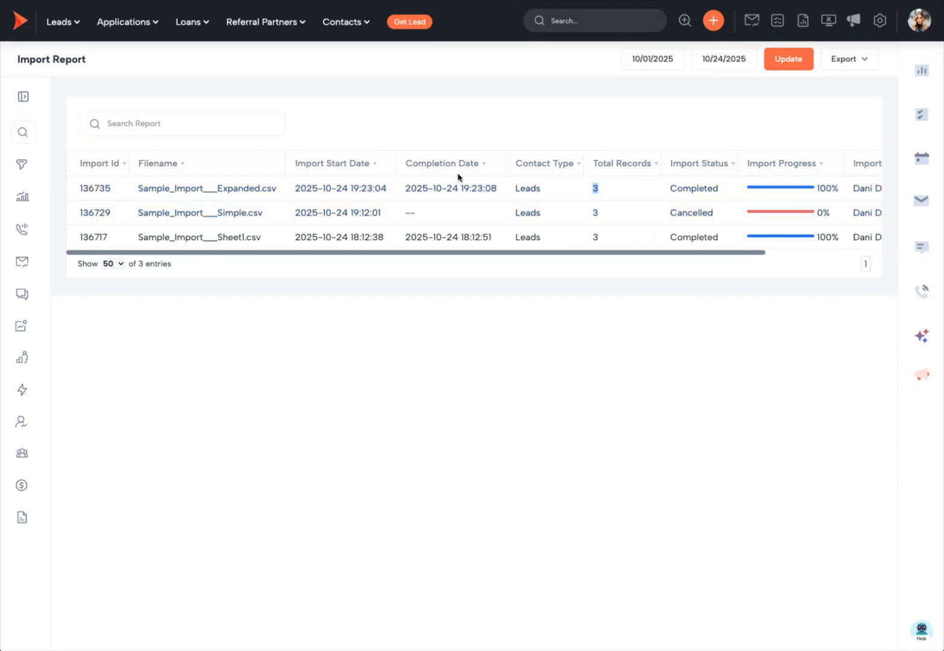
click(380, 89)
click(73, 23)
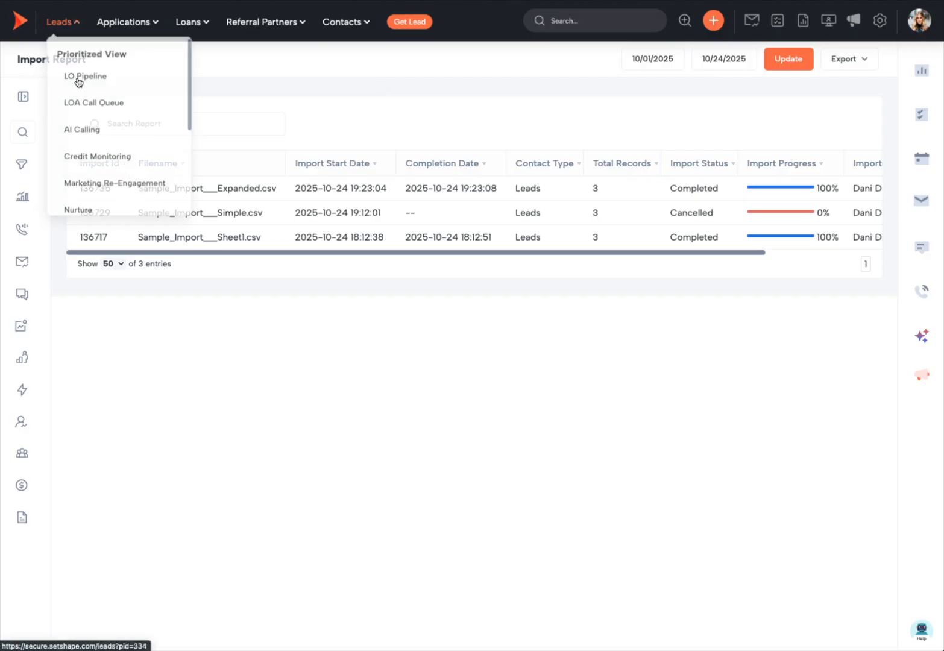
- Go to All Leads and reset the list's filters
scroll(103, 158, down, 3)
click(91, 125)
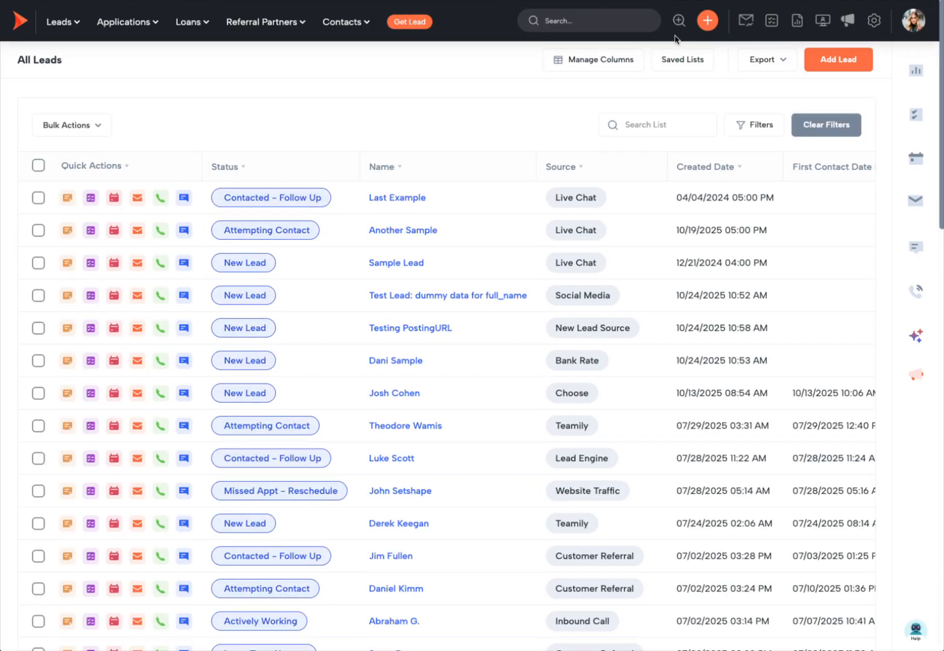
click(833, 133)
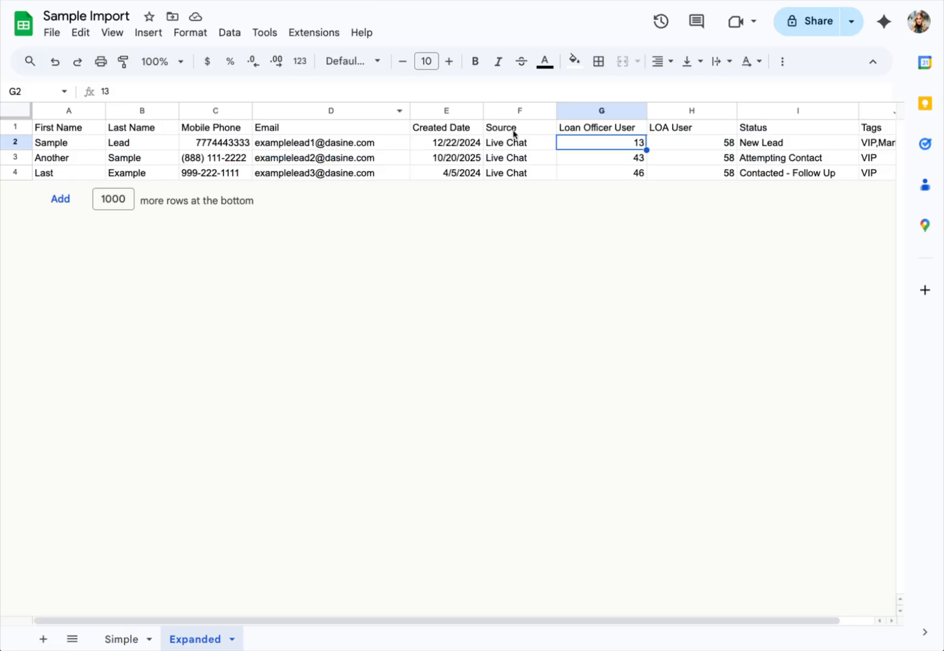
- Review the imported lead rows and open a lead's assigned loan officer and LOA
click(446, 110)
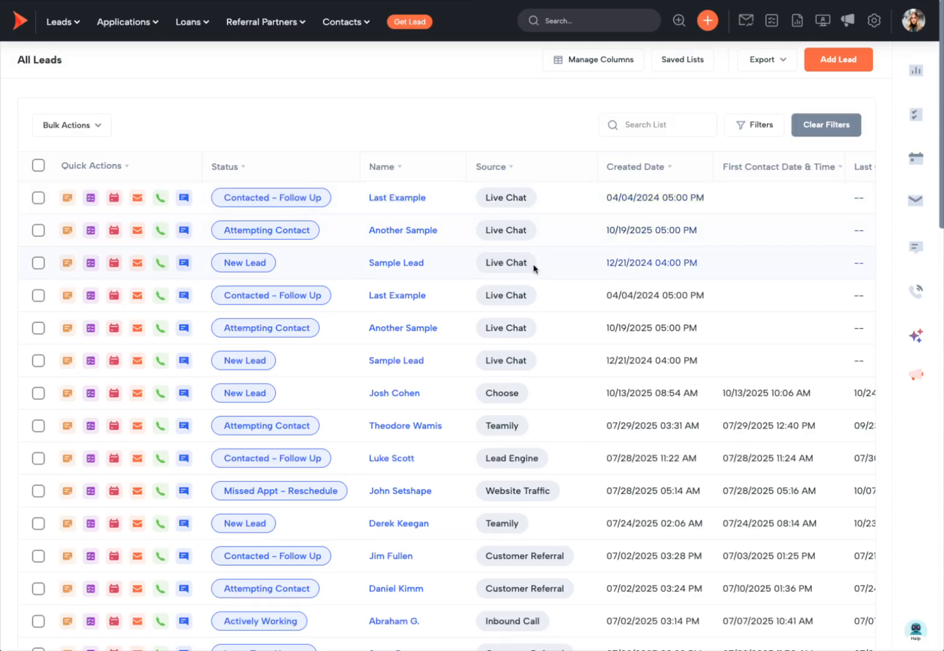
scroll(494, 260, right, 5)
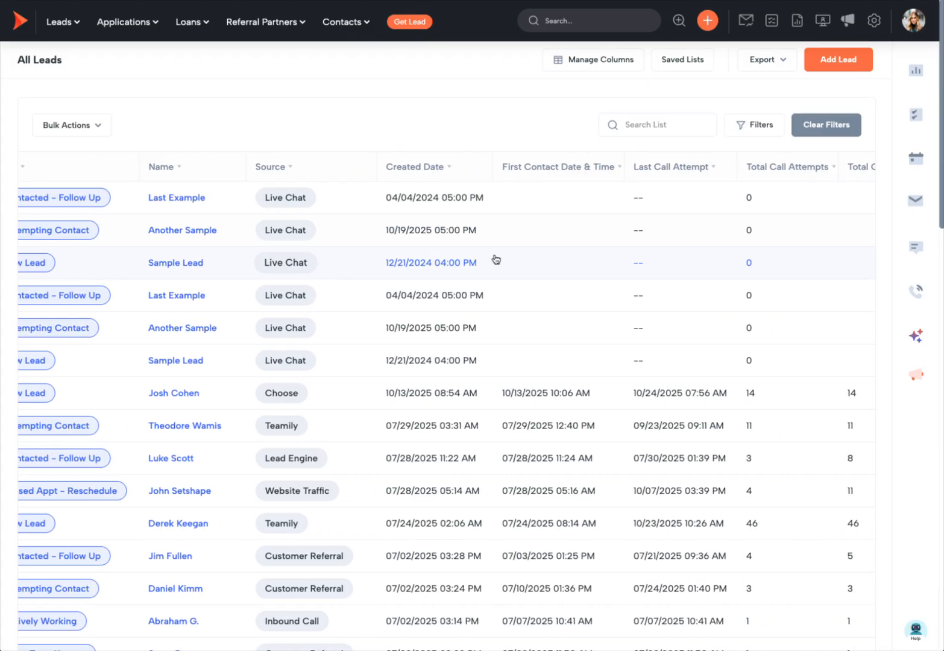
scroll(496, 259, right, 10)
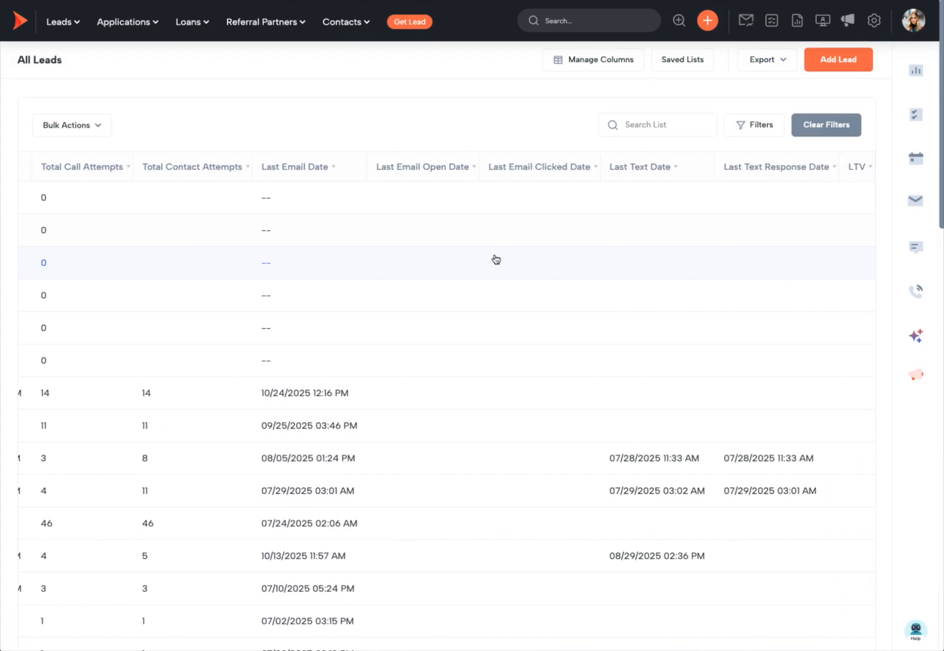
scroll(495, 259, left, 15)
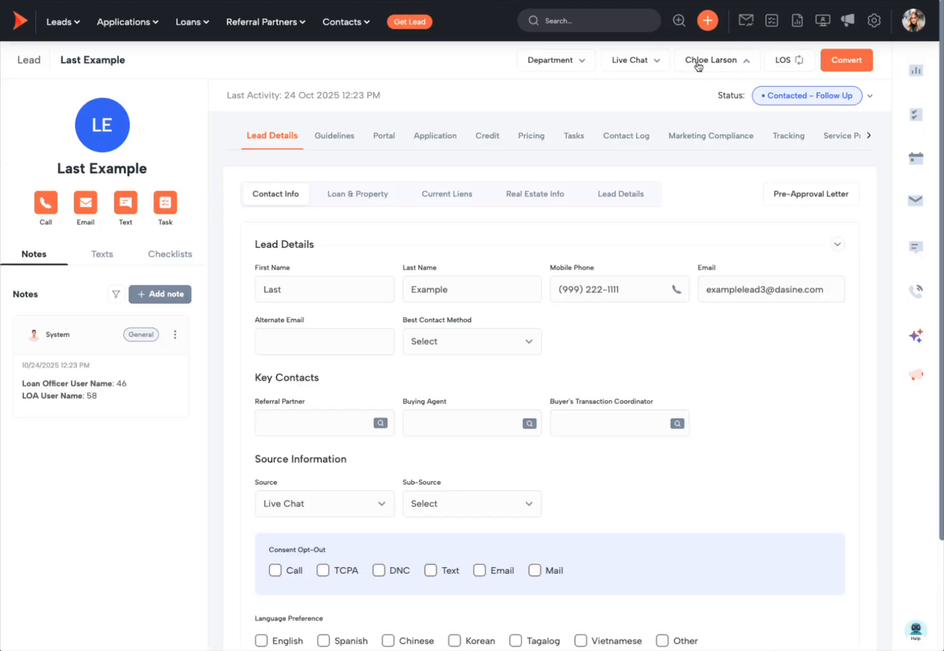
click(713, 60)
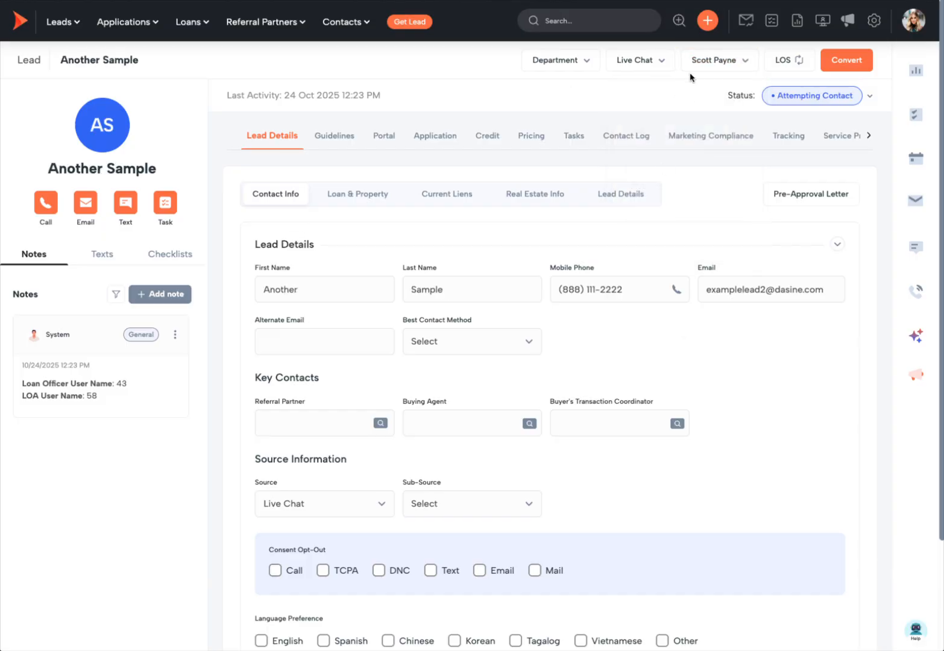
- Check Sample Lead's assigned loan officer and LOA, then close the assignment details
click(714, 60)
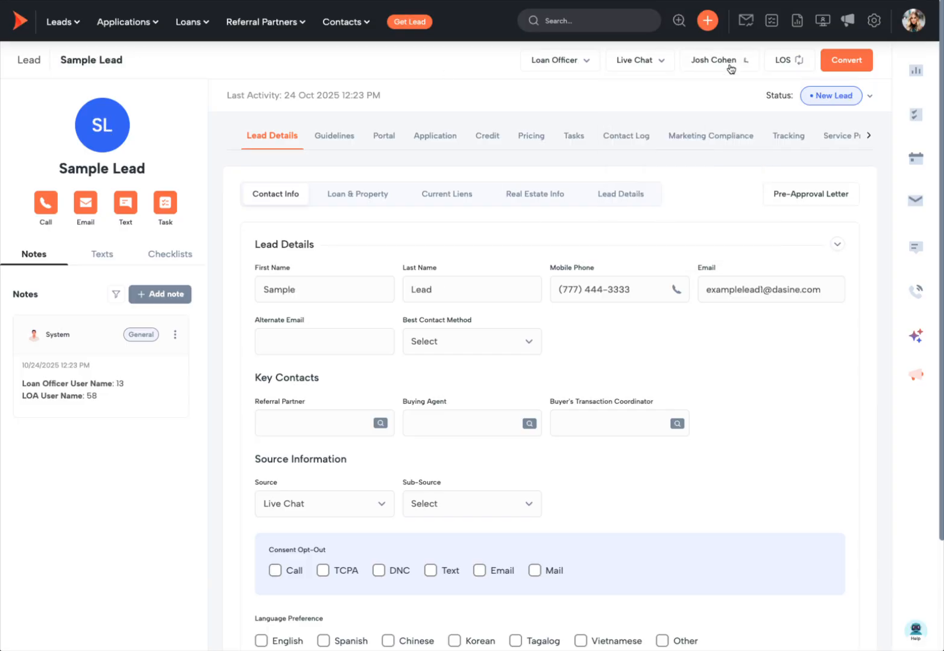
click(730, 68)
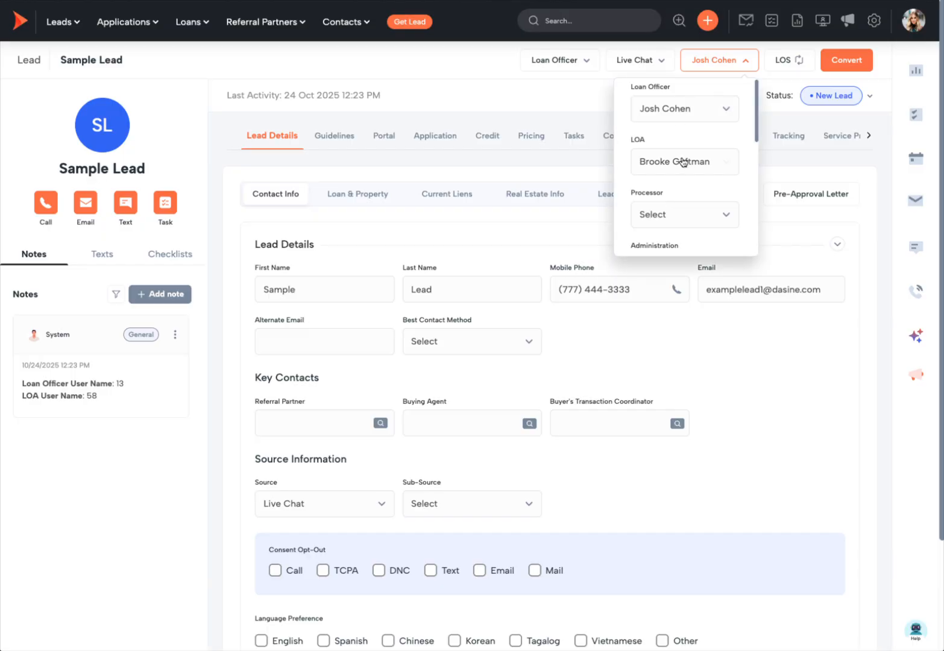
click(475, 170)
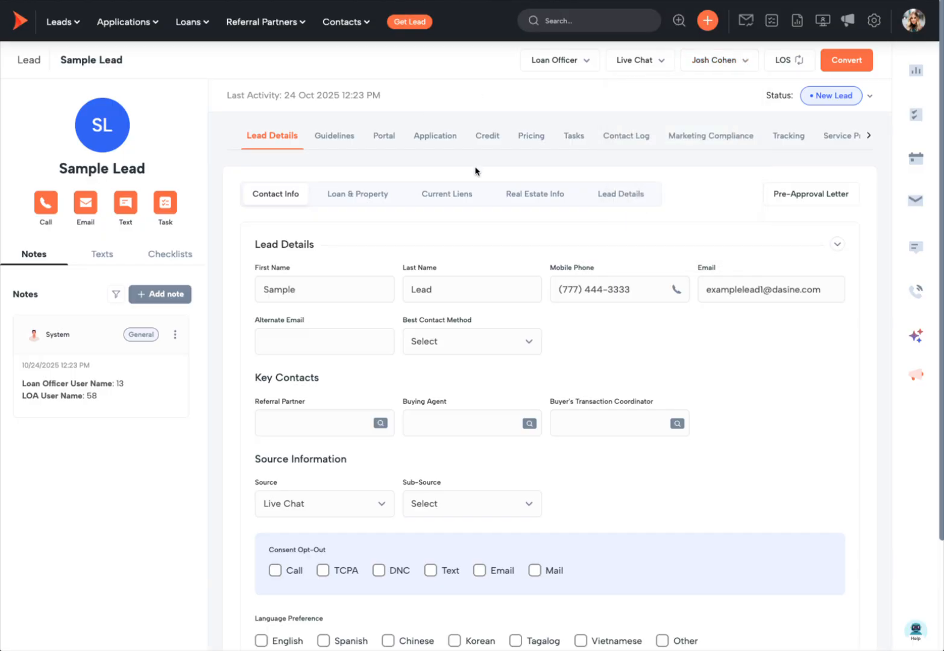